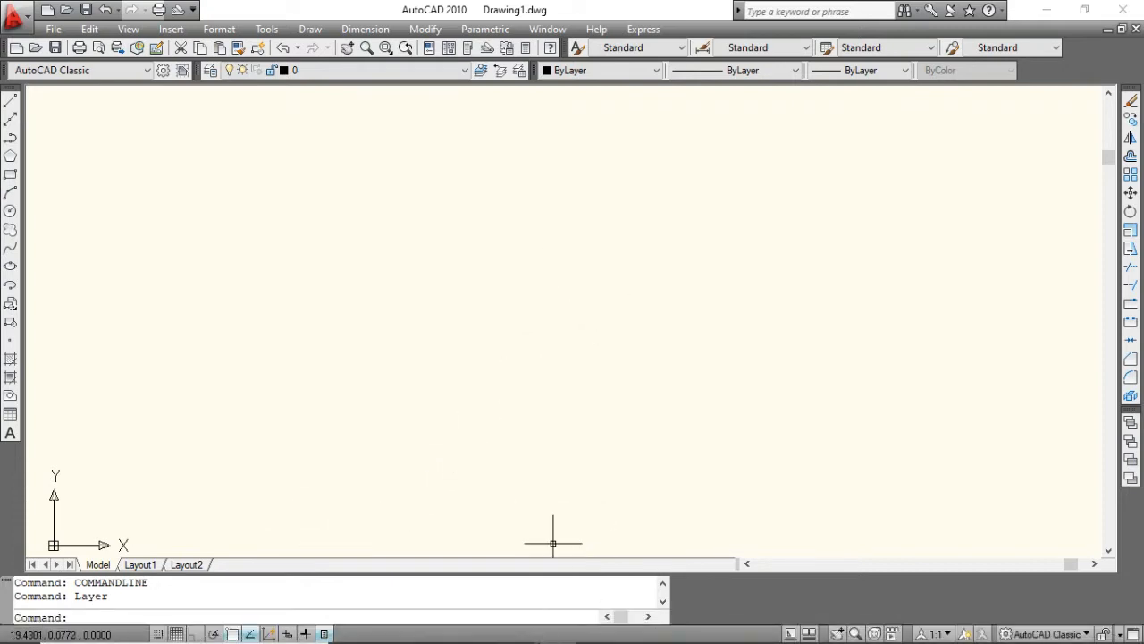
Step: Examine the dimensions and starting corner of the stepped outline in the reference image 01.jpg in Photos, and return to AutoCAD
left_click(515, 628)
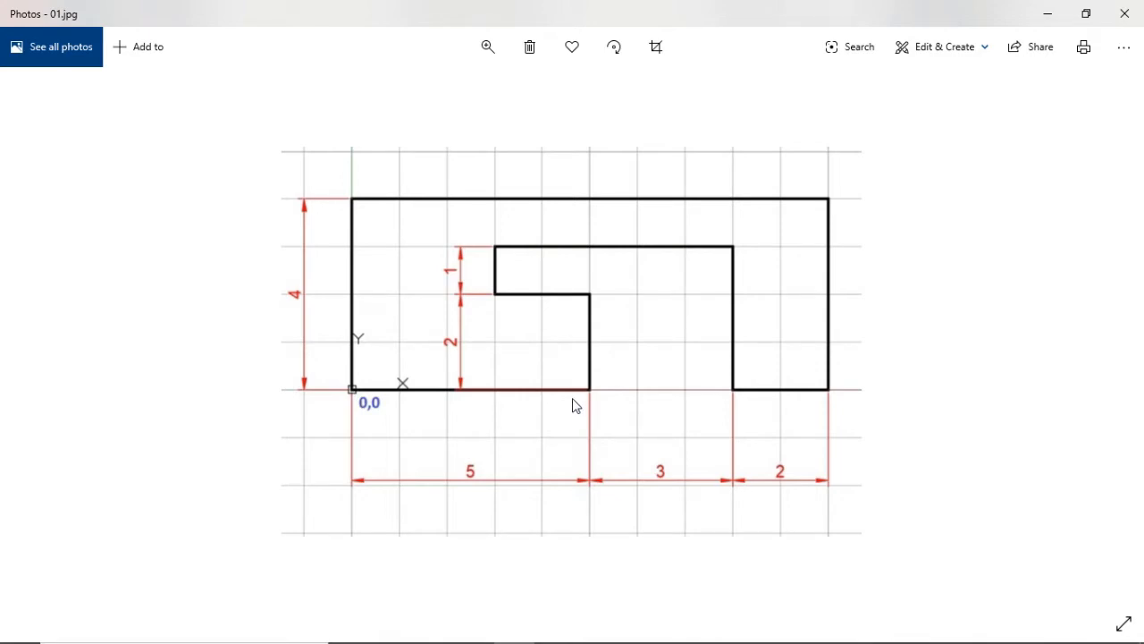
key("alt+Tab")
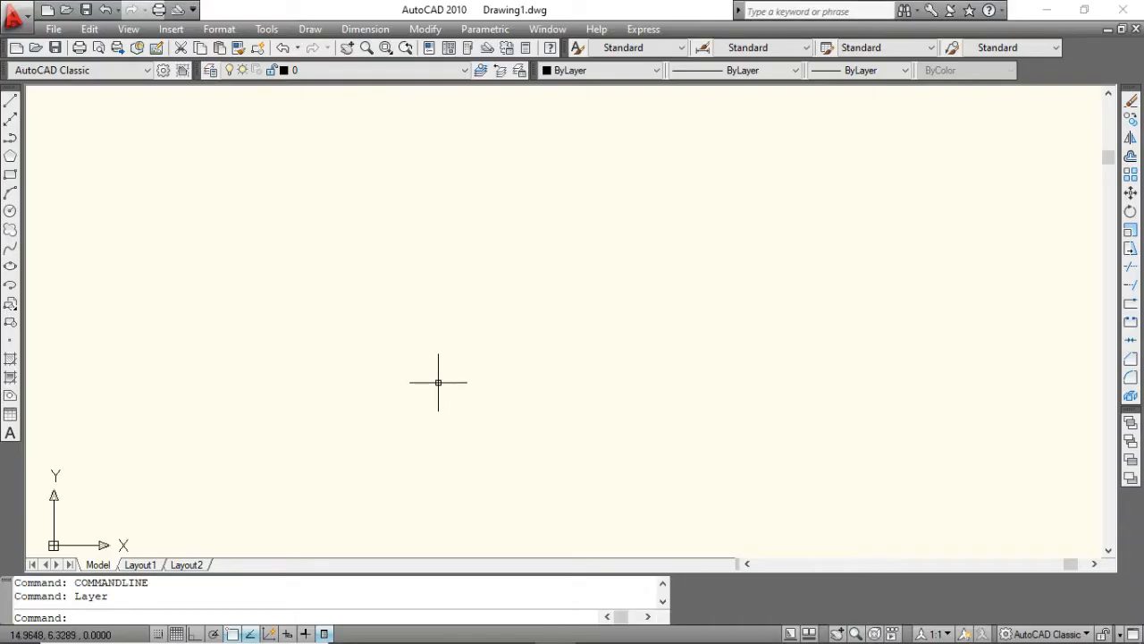
key("Escape")
key("Escape")
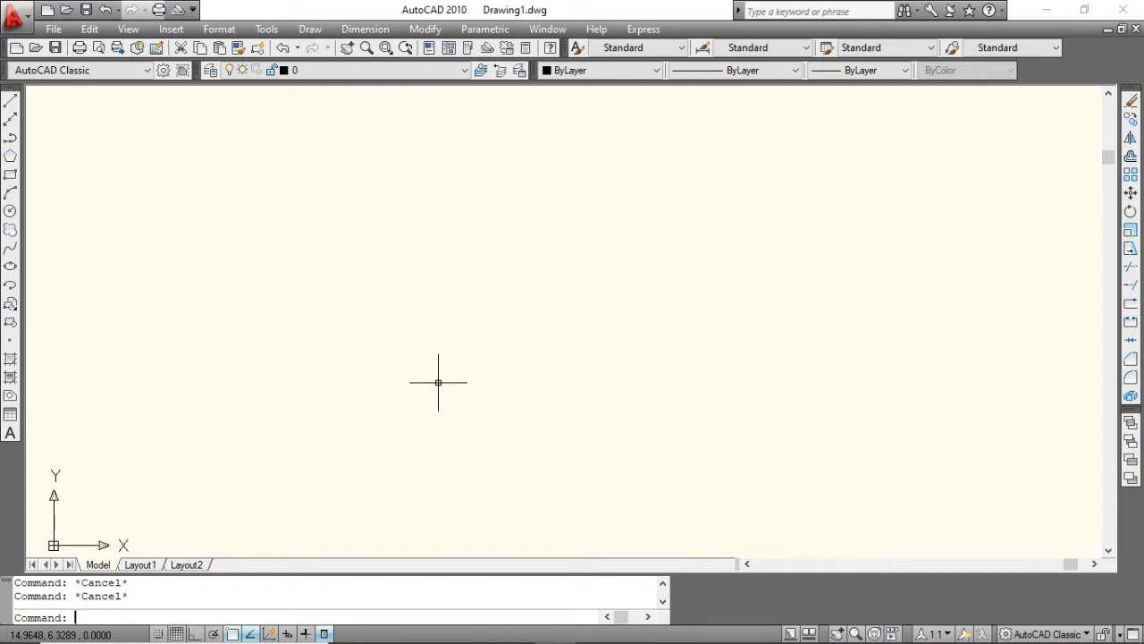
key("alt+Tab")
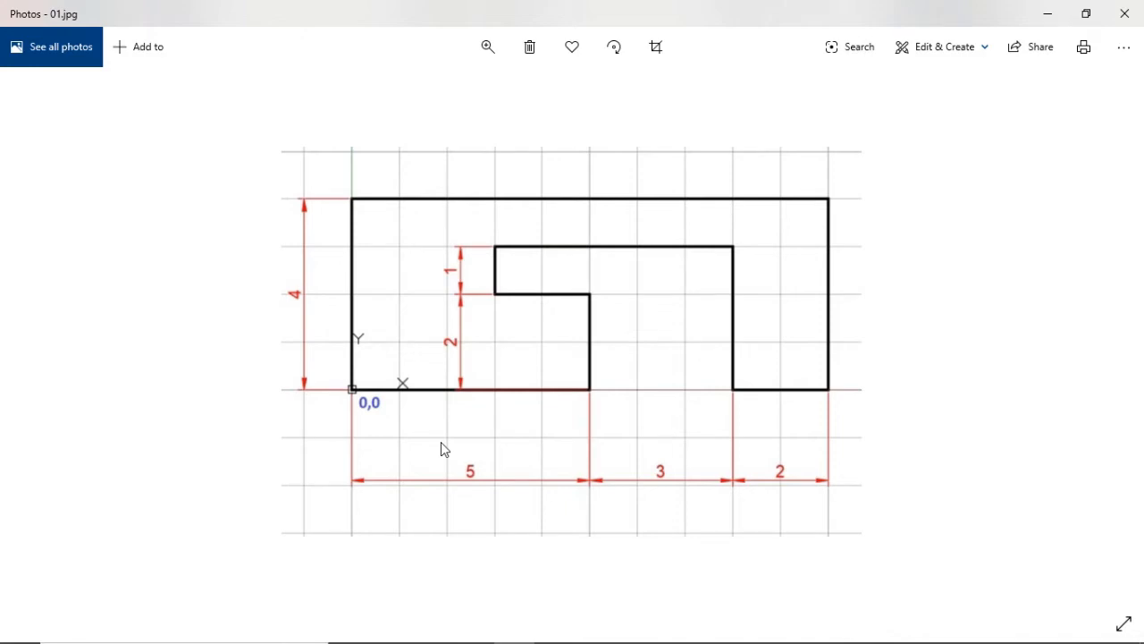
key("alt+Tab")
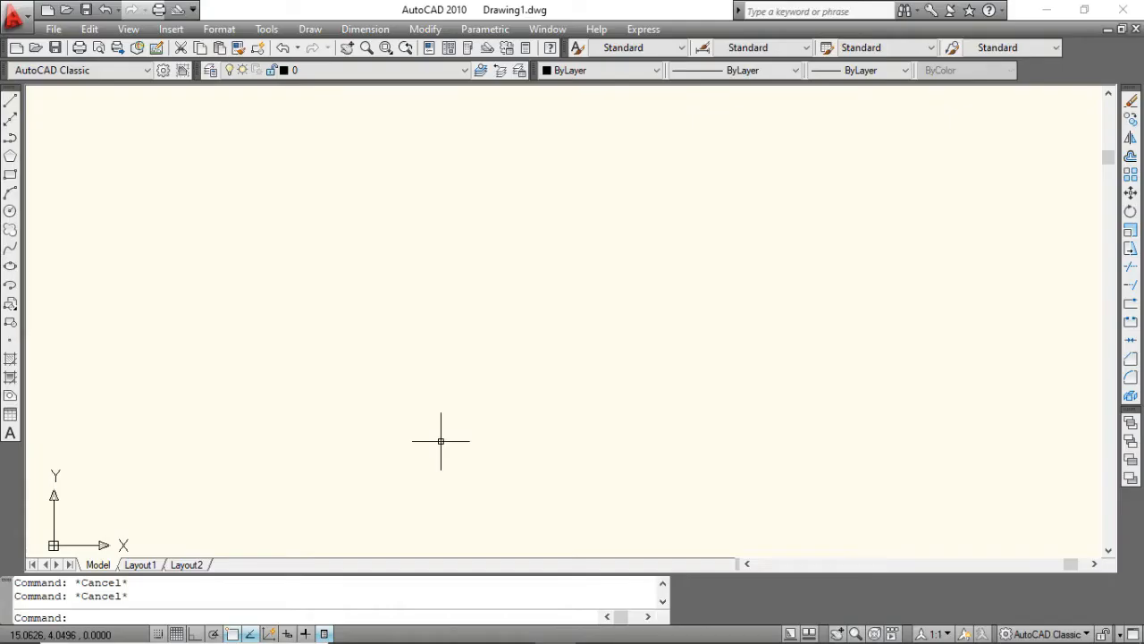
Step: Run MVSETUP without paper space, choosing Metric units and a full scale factor of 1
type("mvsetp")
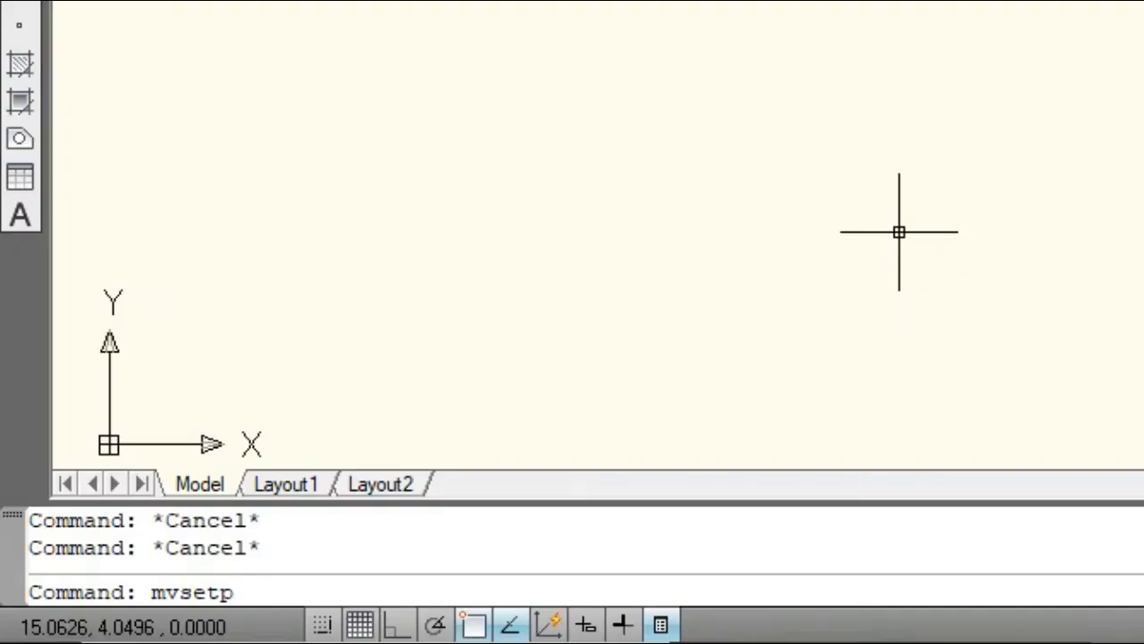
key("BackSpace")
type("up")
key("Return")
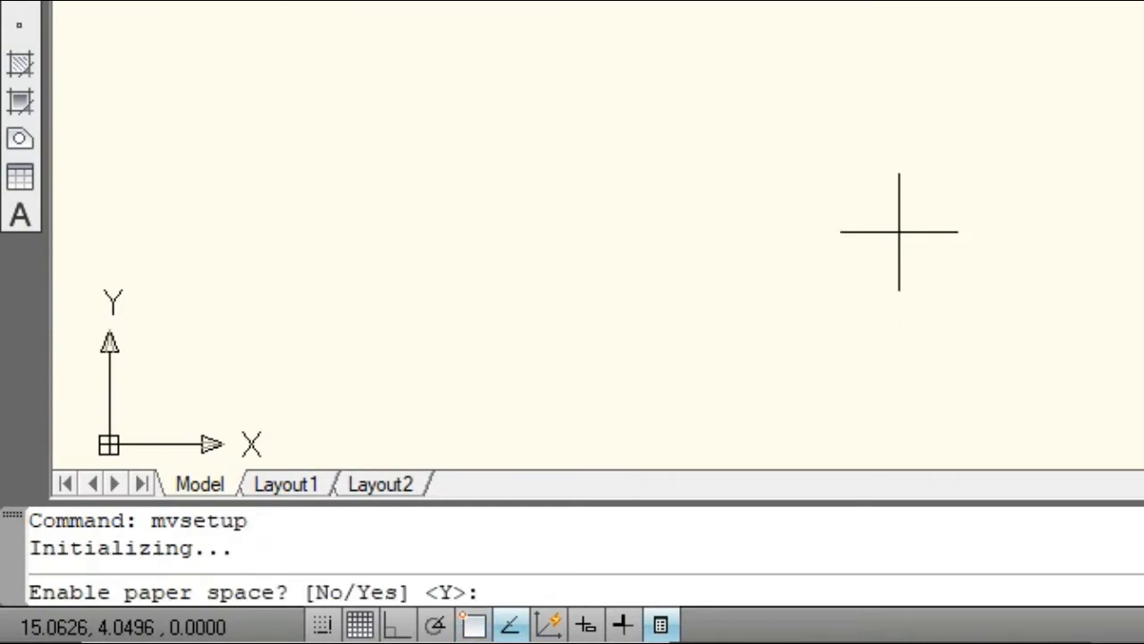
type("n")
key("Return")
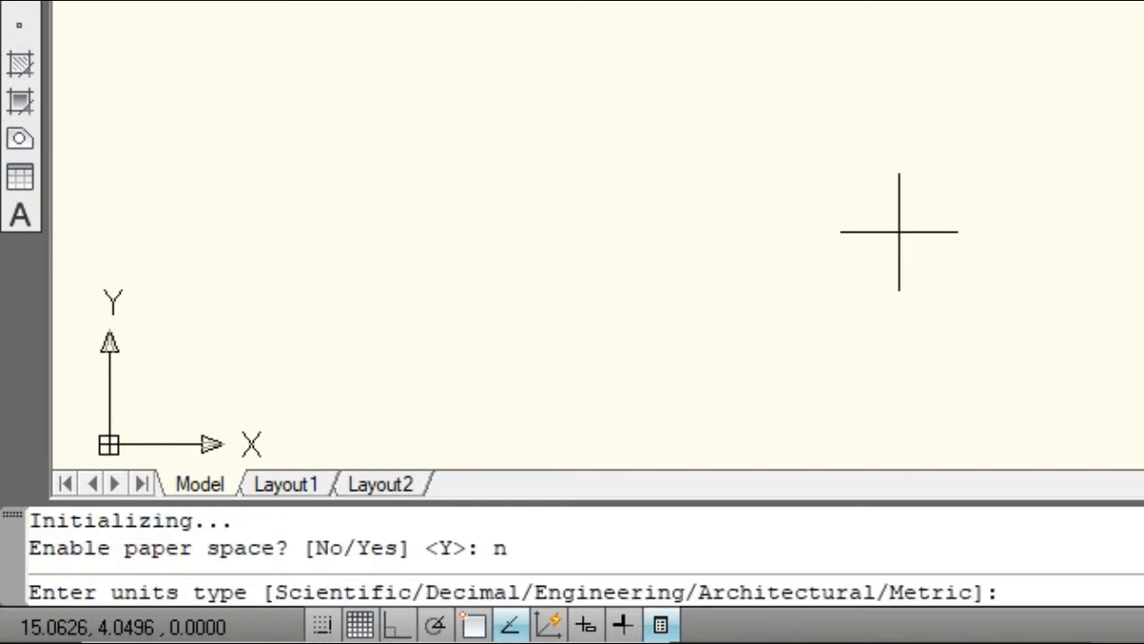
type("m")
key("Return")
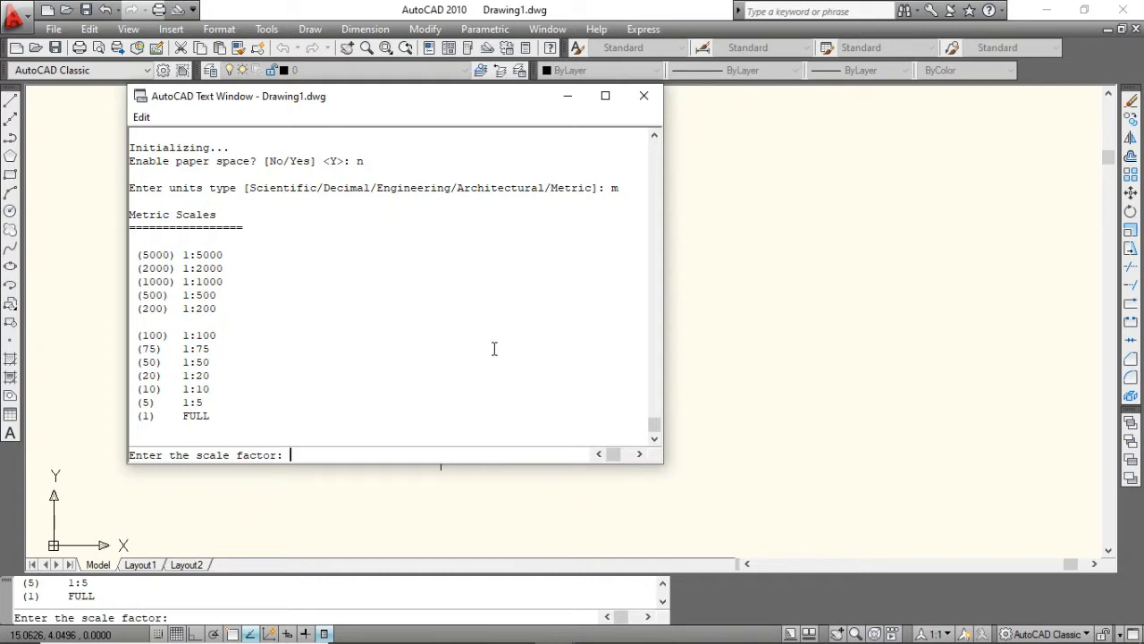
type("1")
key("Return")
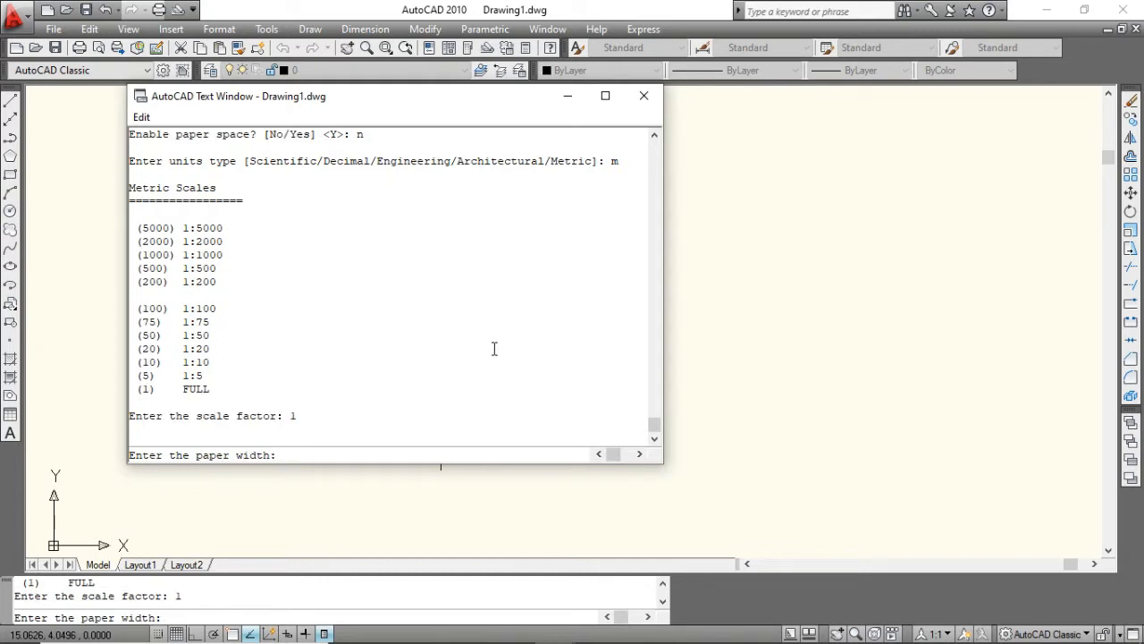
Step: Check the outline's overall size in the reference image, and set the paper width and height to 10 each
key("alt+Tab")
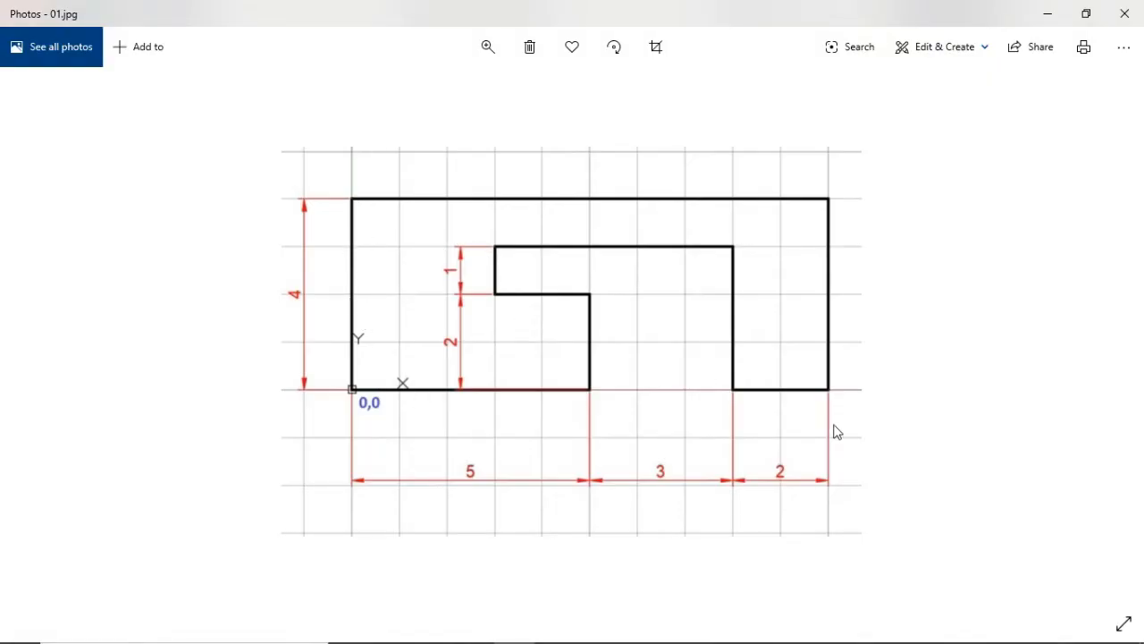
key("alt+Tab")
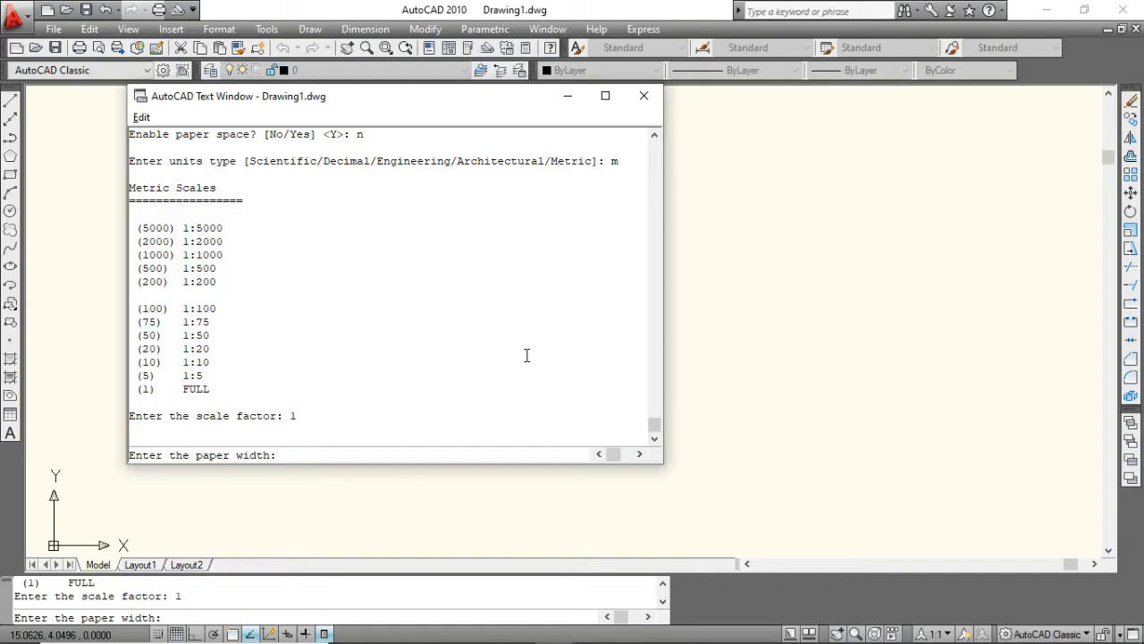
type("10")
key("Return")
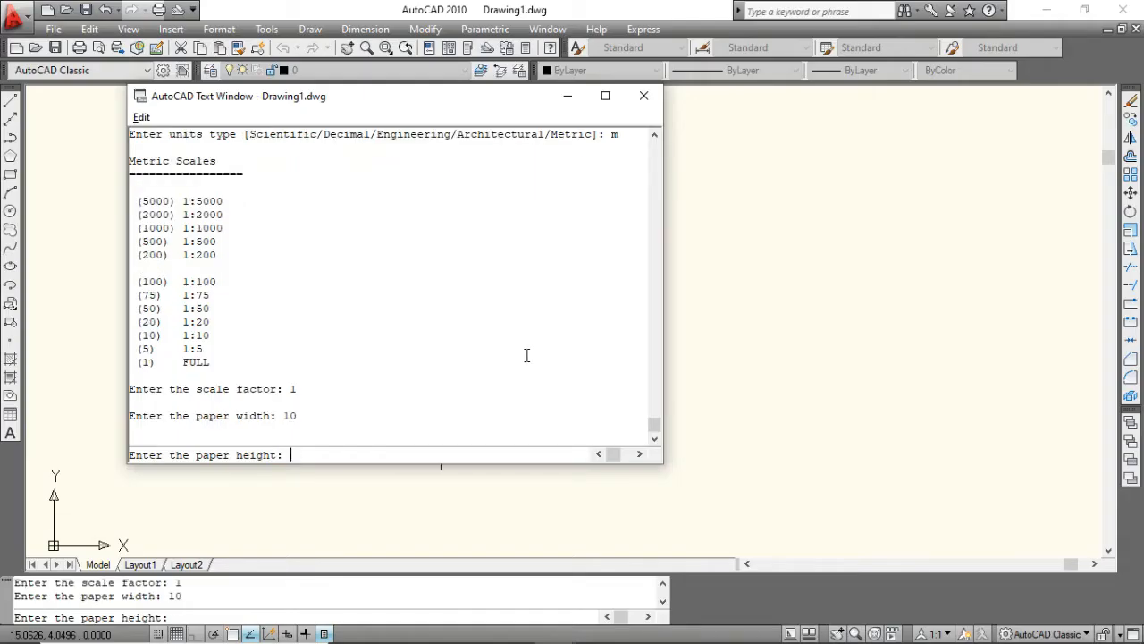
type("10")
key("Return")
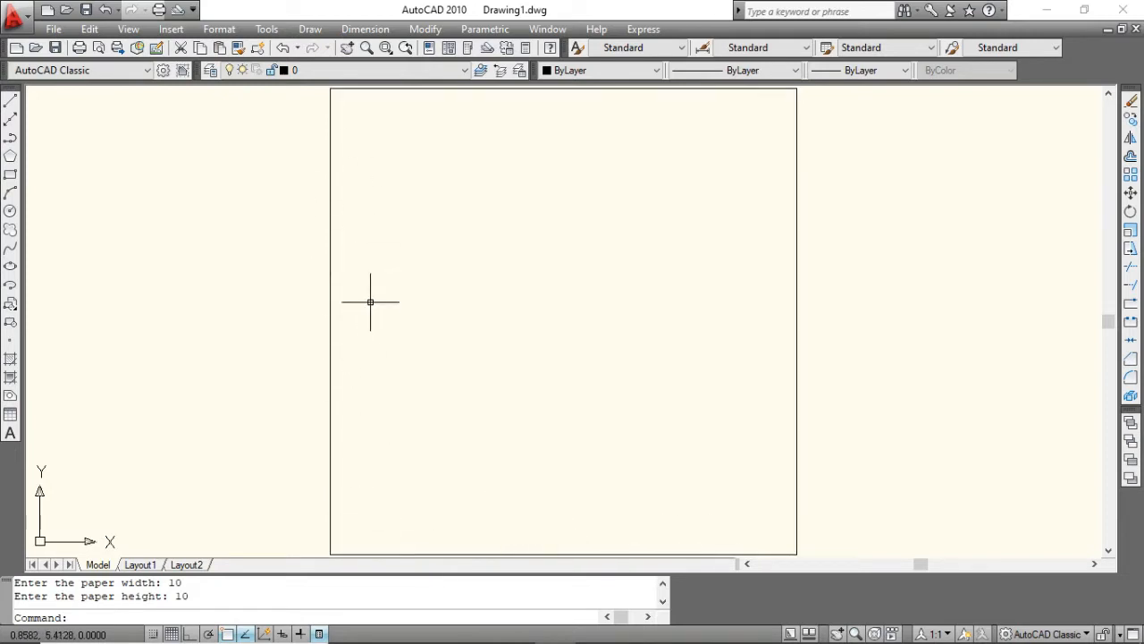
Step: Erase all objects, including the sheet border rectangle, from the drawing
key("Escape")
key("Escape")
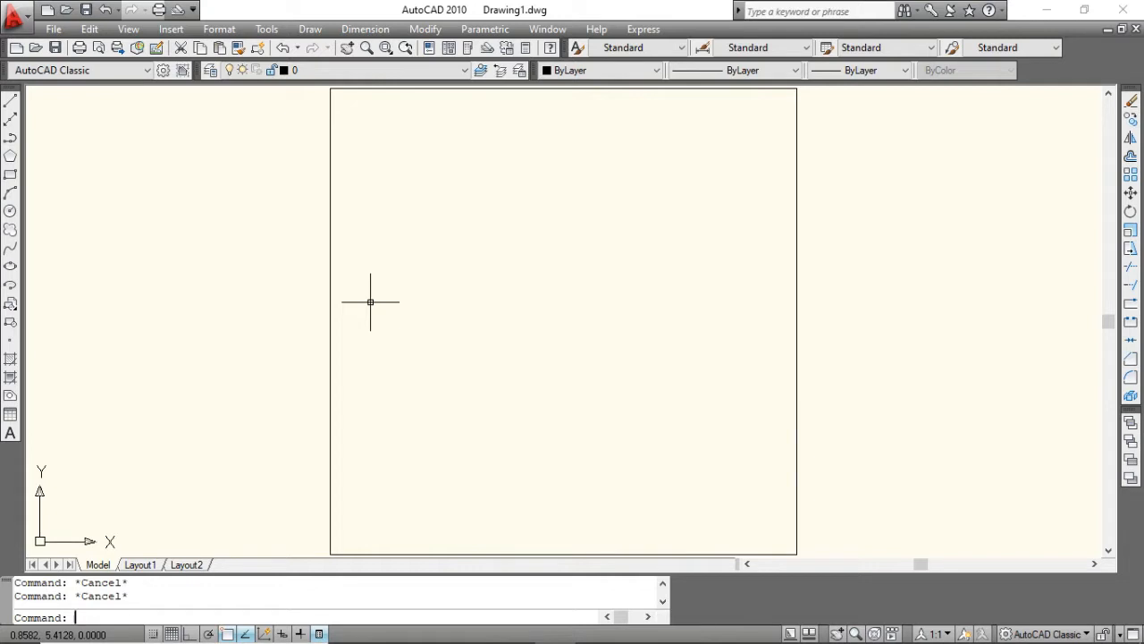
type("e")
key("Return")
type("all")
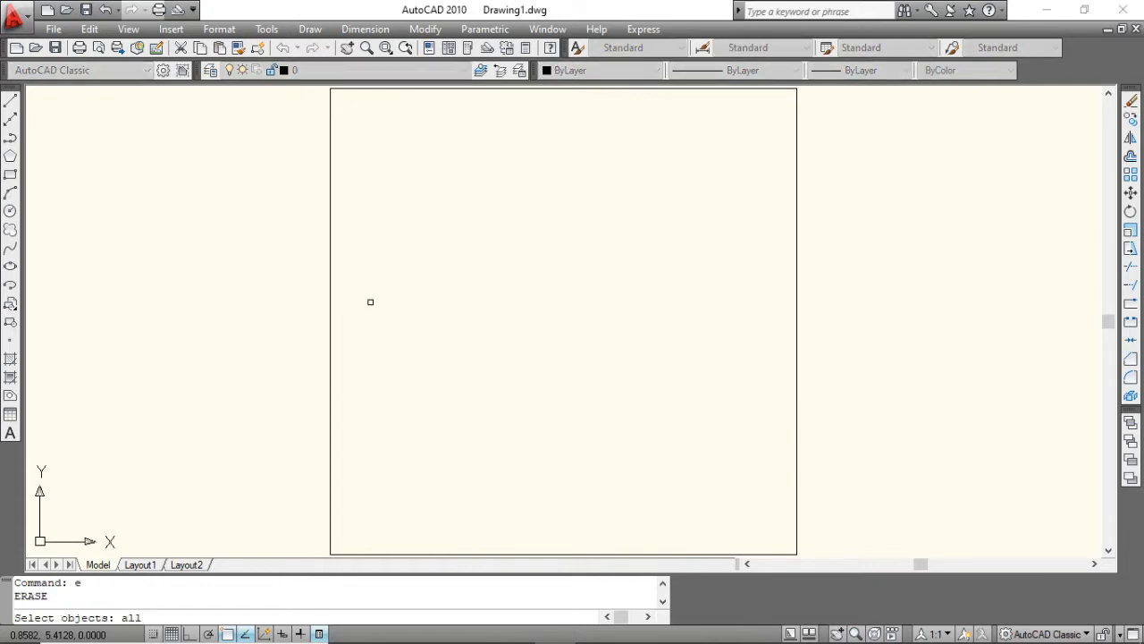
key("Return")
key("Return")
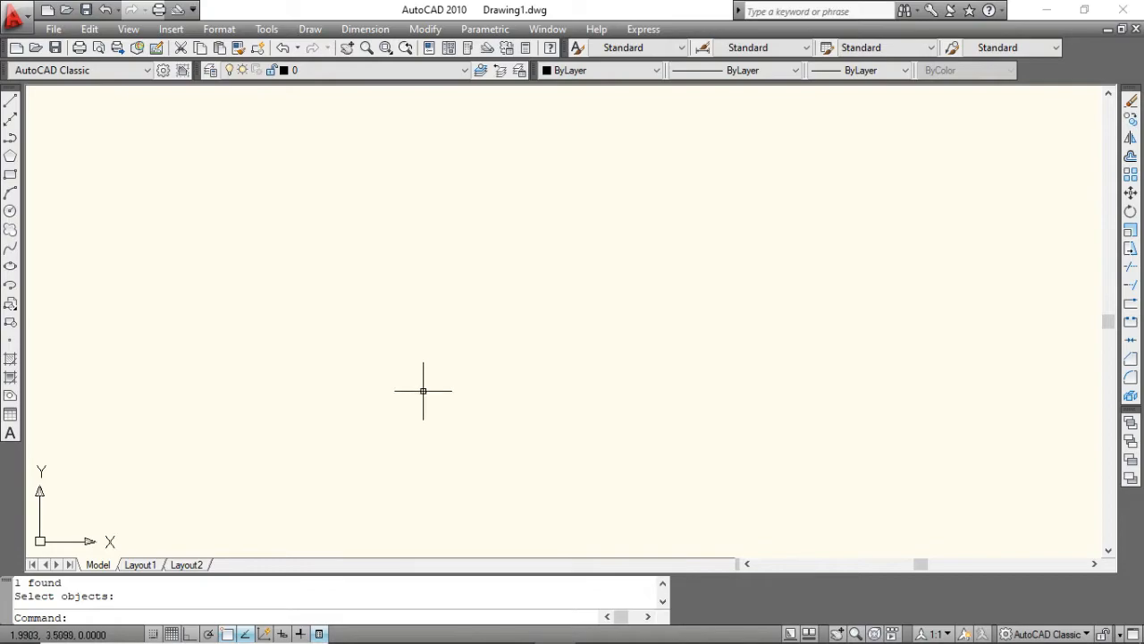
Step: With Ortho mode on, draw the outline's first bottom edge as a 5-unit horizontal line to the right from a free start point
key("alt+Tab")
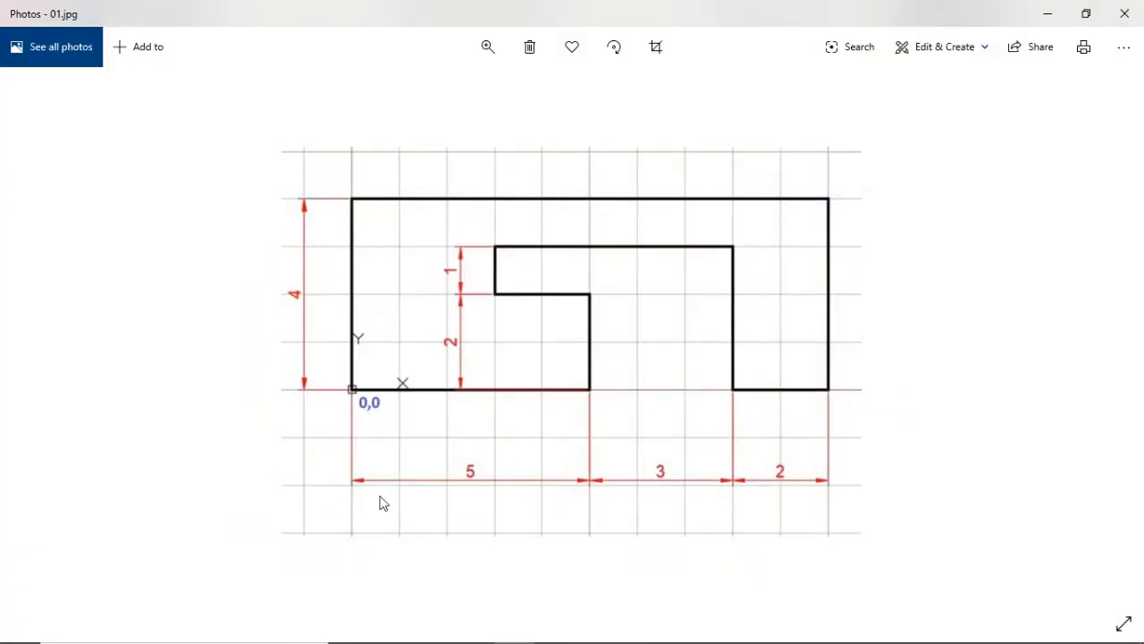
key("alt+Tab")
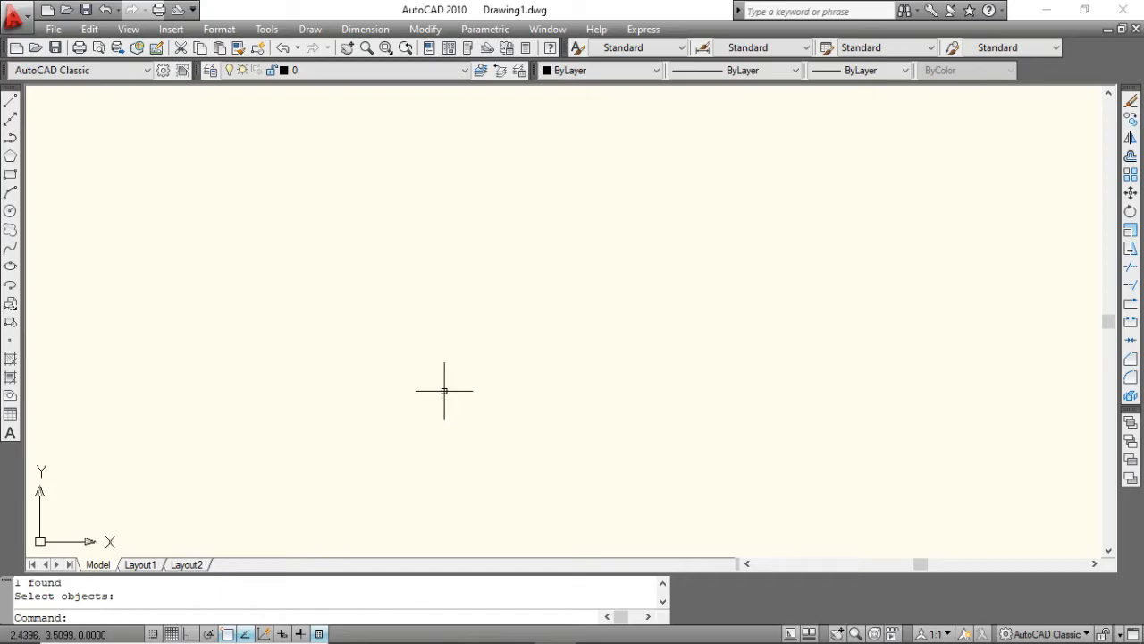
type("l")
key("Return")
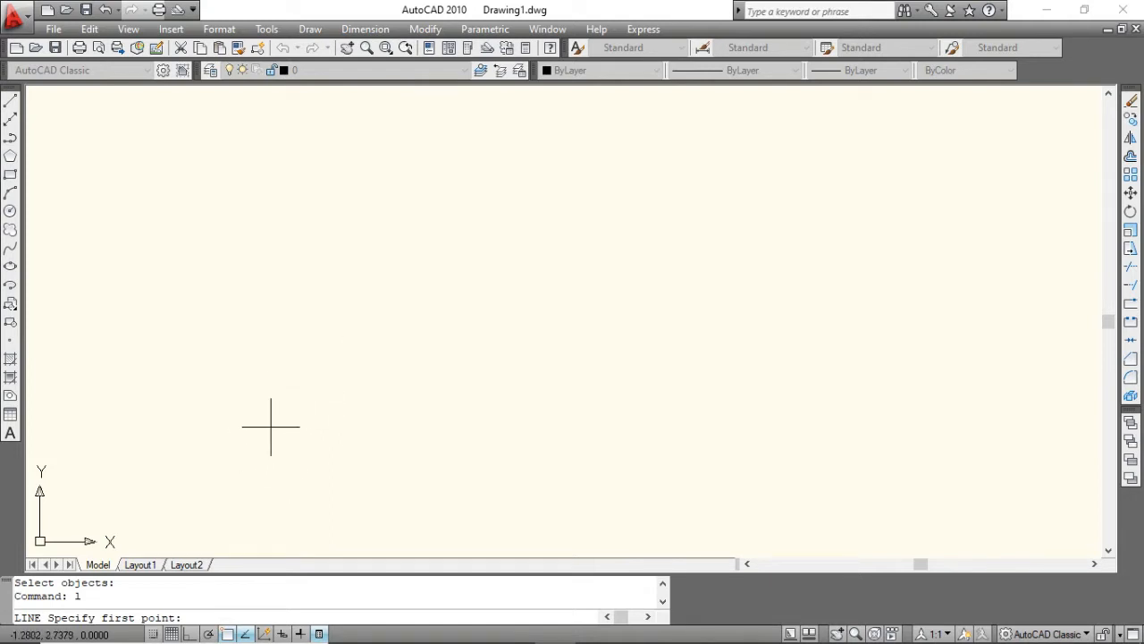
left_click(255, 472)
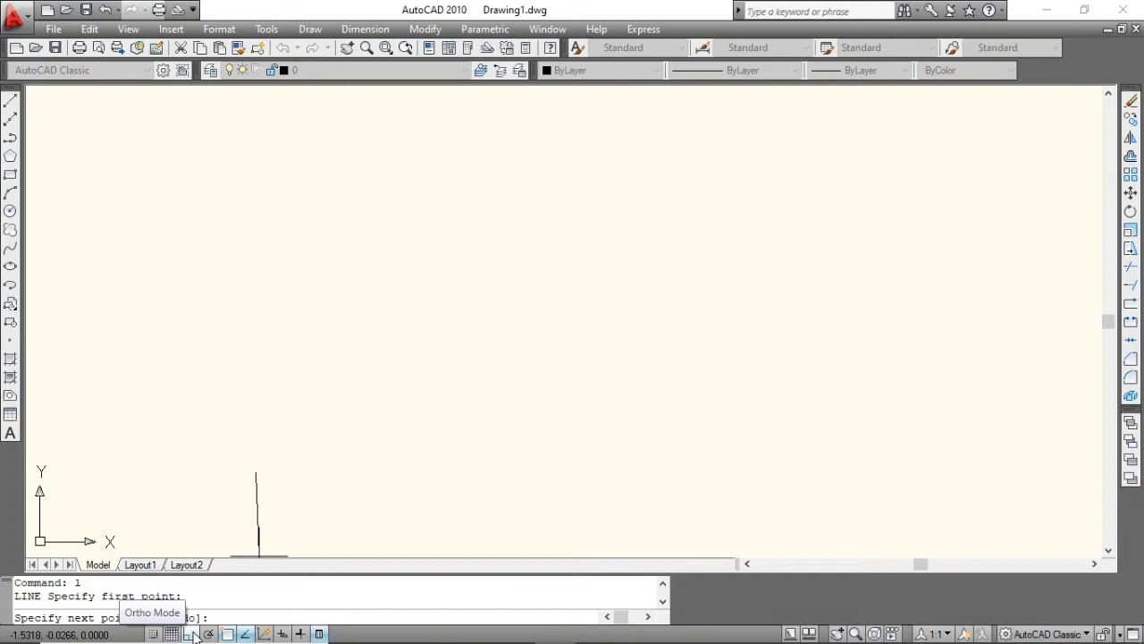
left_click(192, 633)
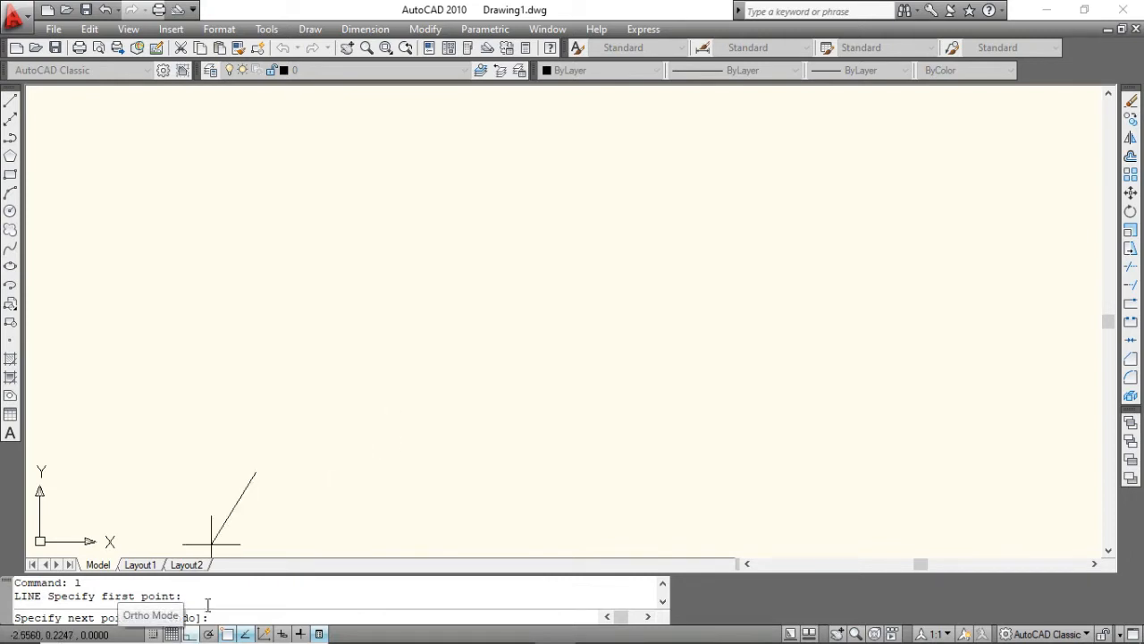
key("F8")
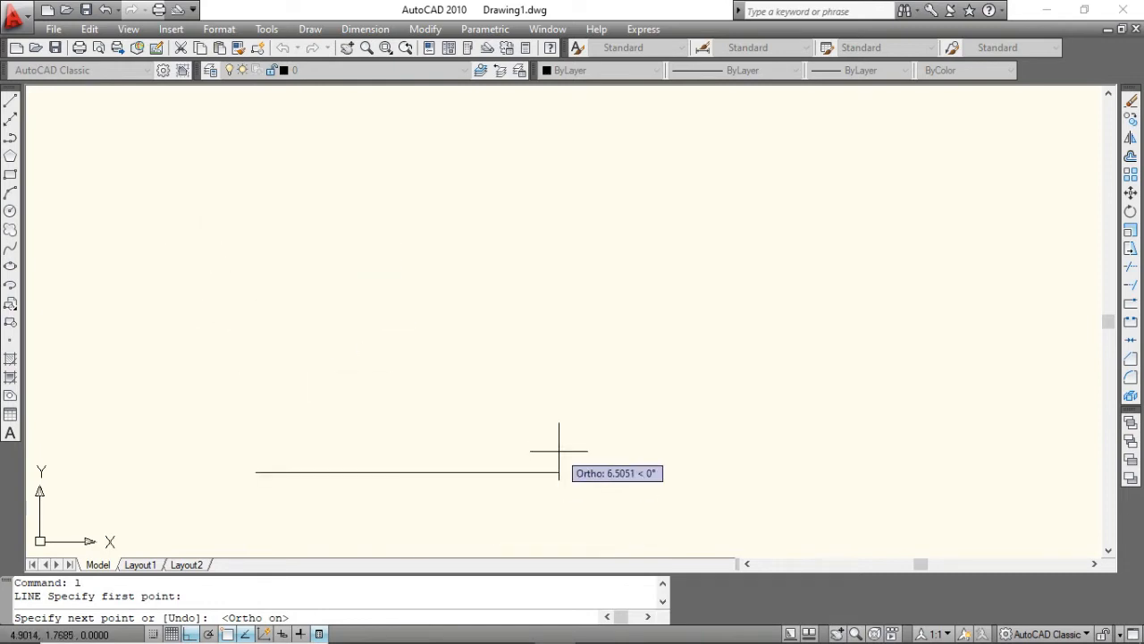
key("alt+Tab")
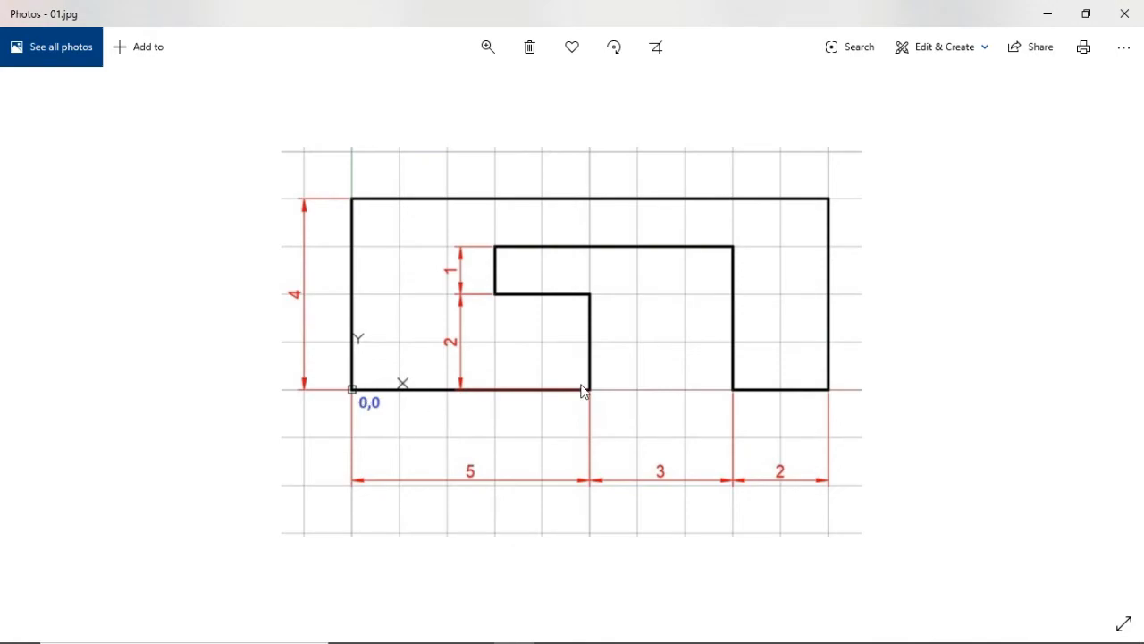
key("alt+Tab")
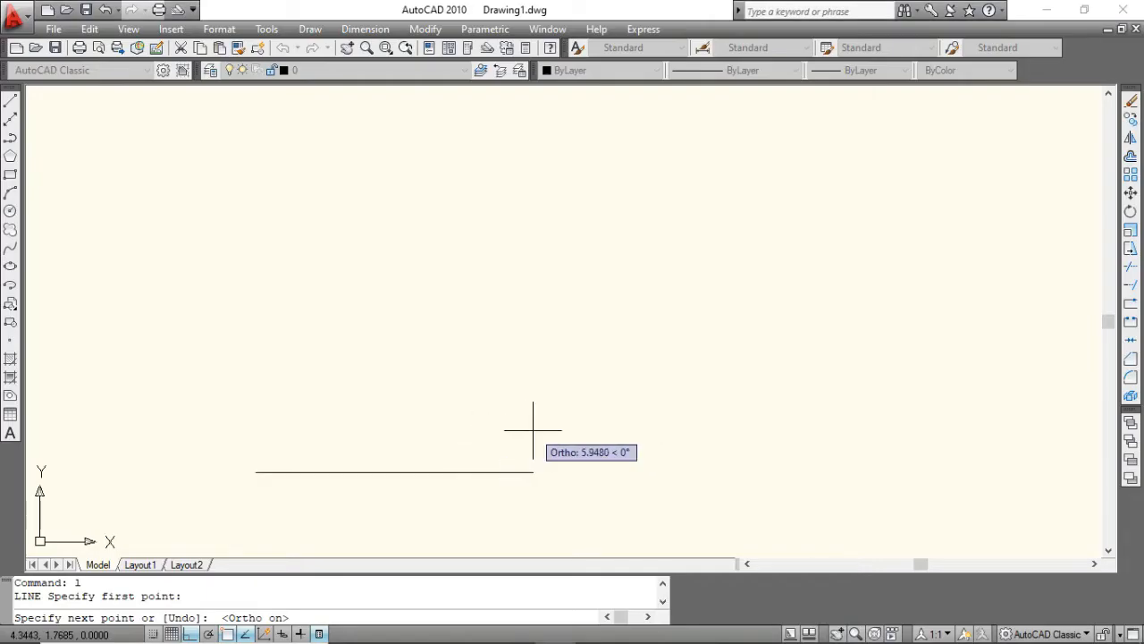
type("5")
key("Return")
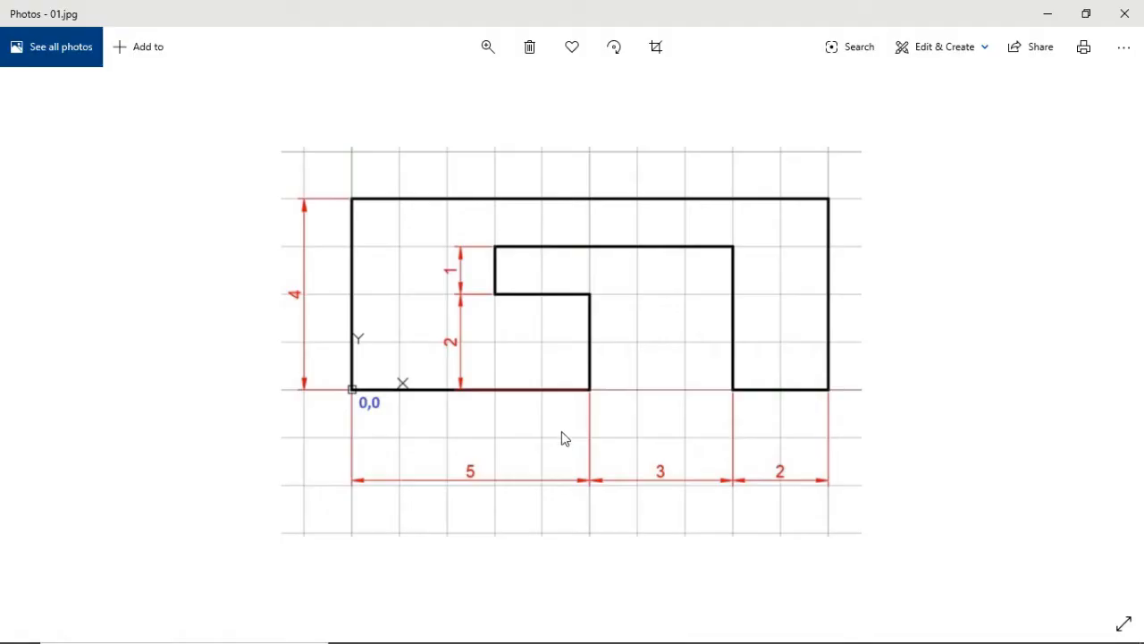
Step: Continue the outline with a 2-unit vertical segment upward from the end of the bottom edge
key("alt+Tab")
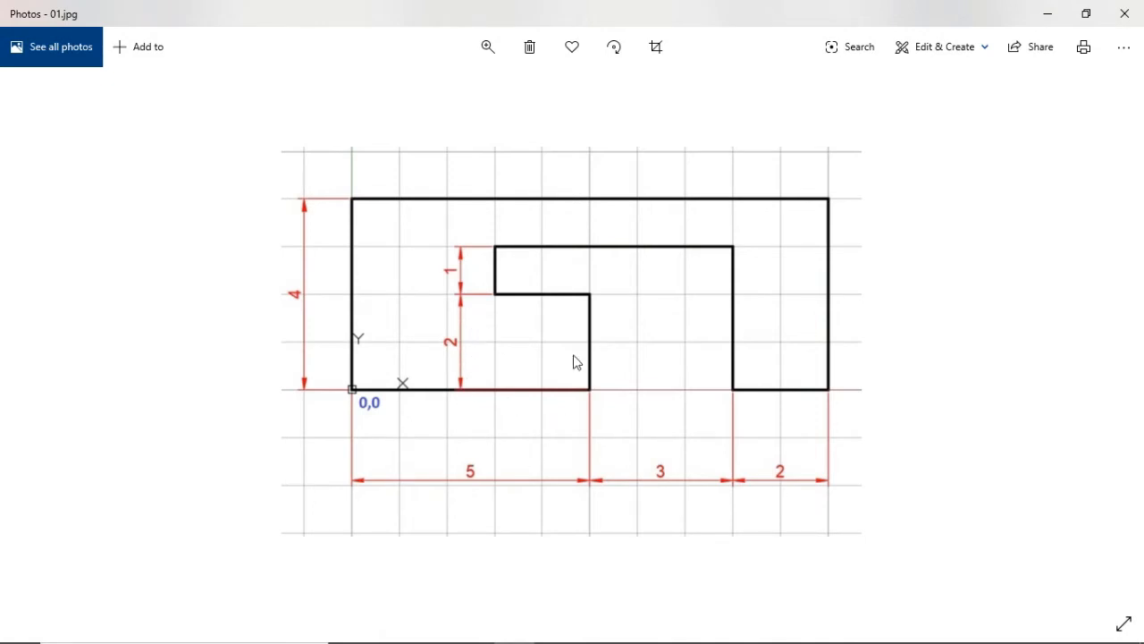
key("alt+Tab")
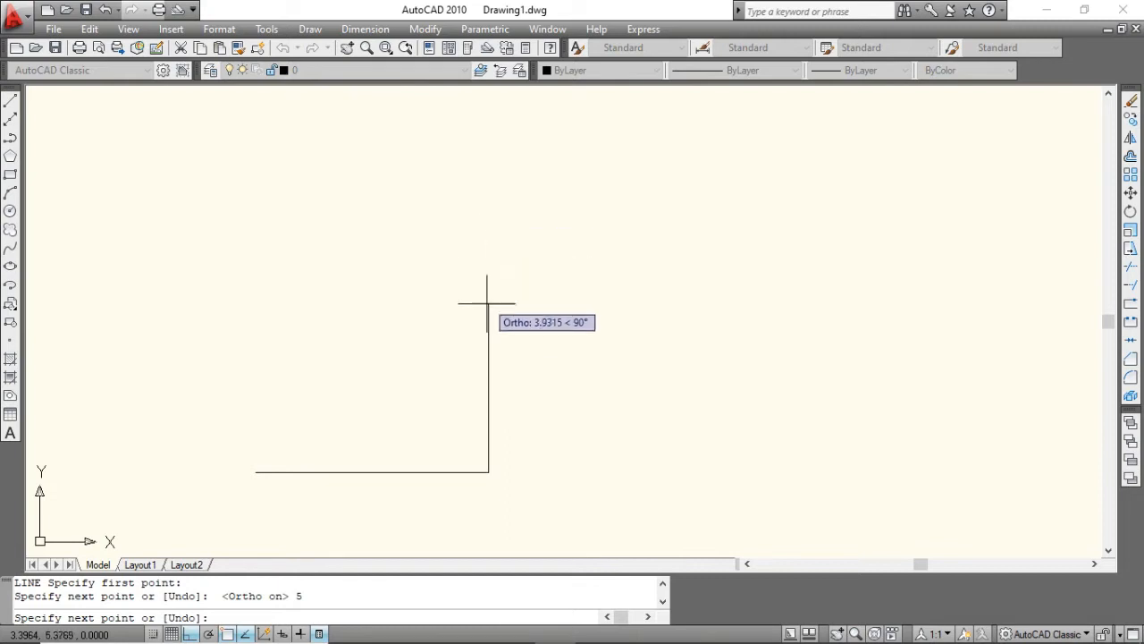
type("2")
key("Return")
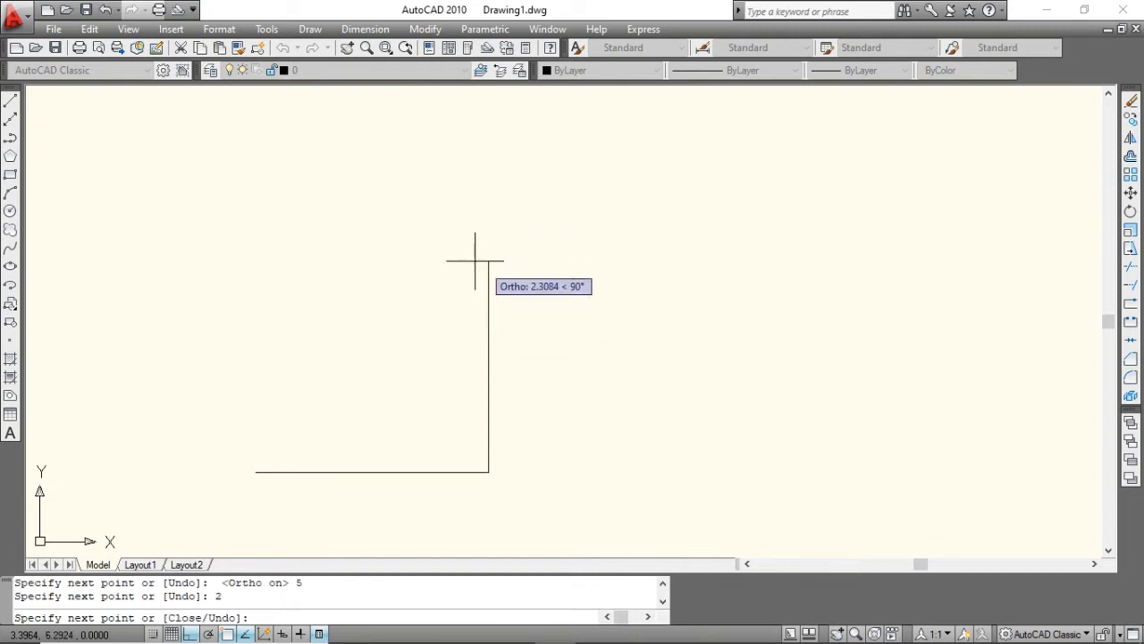
Step: Try a 1-unit segment to the left from the vertical segment's upper end, recheck the reference image and undo the segment
key("alt+Tab")
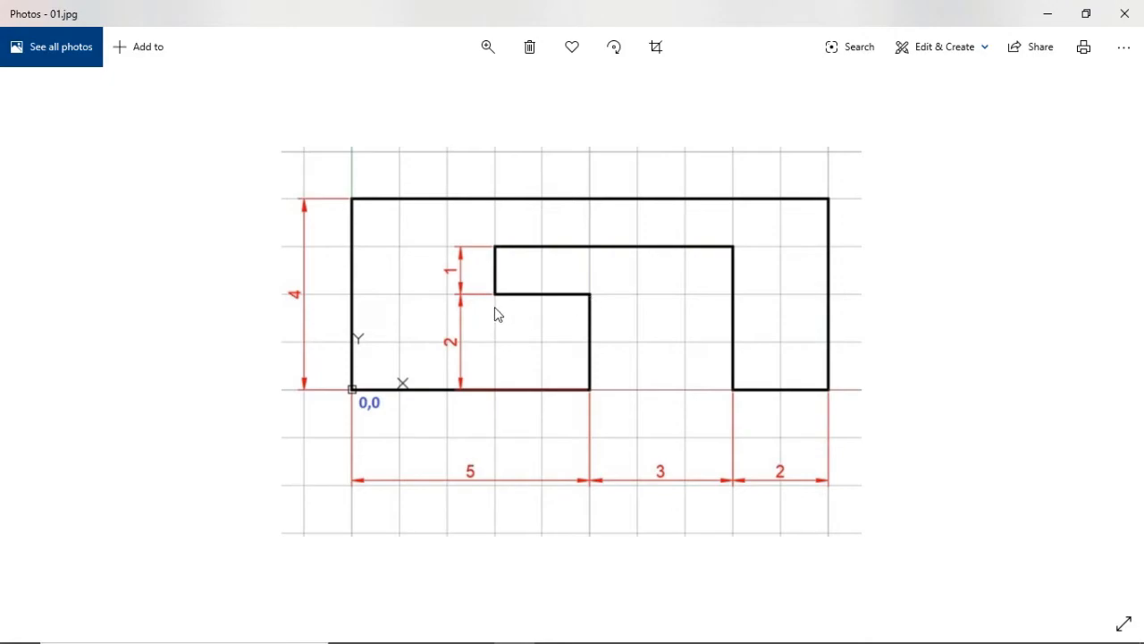
key("alt+Tab")
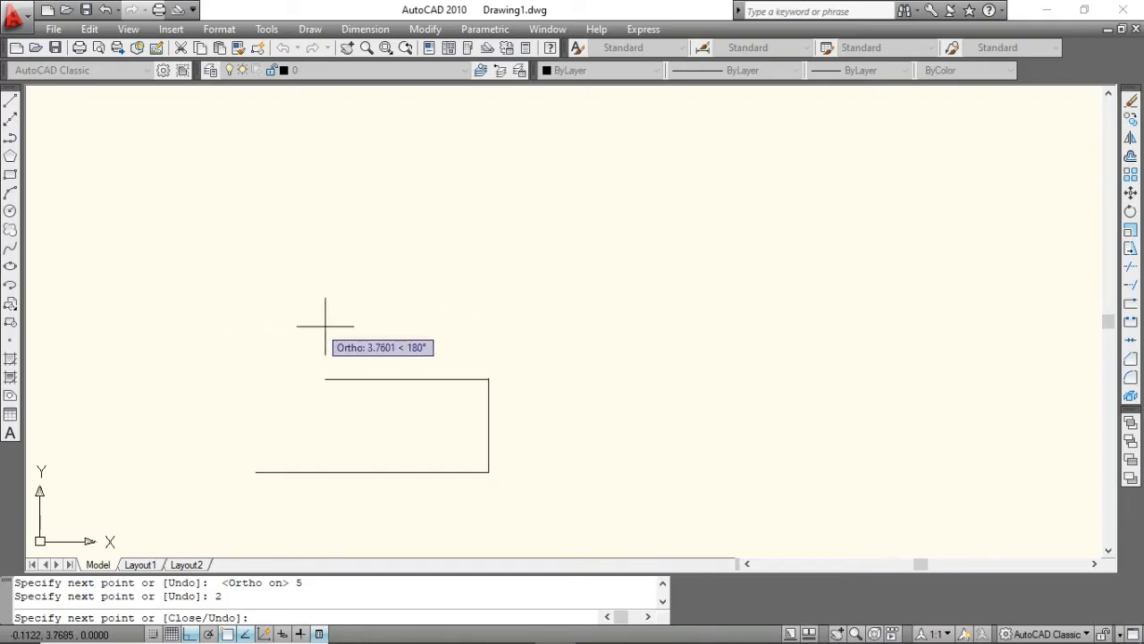
type("1")
key("Return")
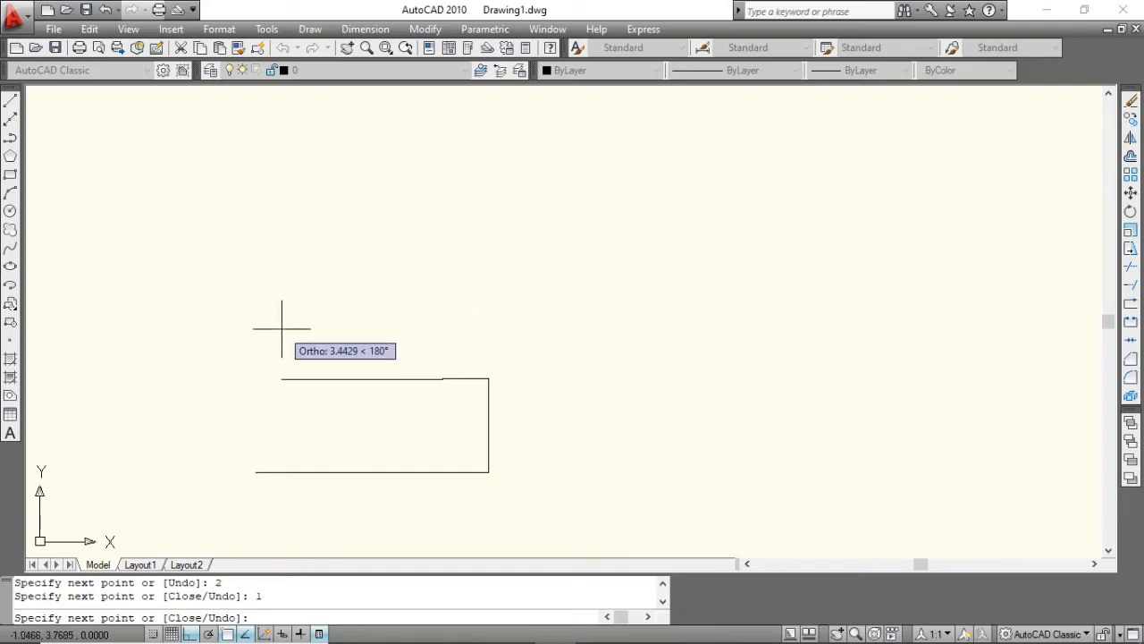
key("alt+Tab")
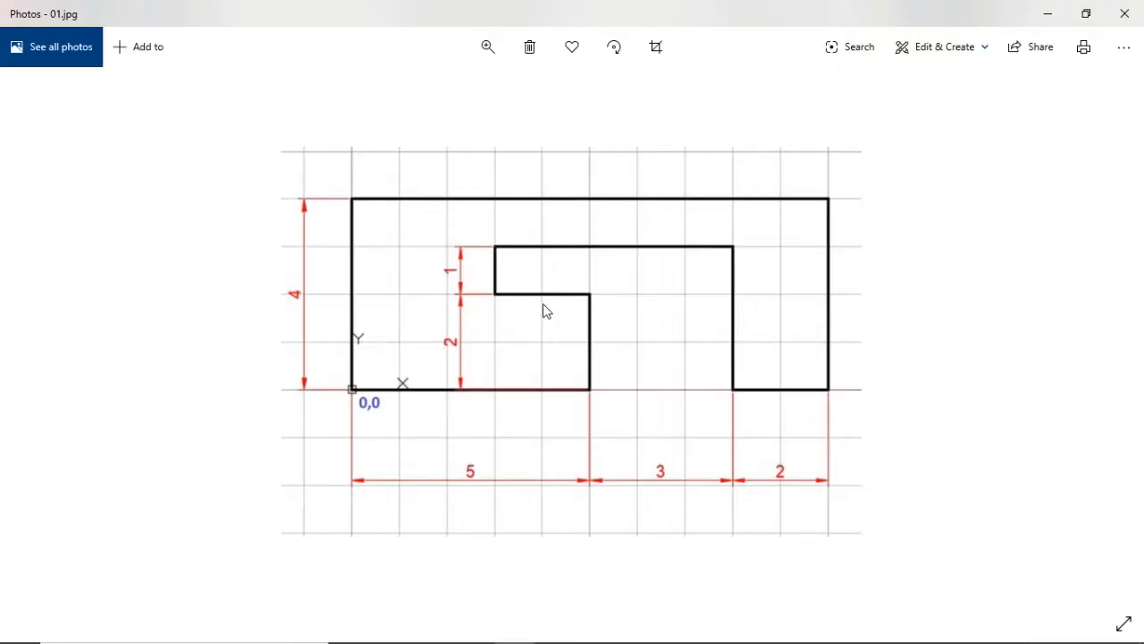
key("alt+Tab")
key("ctrl+z")
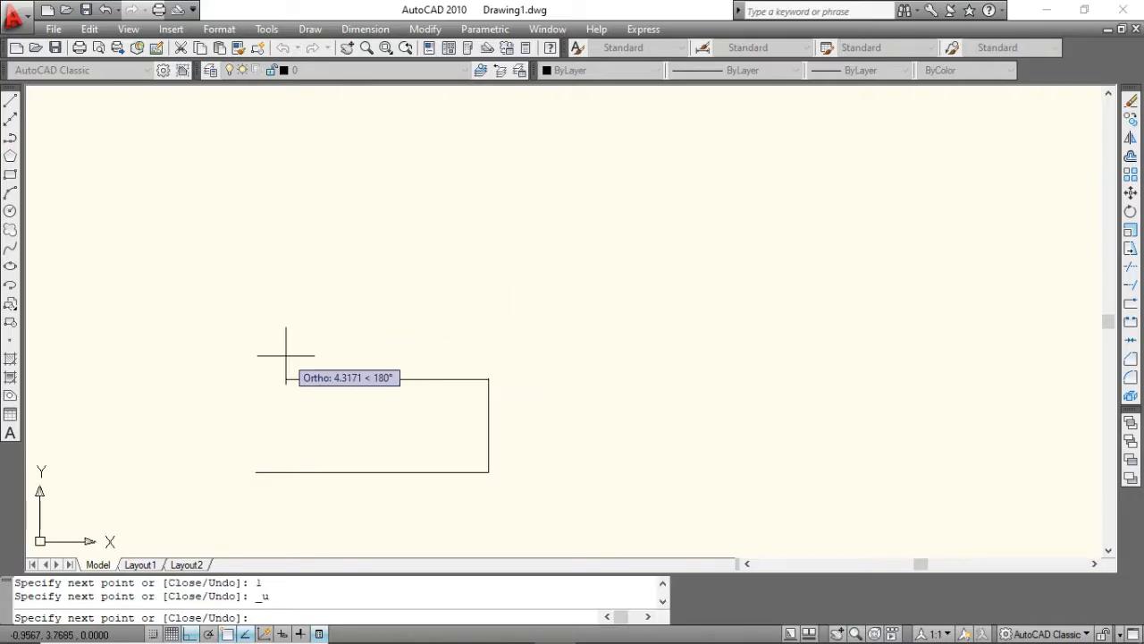
Step: Draw a 2-unit horizontal segment to the left from the vertical segment's upper end
type("2")
key("Return")
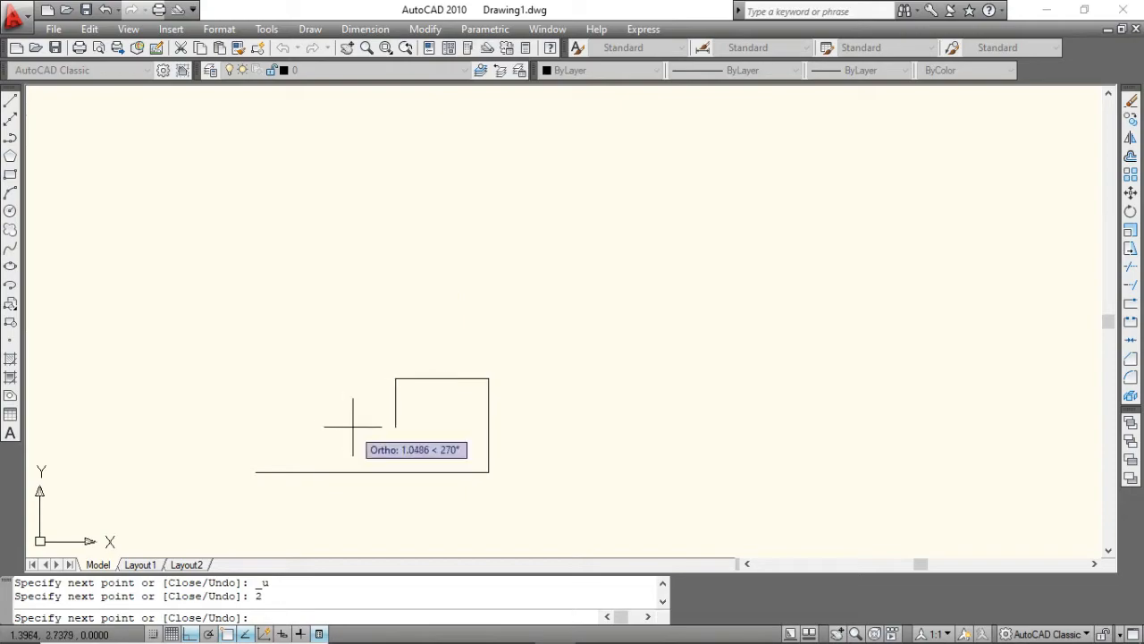
Step: Continue the outline with a 1-unit vertical segment upward and a 5-unit horizontal segment to the right, following the reference image
key("alt+Tab")
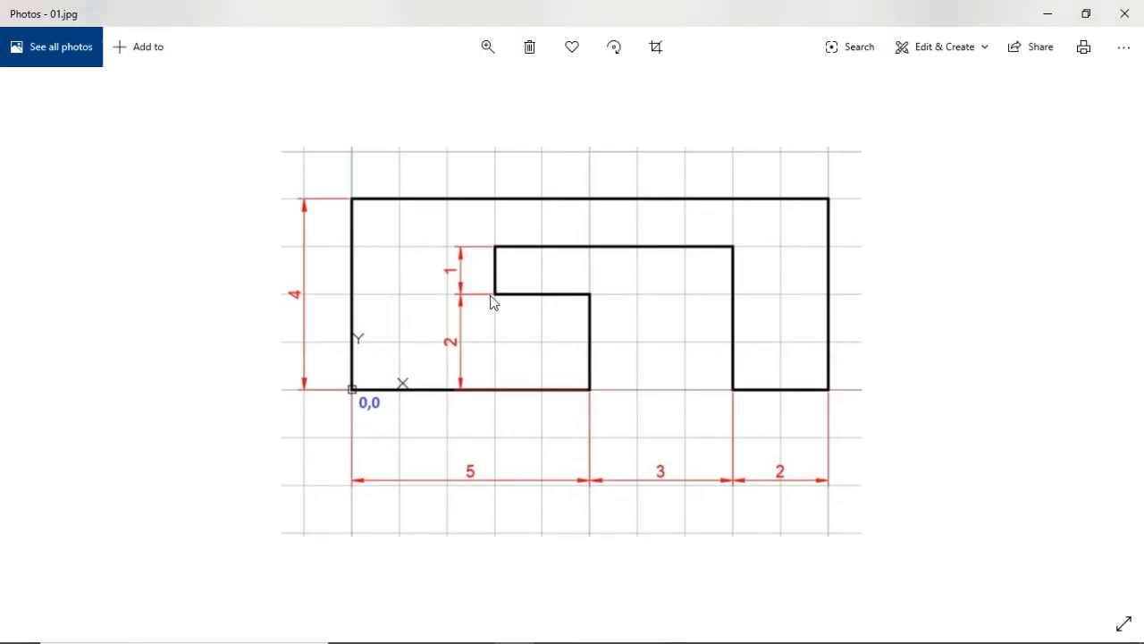
key("alt+Tab")
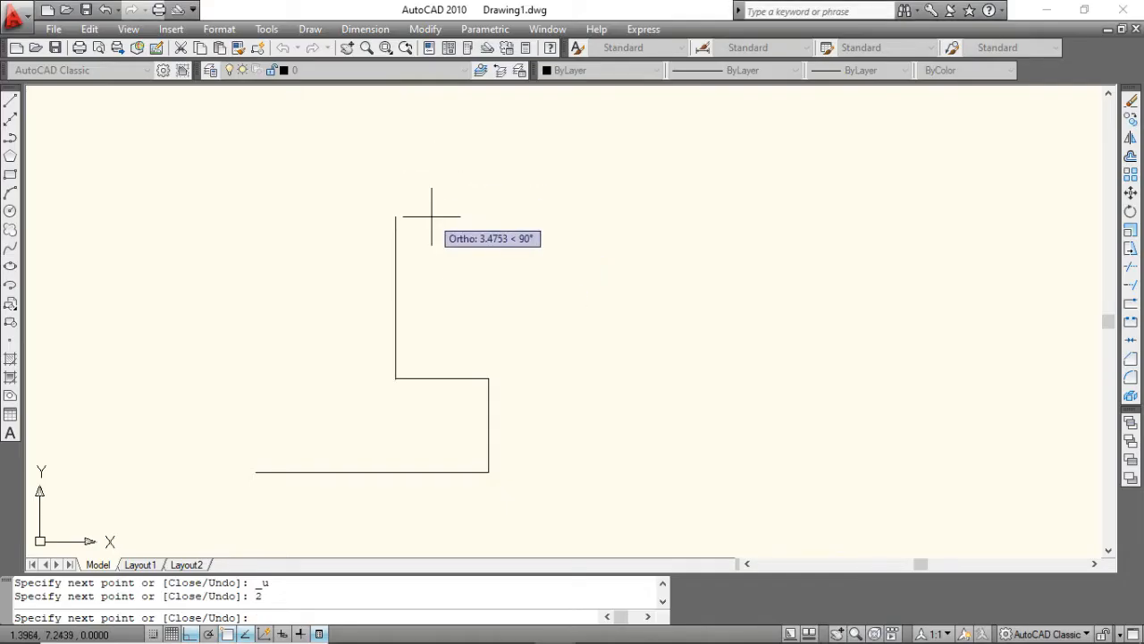
key("alt+Tab")
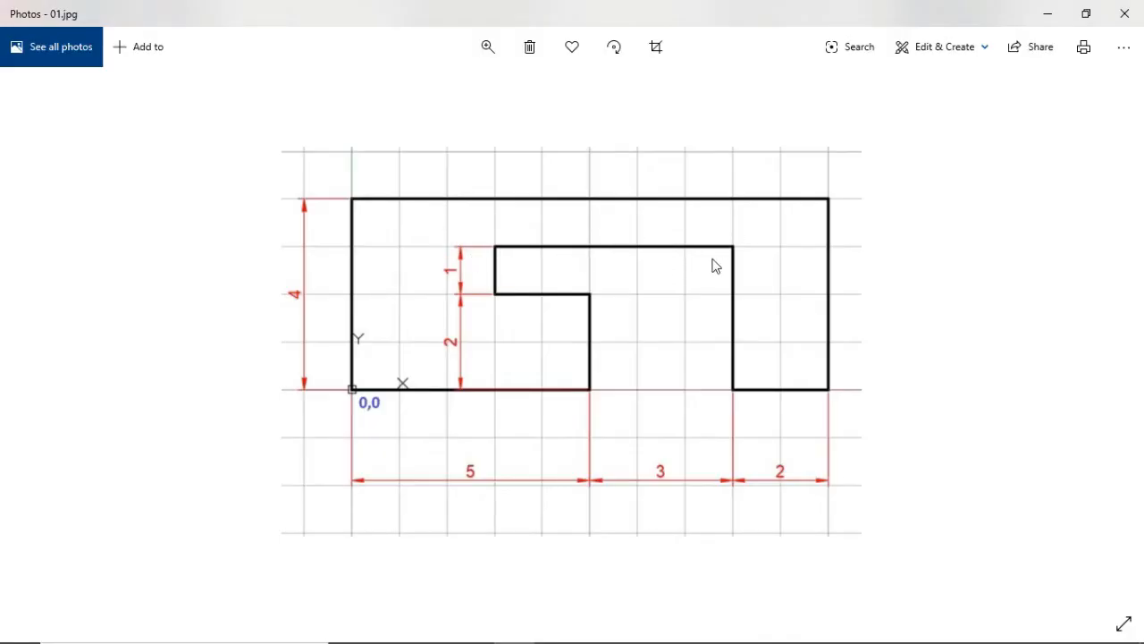
key("alt+Tab")
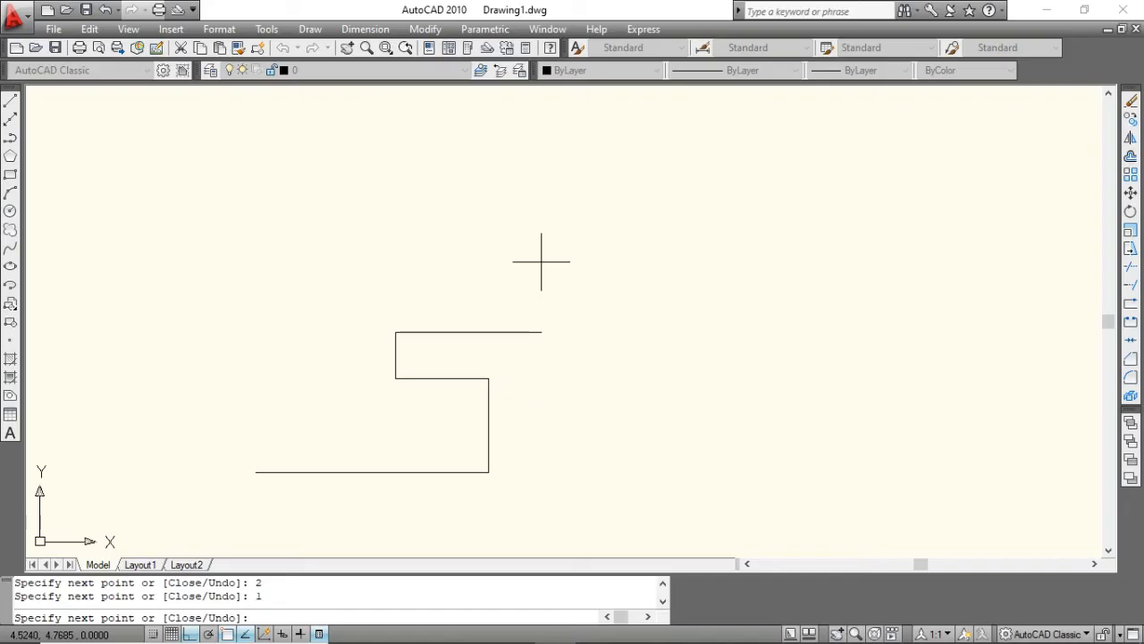
key("Return")
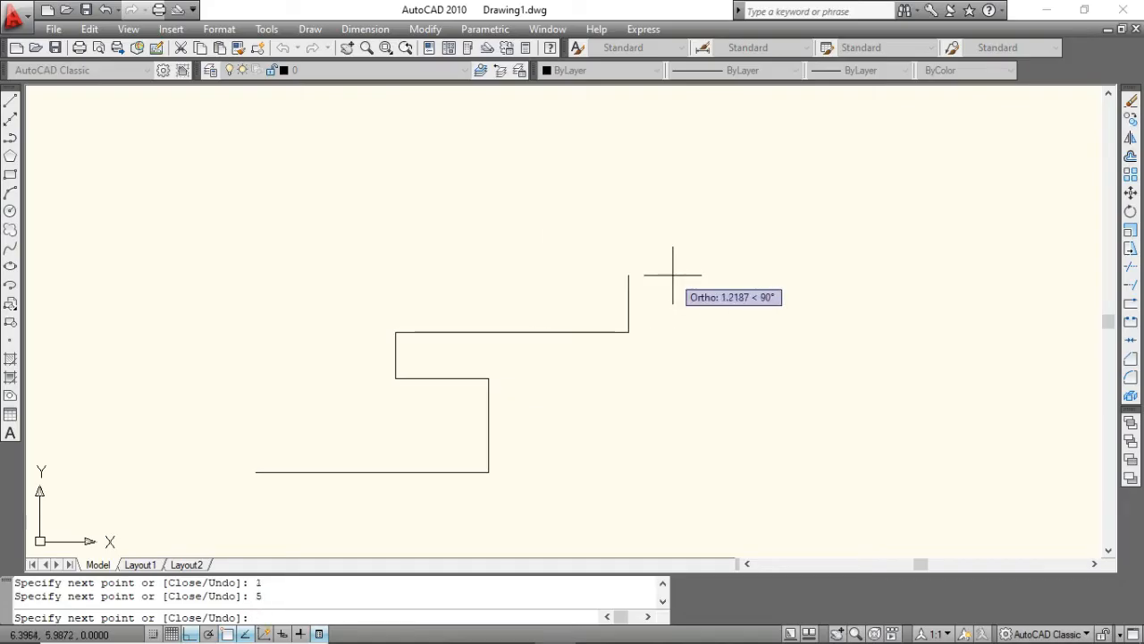
Step: Draw a 3-unit vertical segment downward from the end of the 5-unit inner edge, checking the reference image
key("alt+Tab")
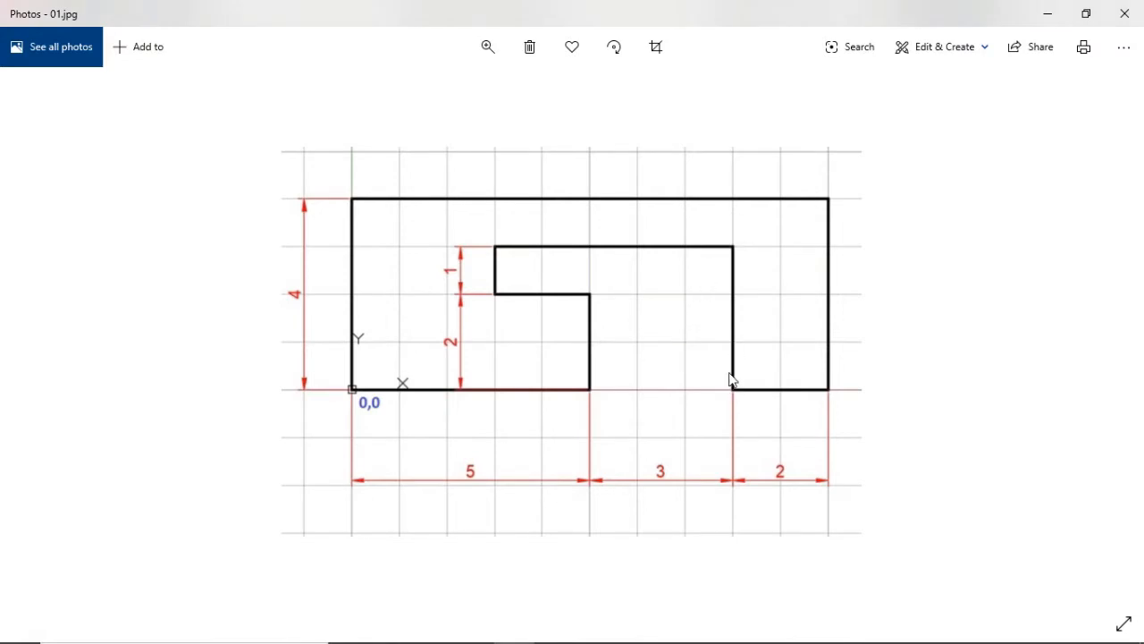
key("alt+Tab")
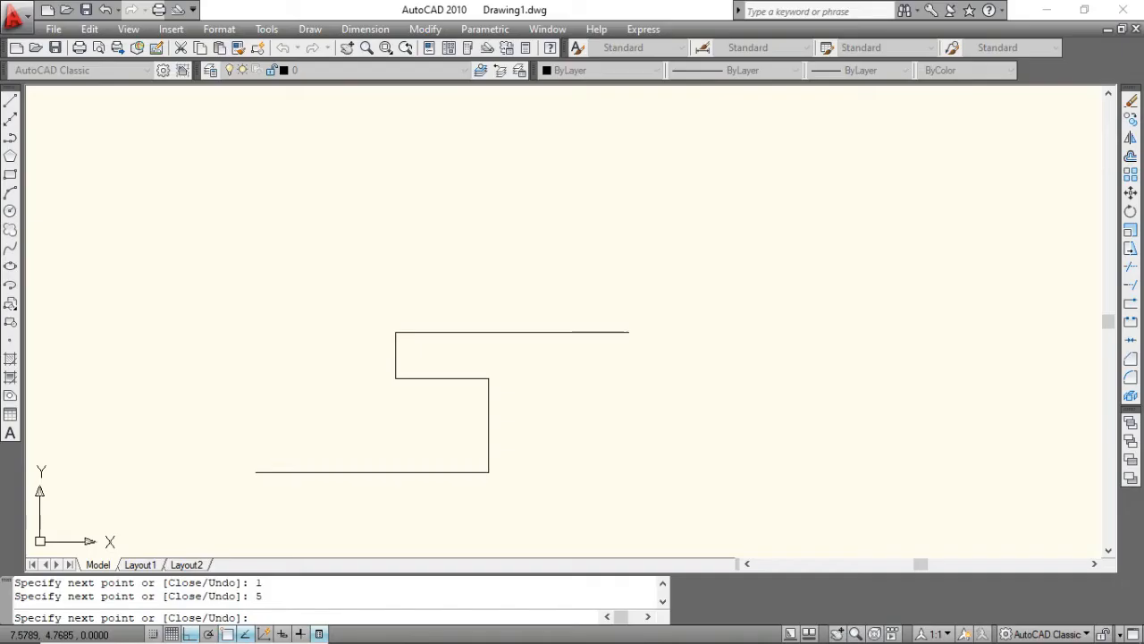
type("3")
key("Return")
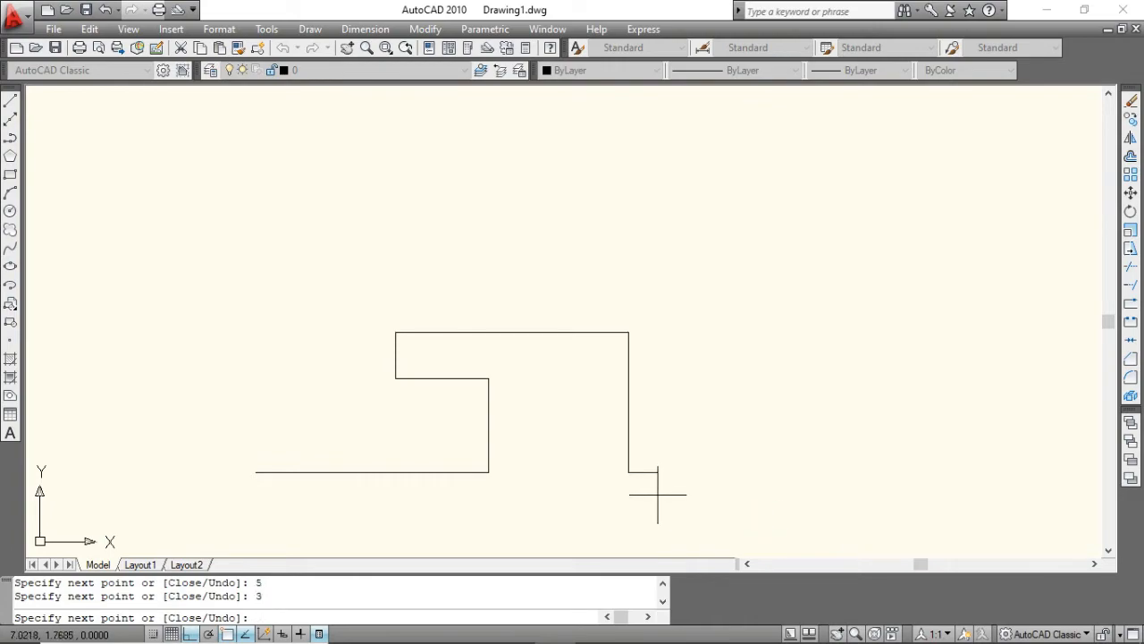
Step: Add a 2-unit horizontal bottom segment to the right from the lower end of the 3-unit vertical
key("alt+Tab")
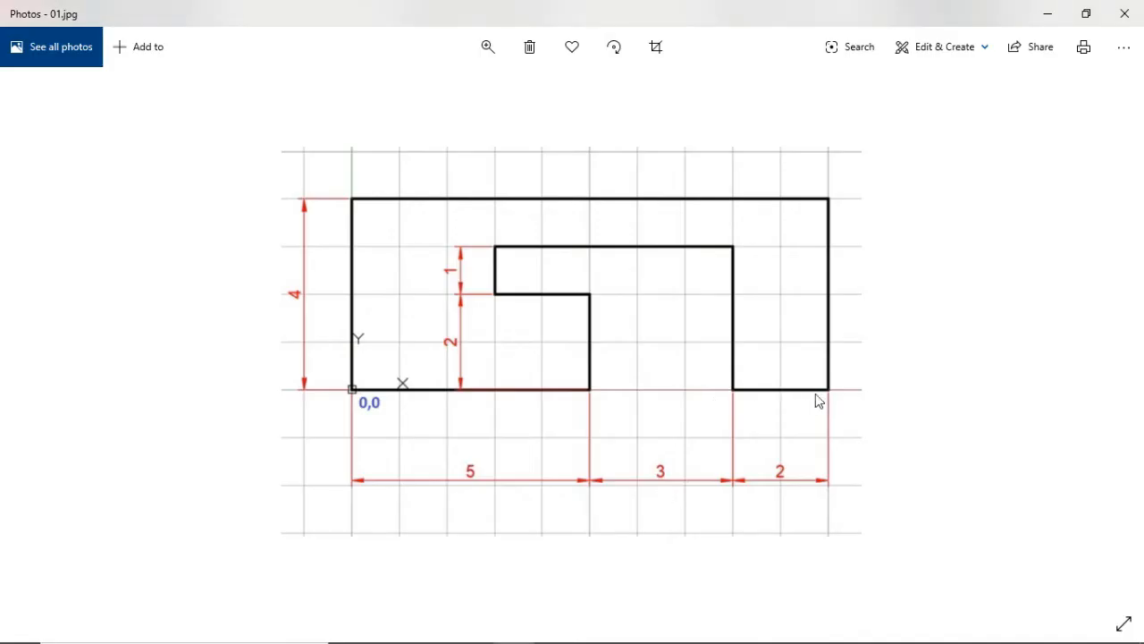
key("alt+Tab")
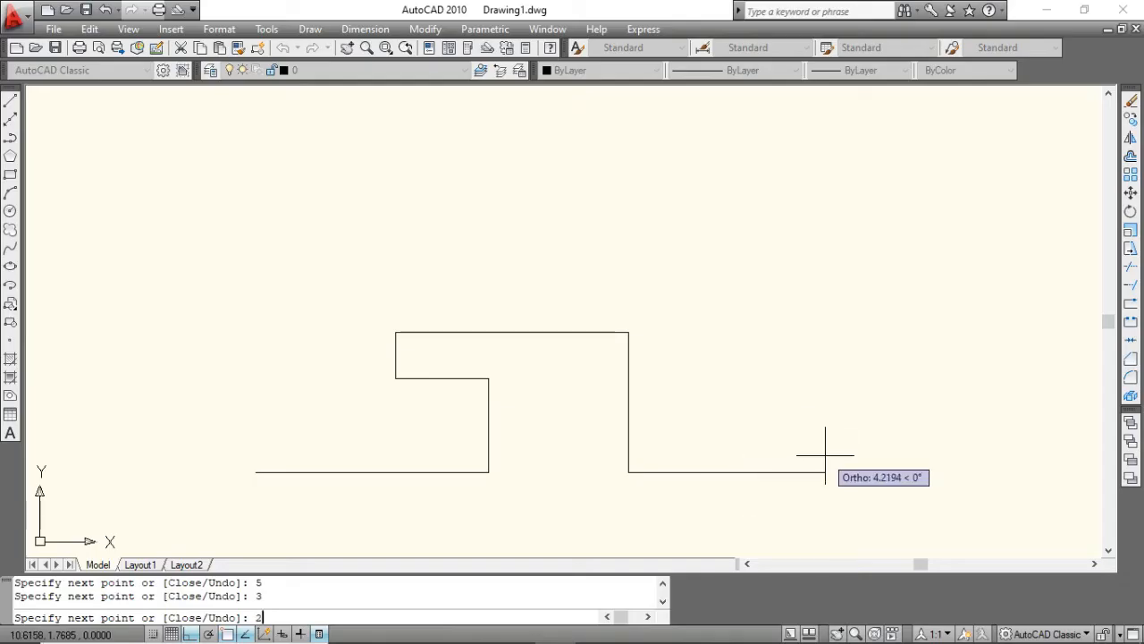
type("2")
key("Return")
Step: Draw the outline's outer right side as a 4-unit vertical segment upward, using the height from the reference image
key("alt+Tab")
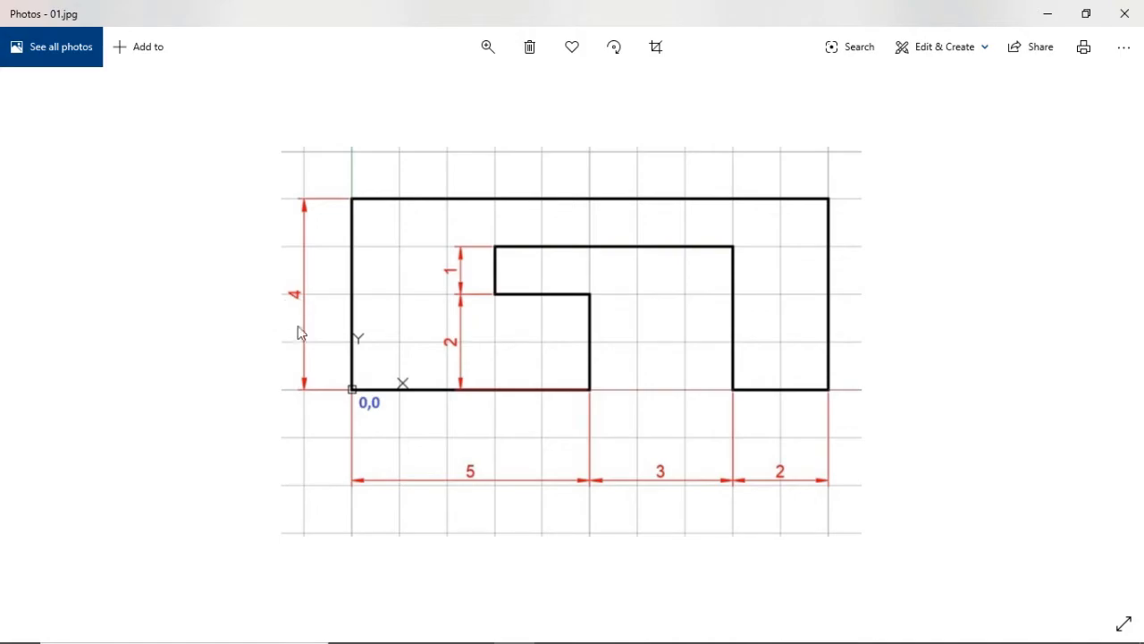
key("alt+Tab")
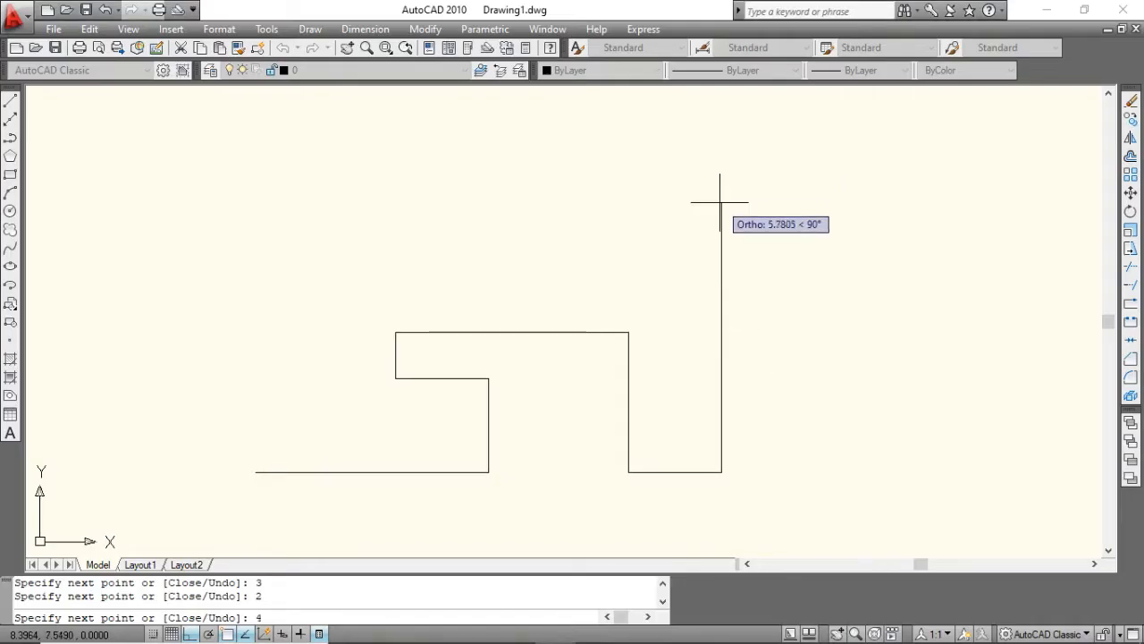
left_click(375, 285)
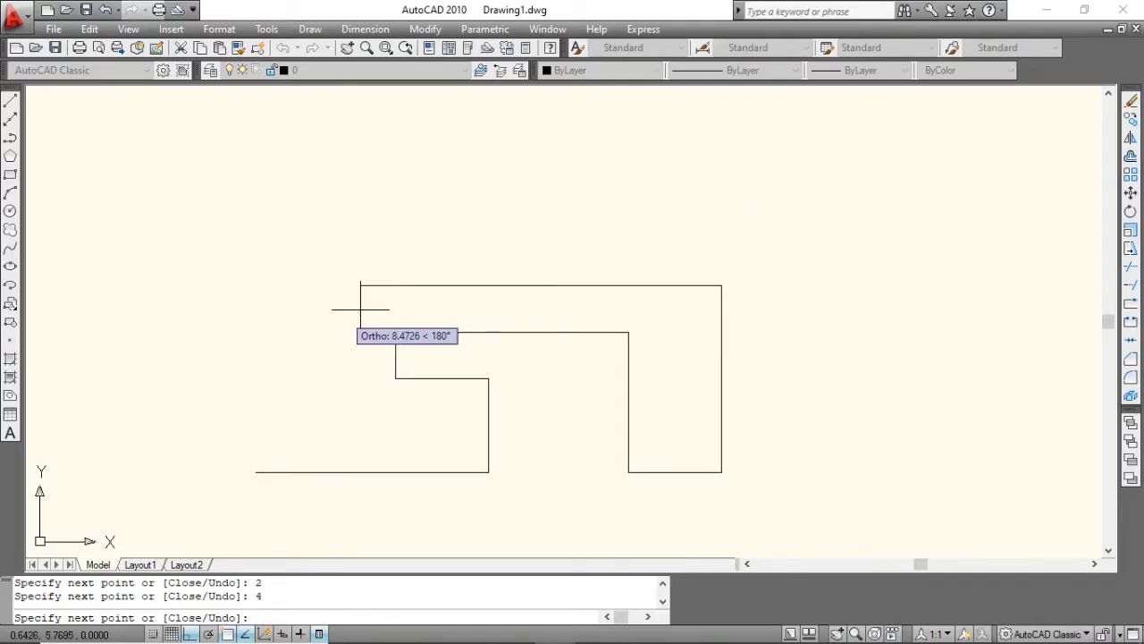
Step: Draw the outline's top edge as a 10-unit horizontal segment to the left, totalling the widths in the reference image
key("alt+Tab")
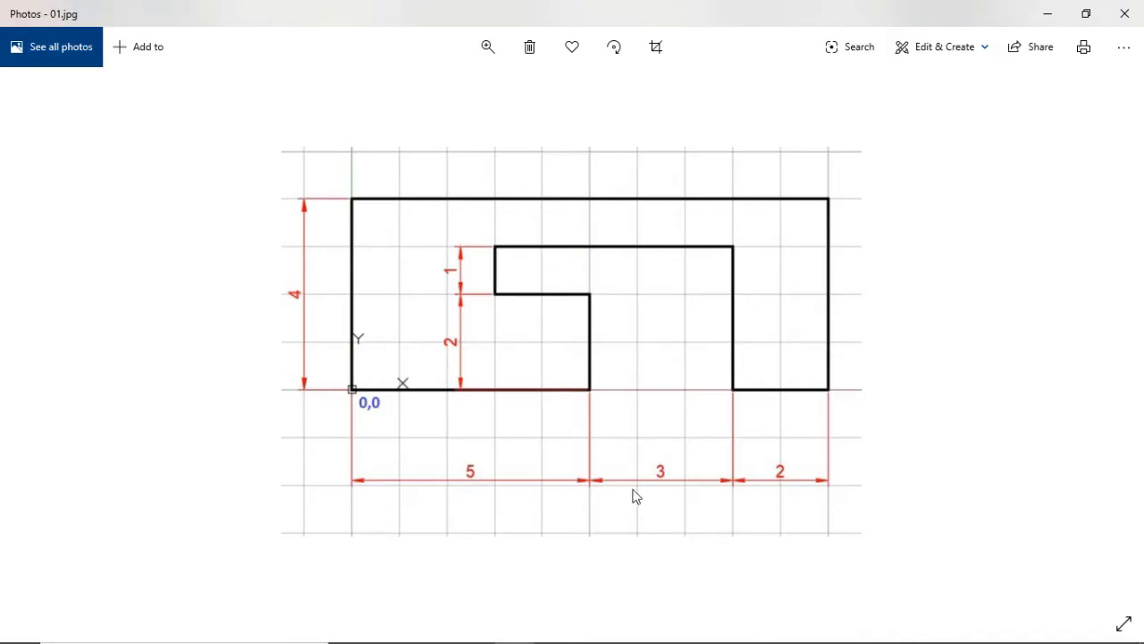
key("alt+Tab")
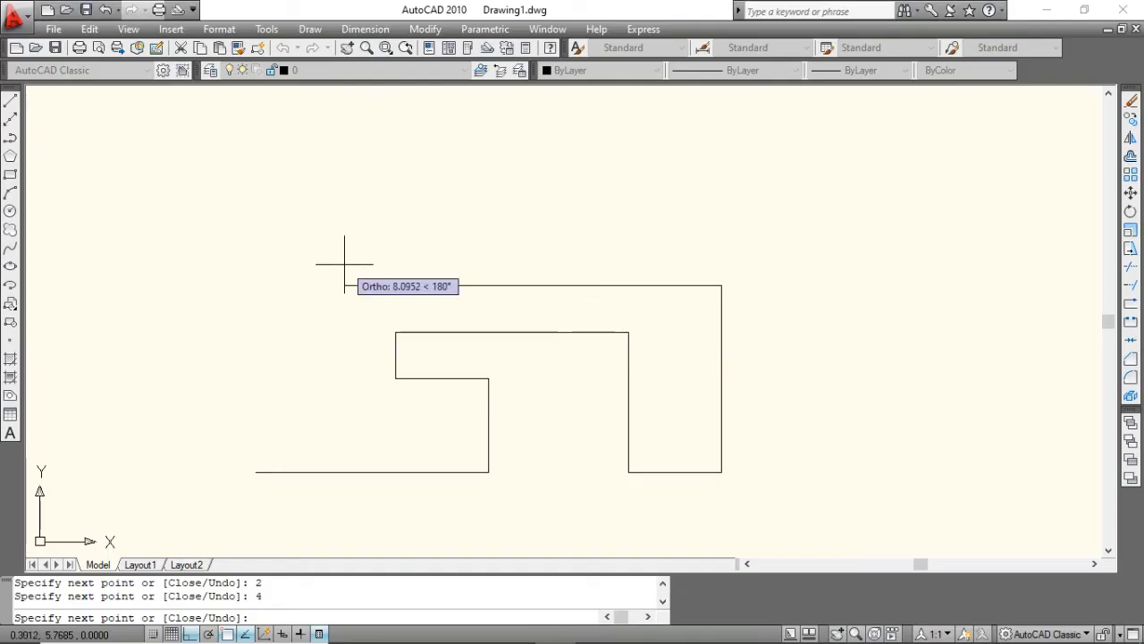
type("10")
key("Return")
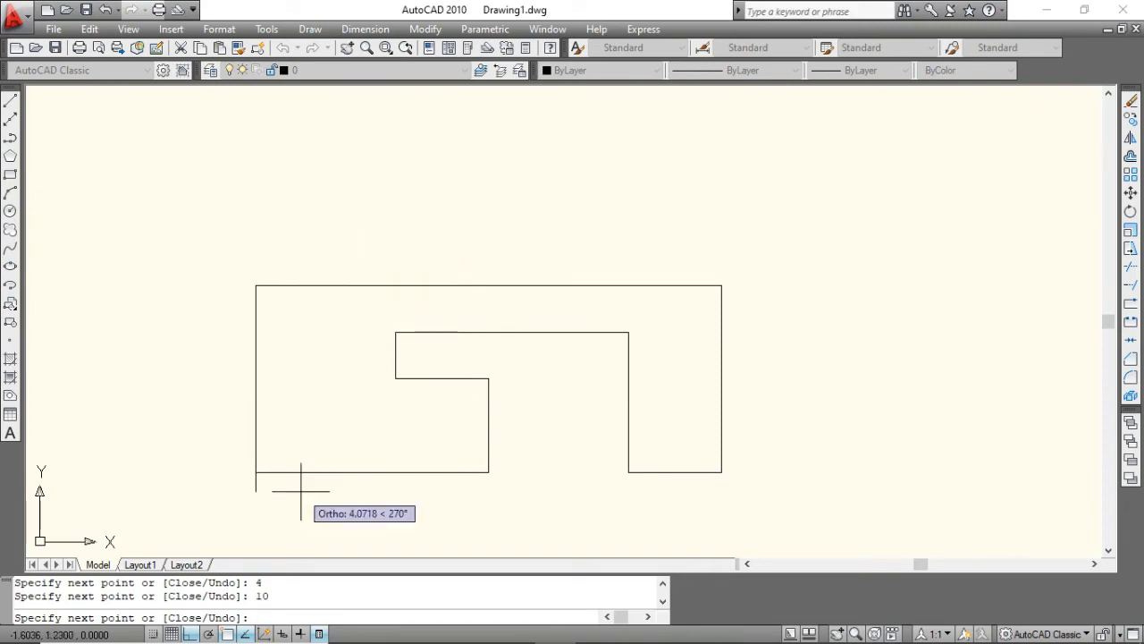
Step: Complete the outline's left side with the Line command's Close option after rechecking the reference image
key("alt+Tab")
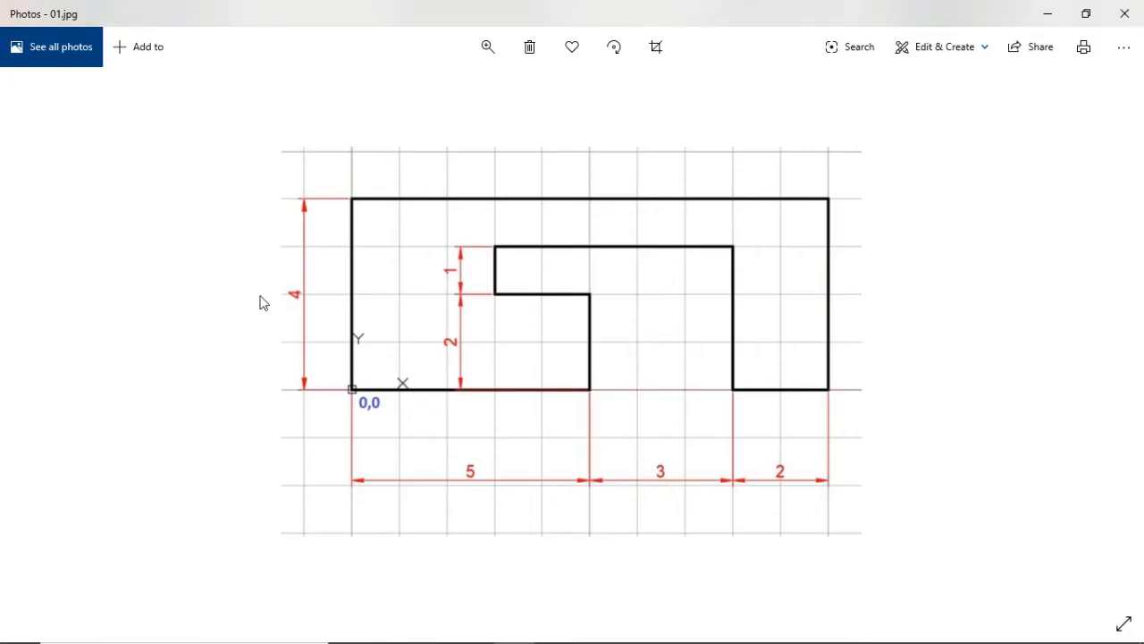
key("alt+Tab")
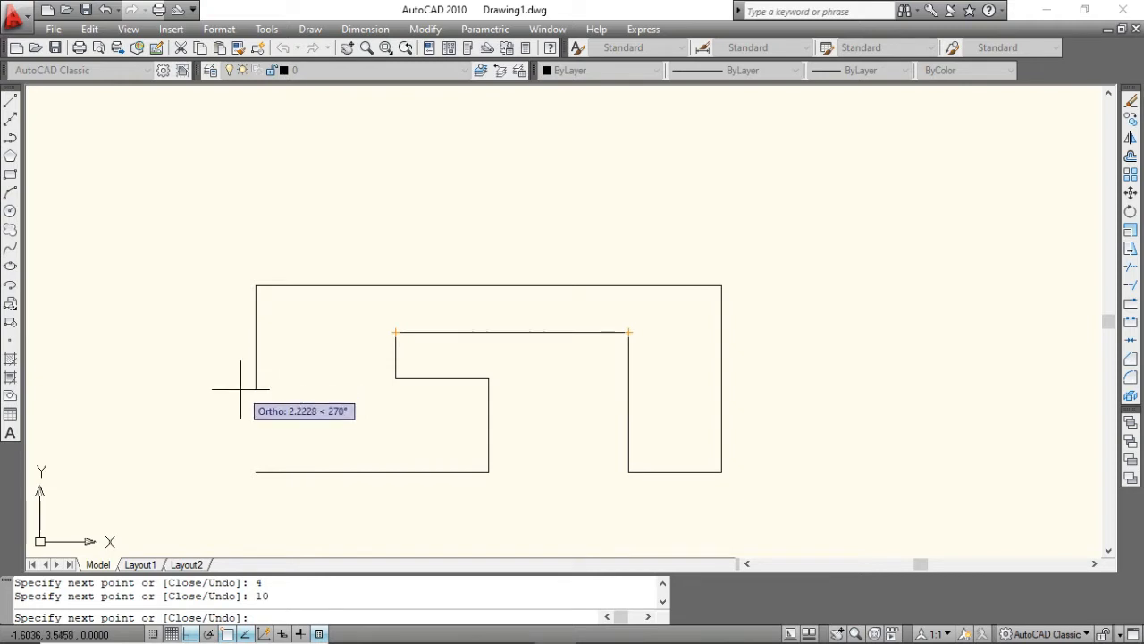
type("C")
key("Return")
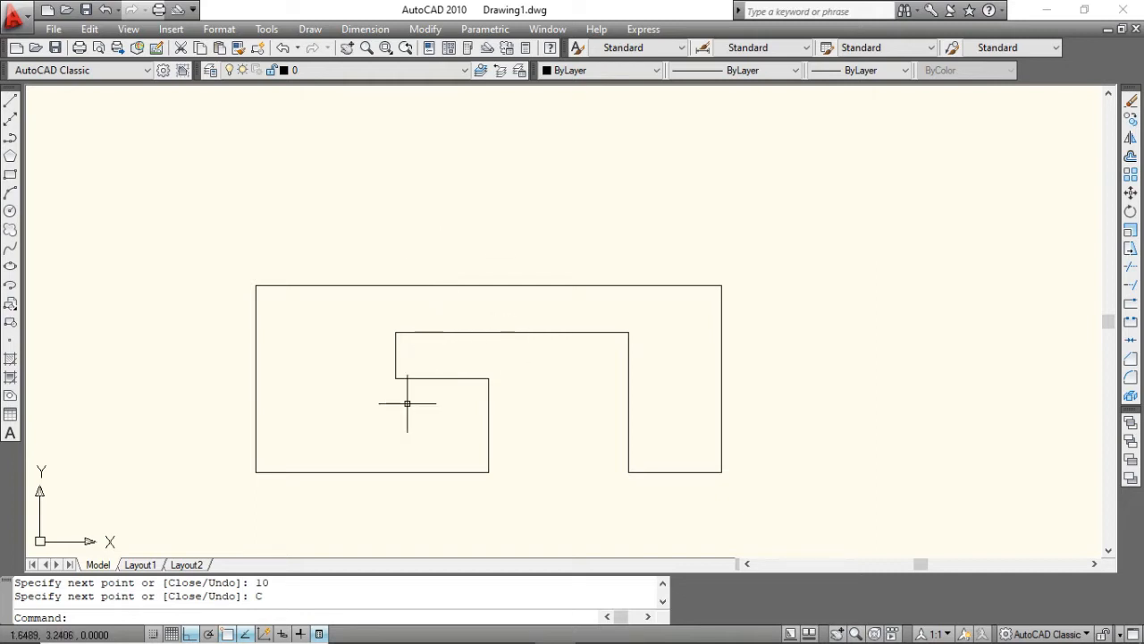
Step: Move the whole outline about 37.8 units horizontally to the right, using its lower-left corner as the base point
type("M")
key("Return")
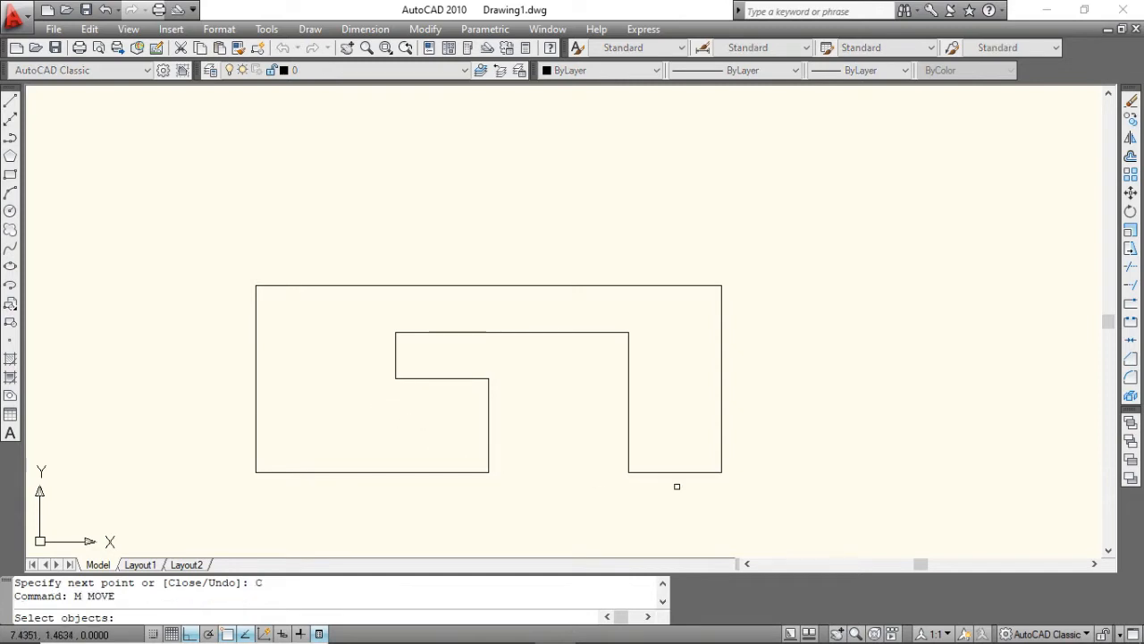
left_click(748, 502)
left_click(179, 230)
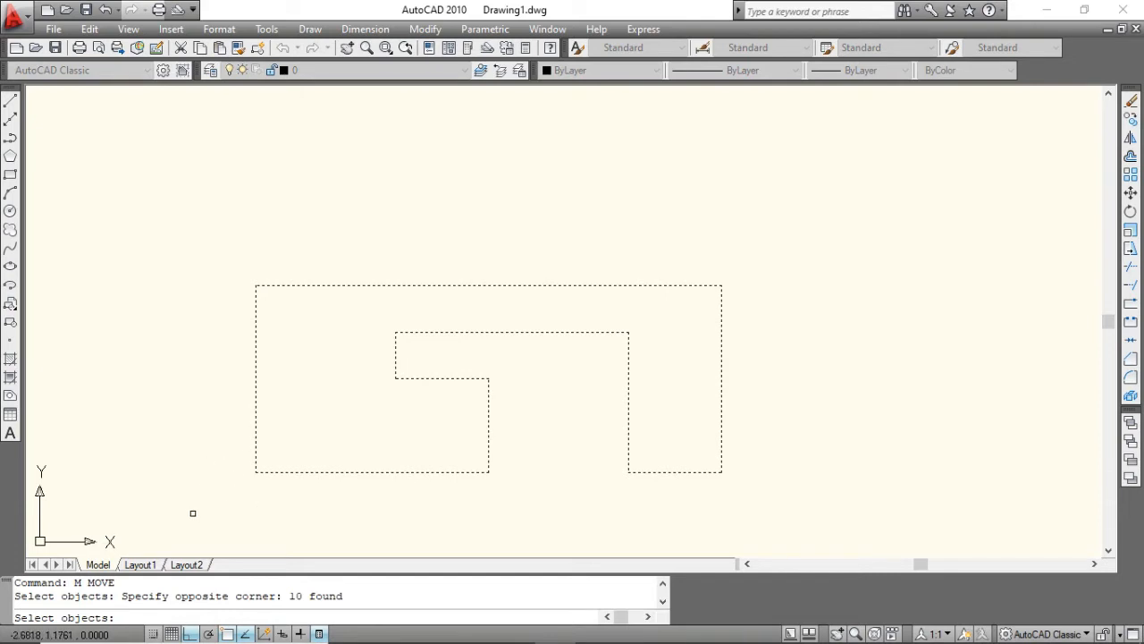
key("Return")
left_click(256, 471)
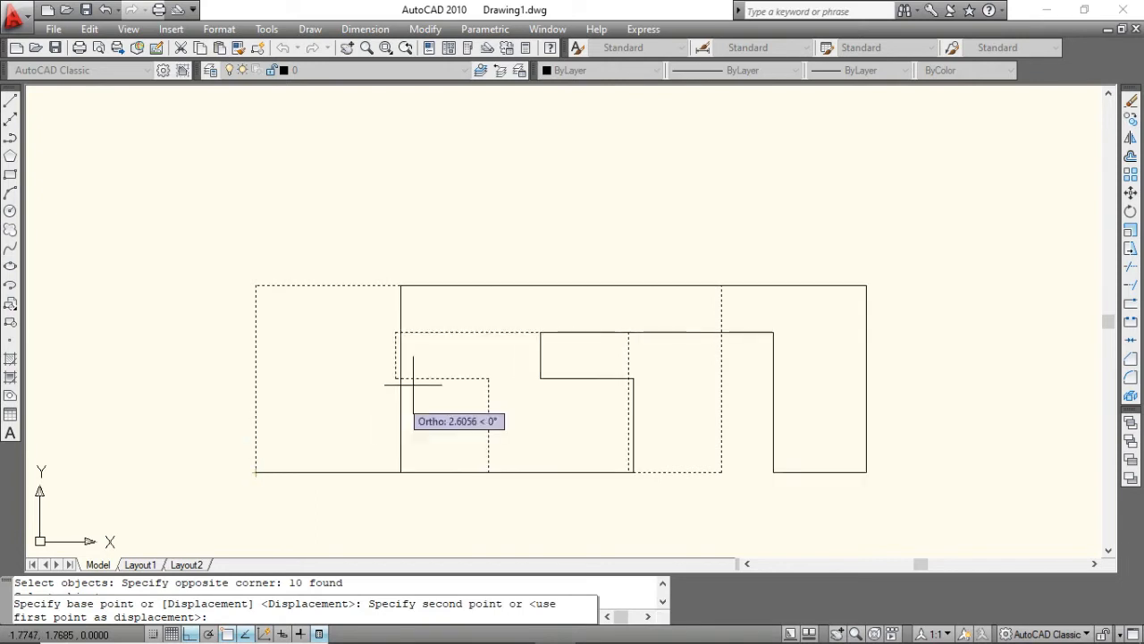
scroll(614, 312, "down", 5)
middle_click_drag(544, 314, 299, 358)
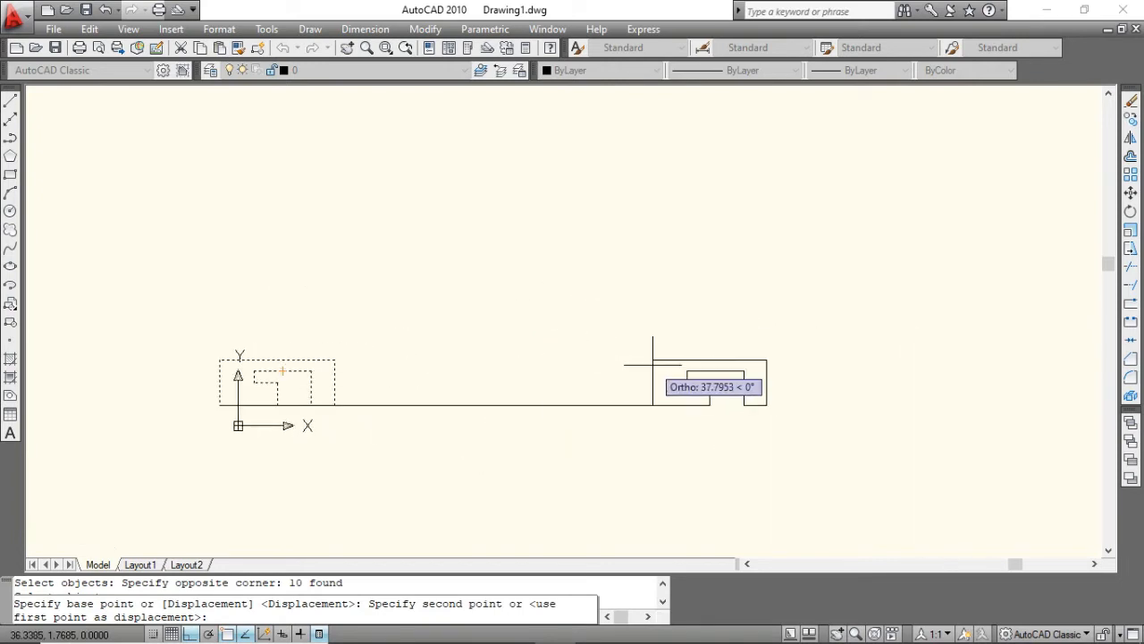
left_click(653, 364)
Step: With Ortho mode off, draw a second outline's first bottom edge by absolute coordinates from 0,0 to 5,0
scroll(379, 417, "up", 3)
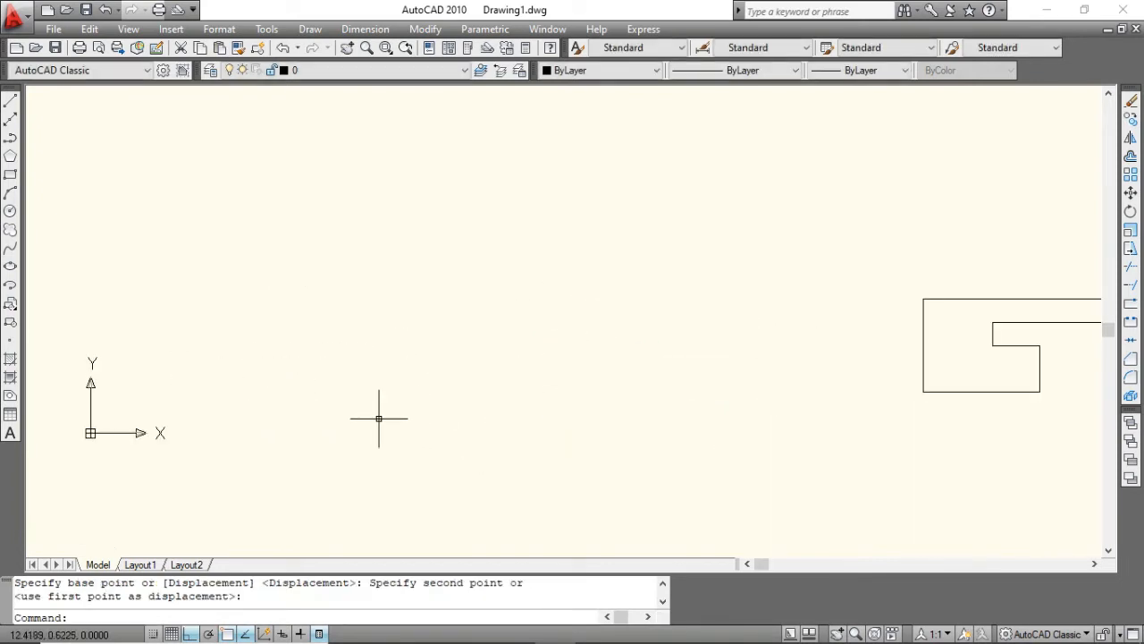
mouse_move(388, 414)
middle_mouse_down()
mouse_move(519, 432)
mouse_move(540, 423)
middle_mouse_up()
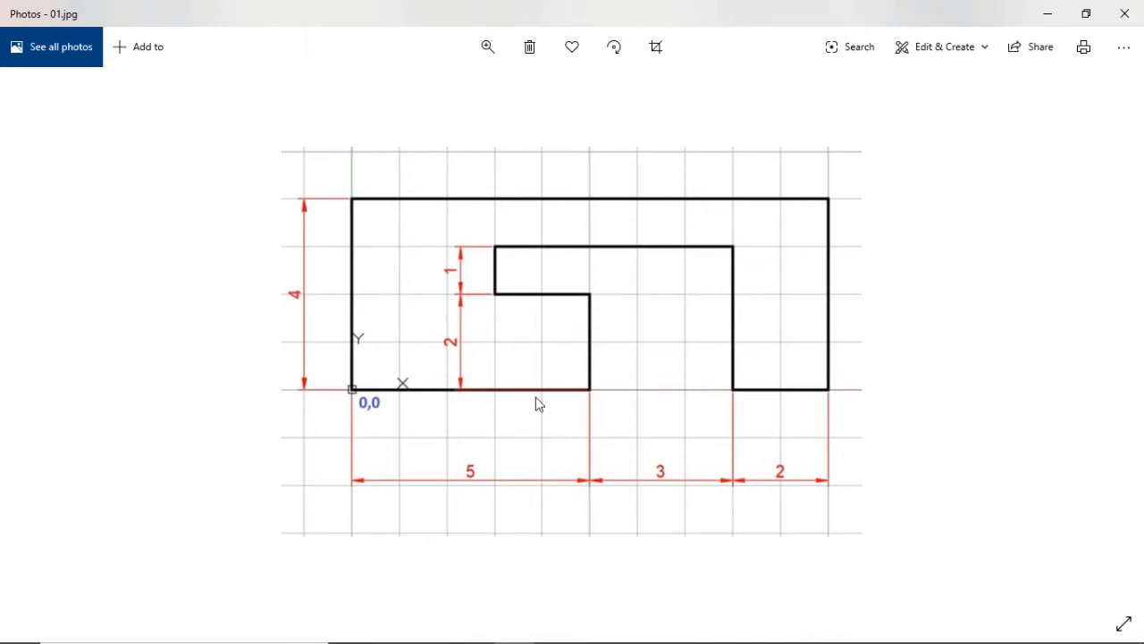
key("alt+Tab")
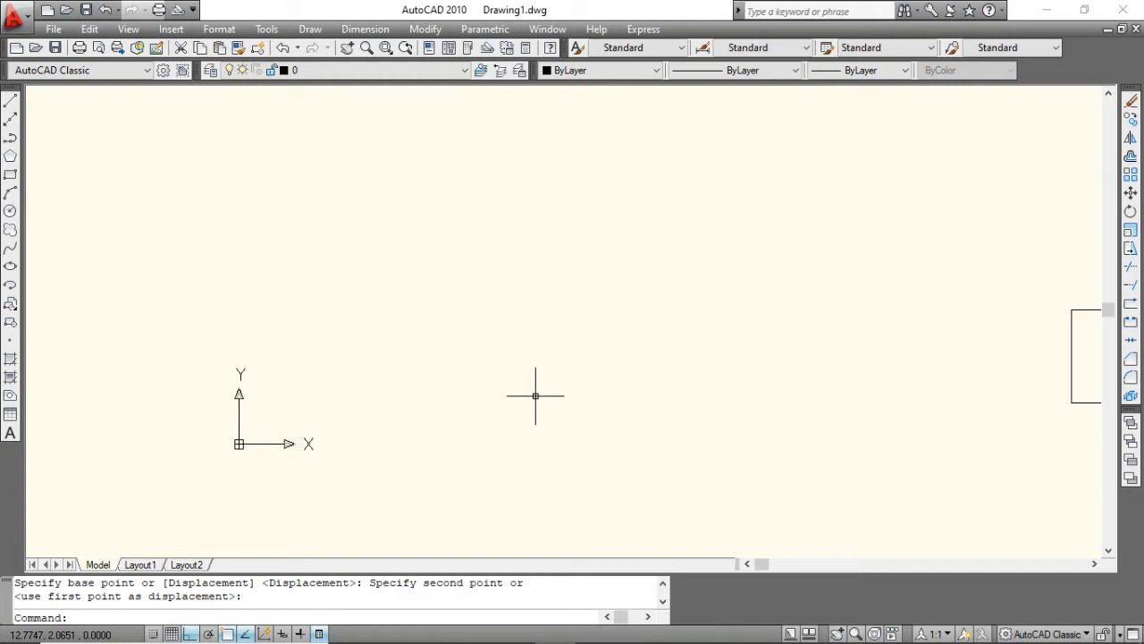
type("L")
key("Return")
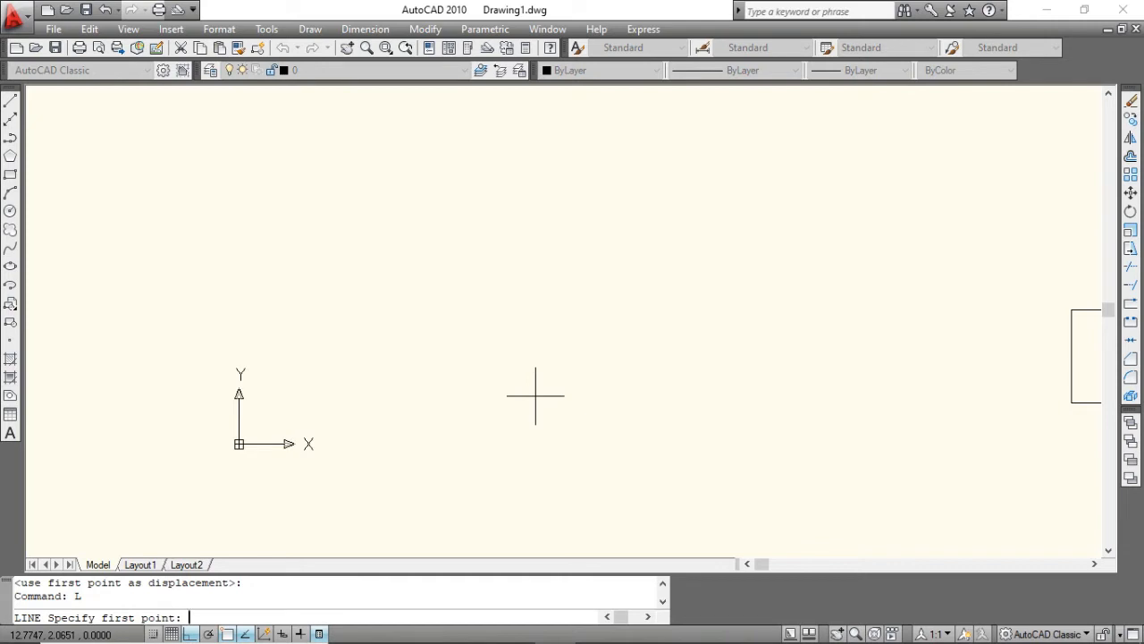
type("0,0")
key("Return")
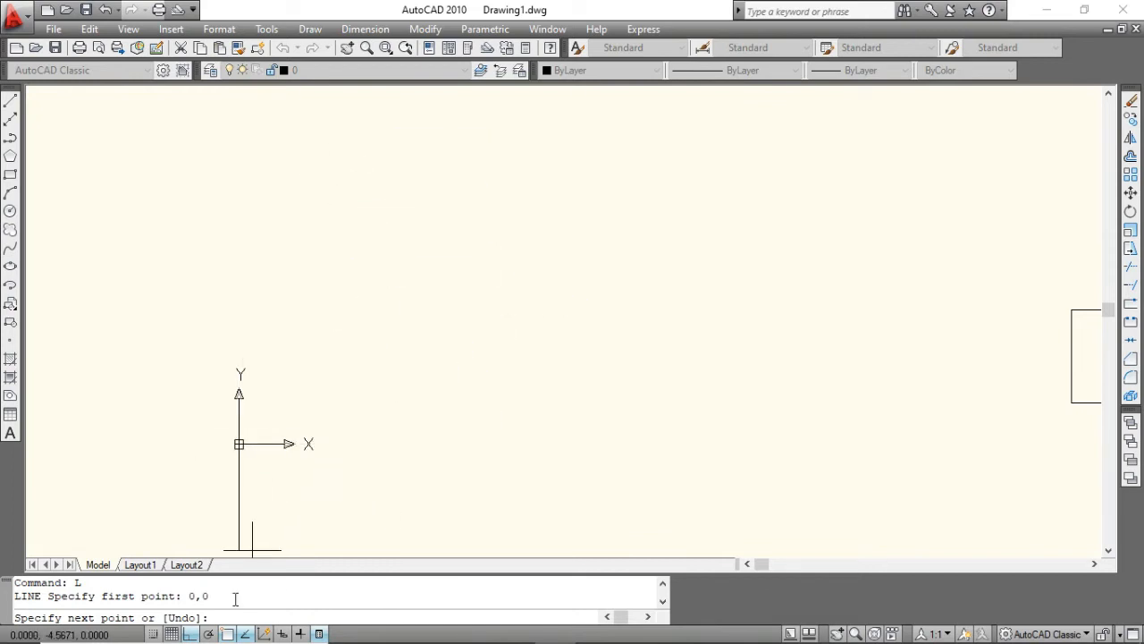
left_click(190, 634)
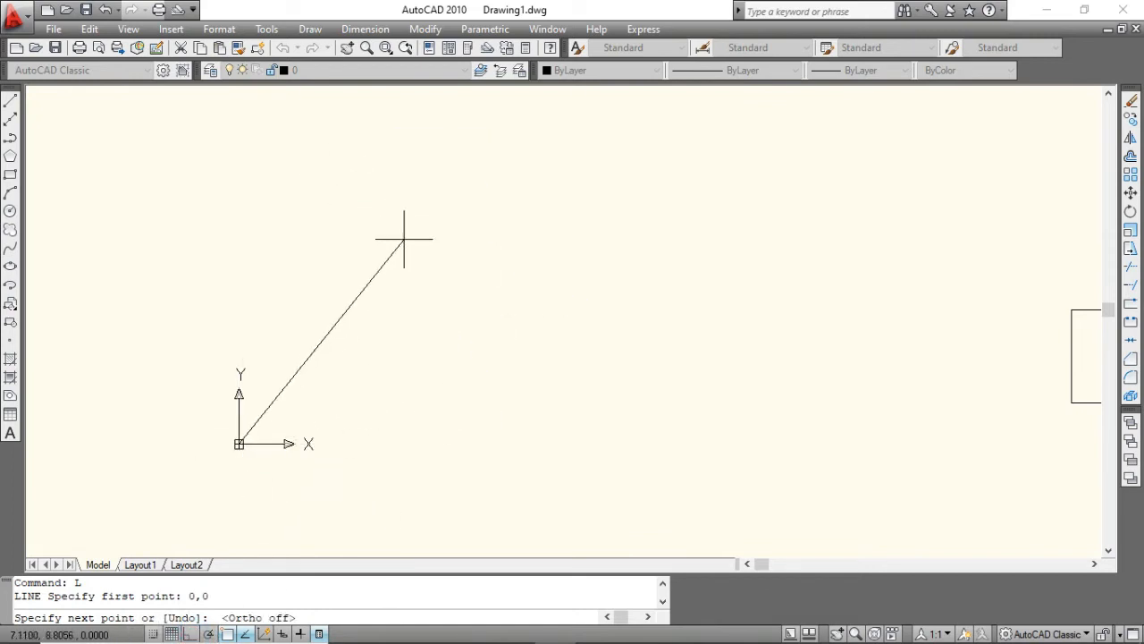
key("alt+Tab")
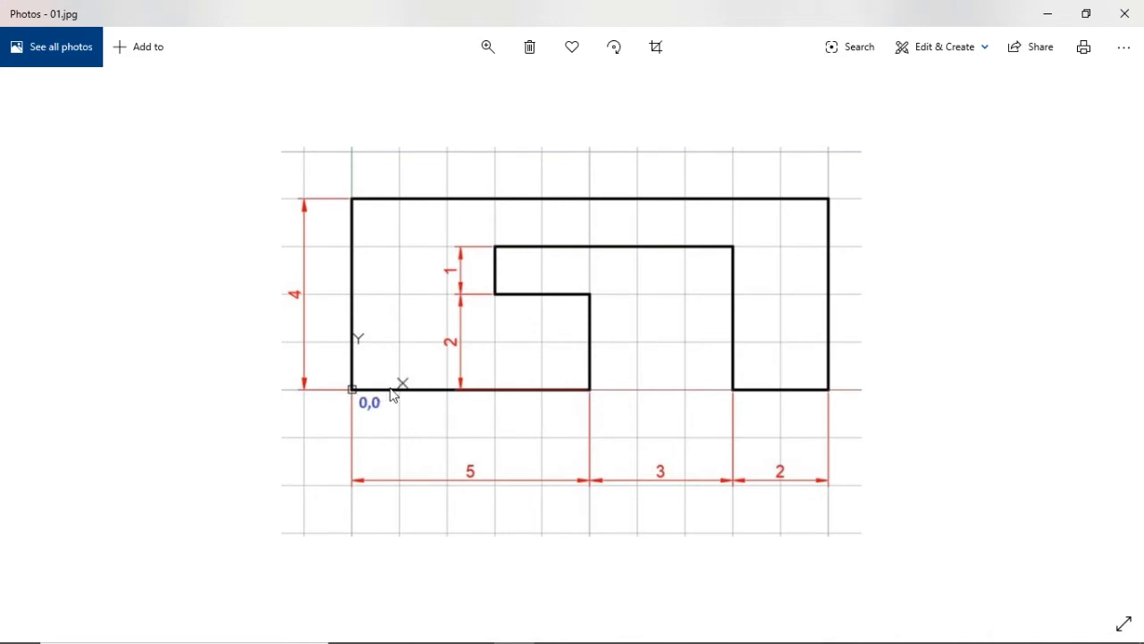
key("alt+Tab")
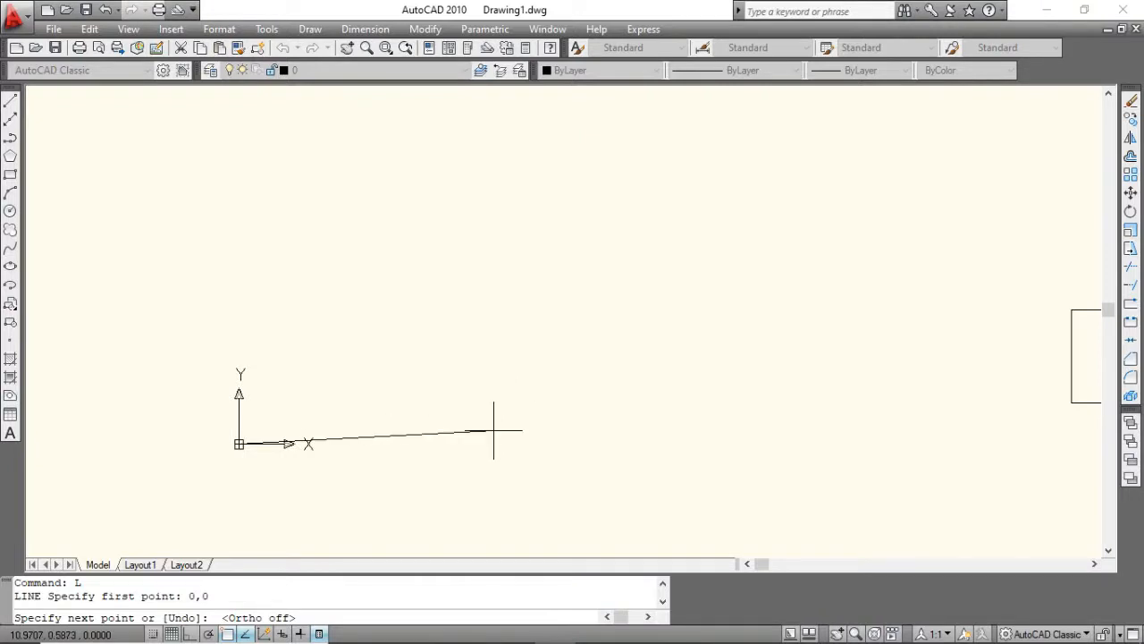
type("5,")
type("0")
key("Return")
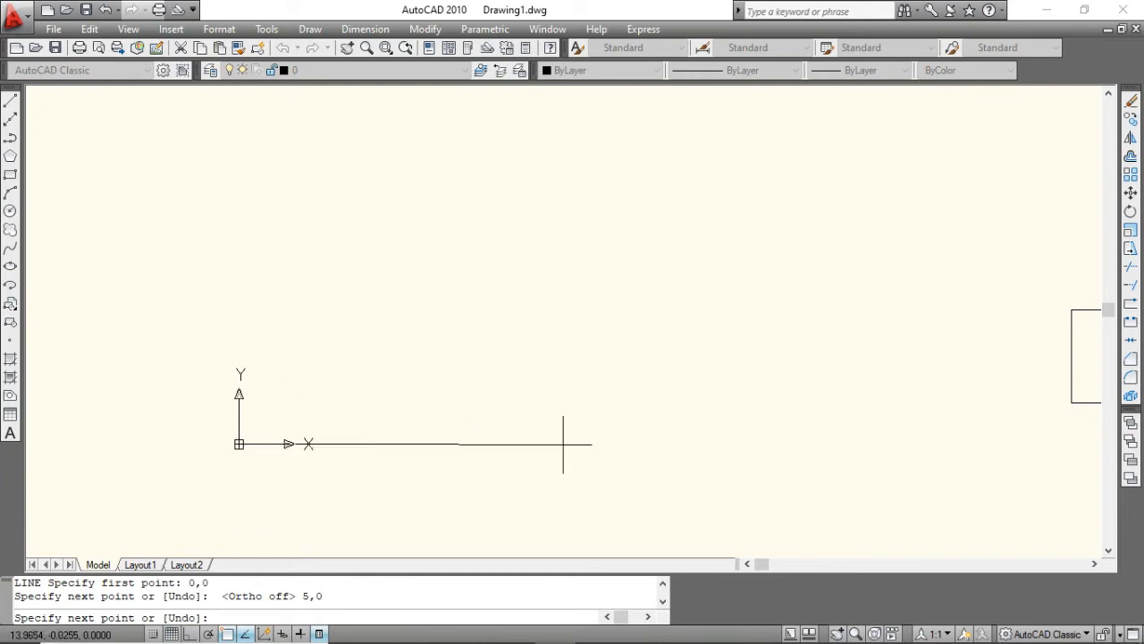
Step: Check the next corner in the reference image and continue the line vertically to absolute coordinate 5,2
key("alt+Tab")
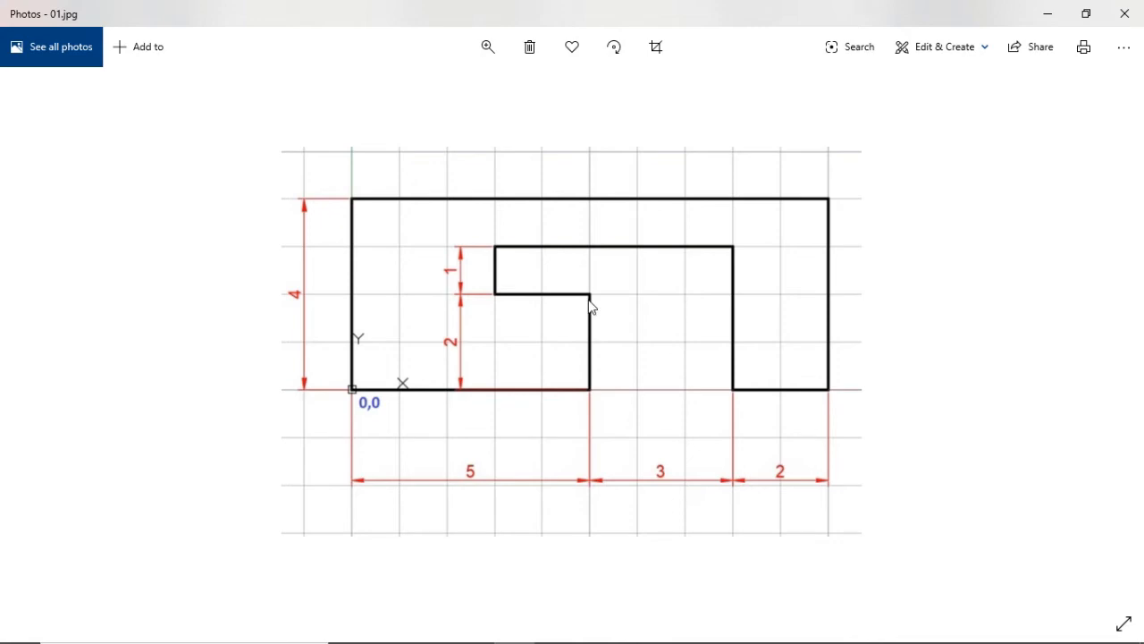
key("alt+Tab")
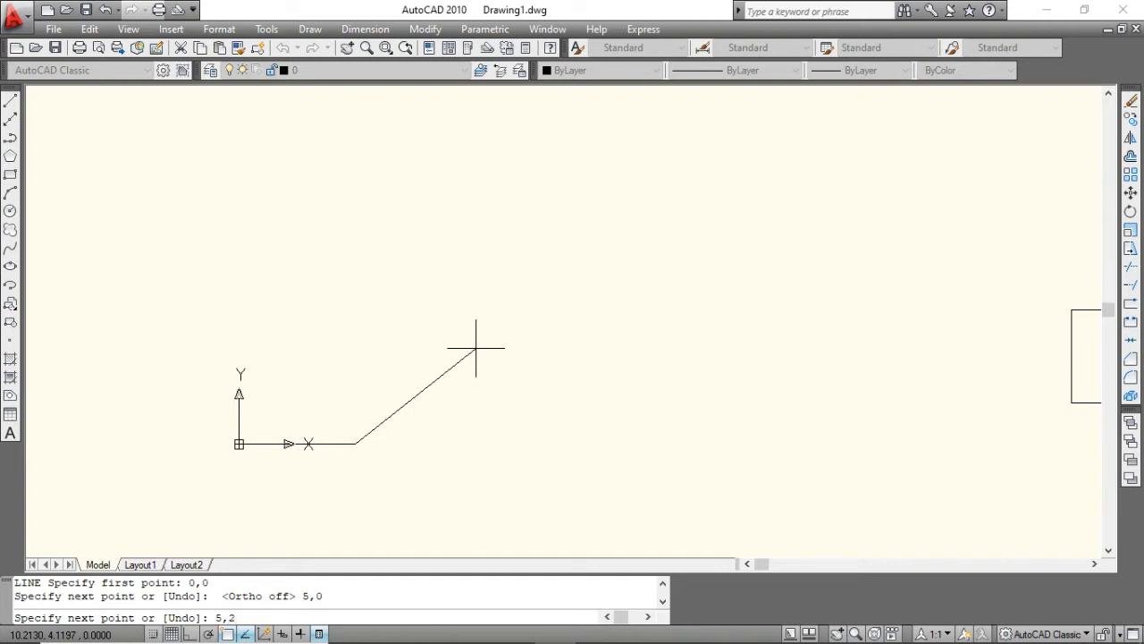
key("Return")
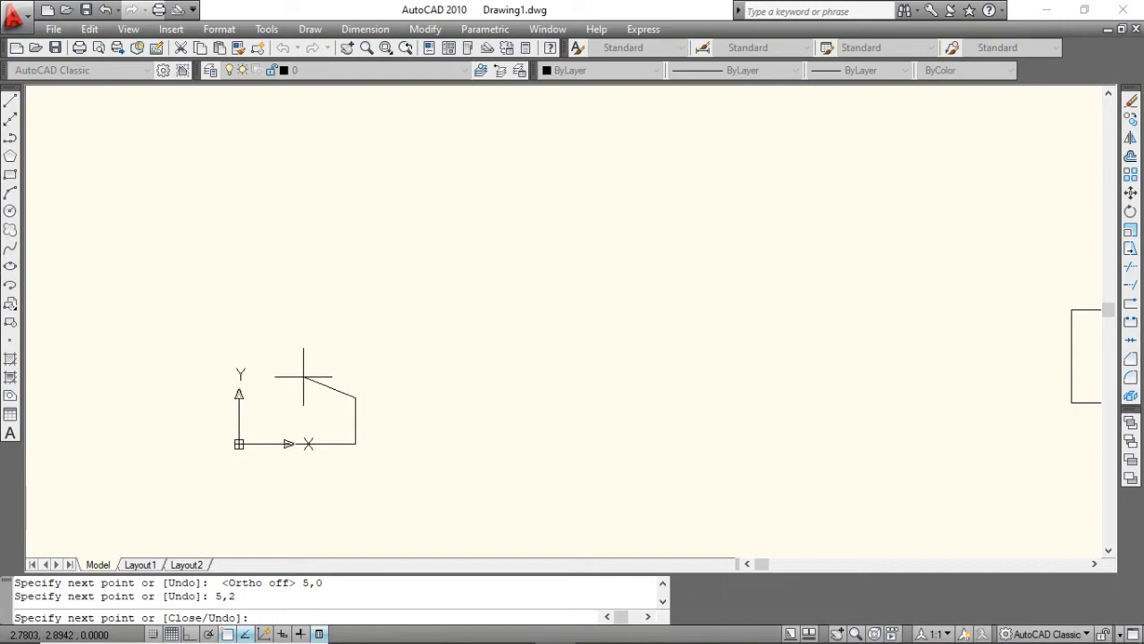
Step: Continue the line through absolute coordinates 3,2 and 3,3 to form the inner notch, checking each corner in the reference image
key("alt+Tab")
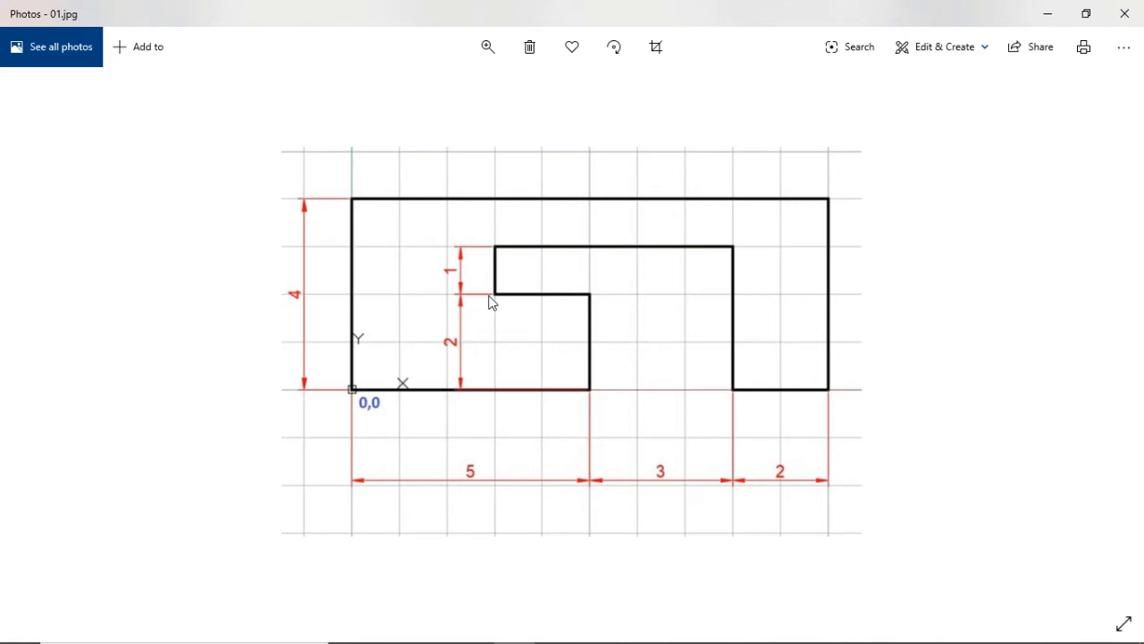
key("alt+Tab")
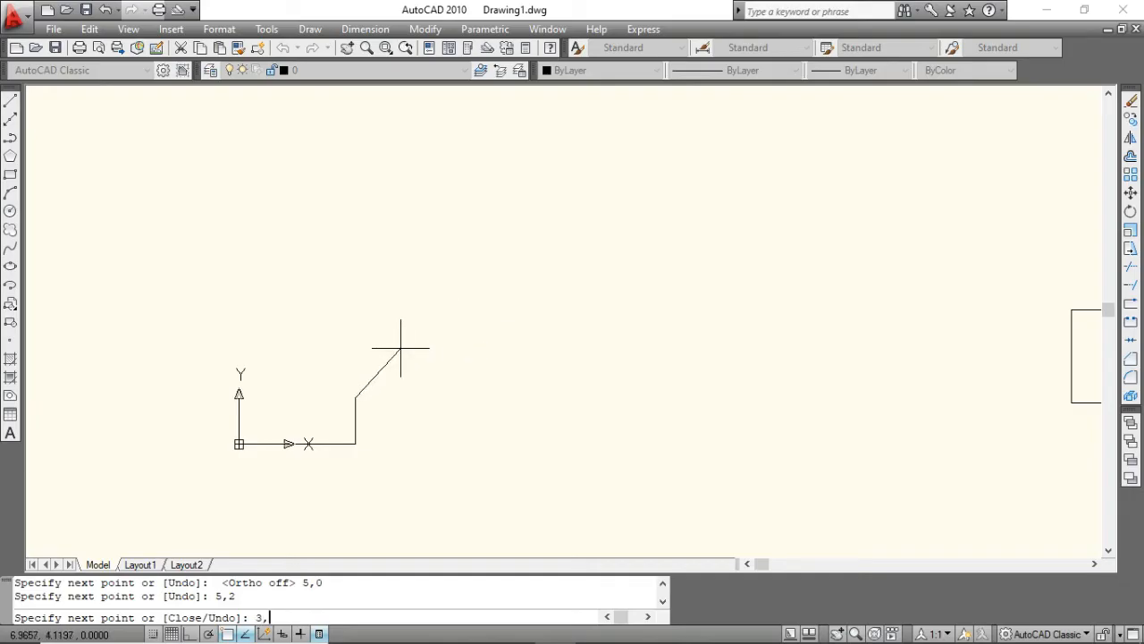
type("3,2")
key("Return")
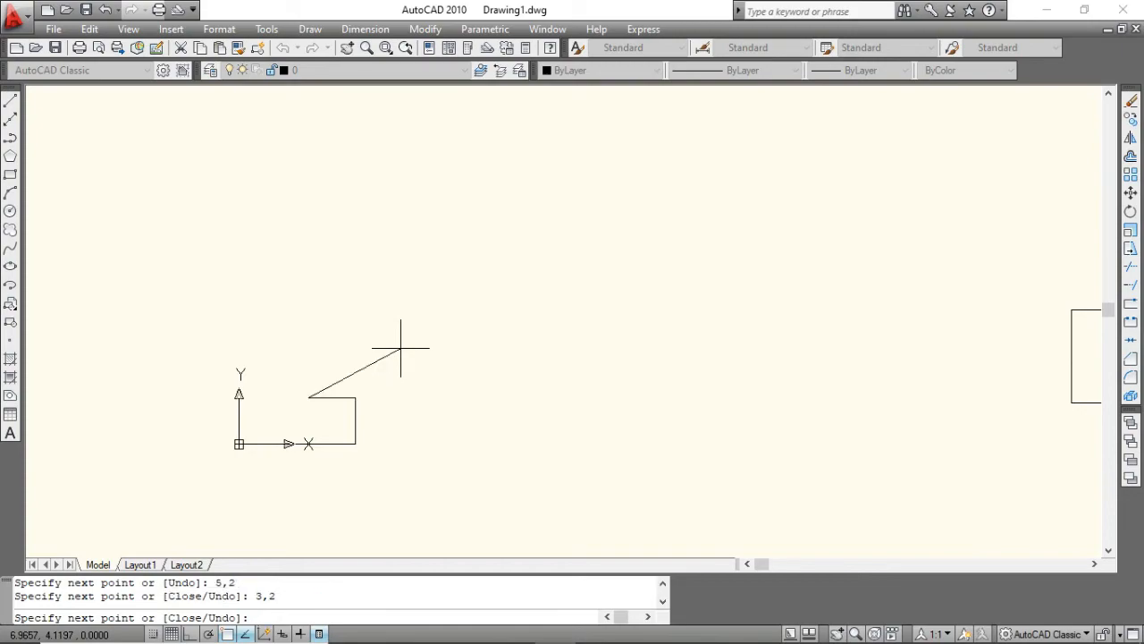
key("alt+Tab")
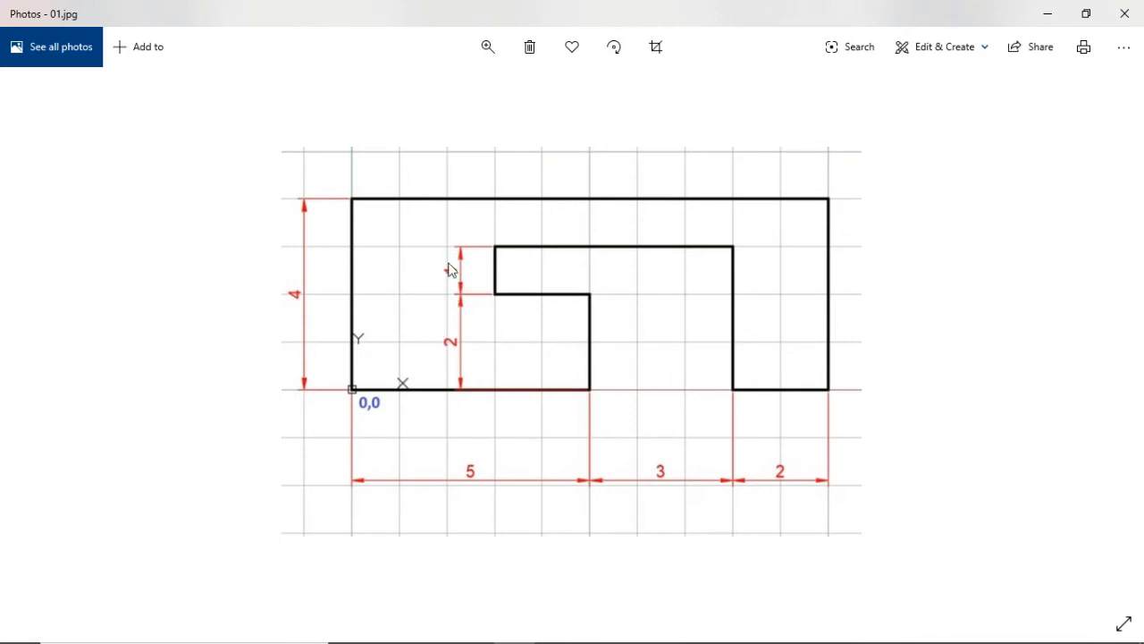
key("alt+Tab")
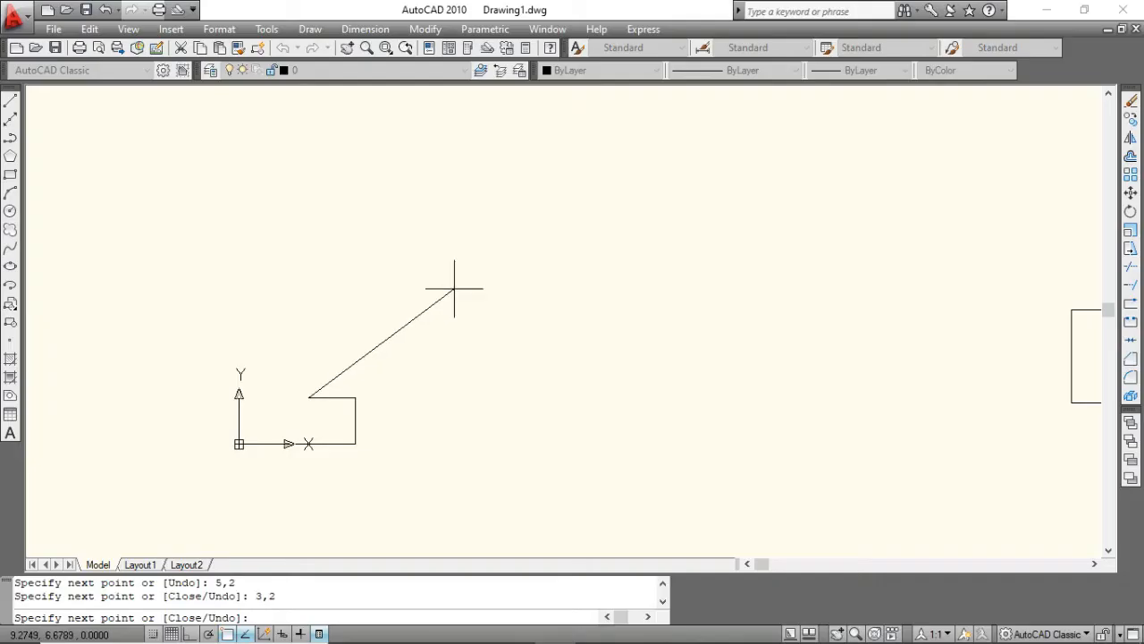
type("3,3")
key("Return")
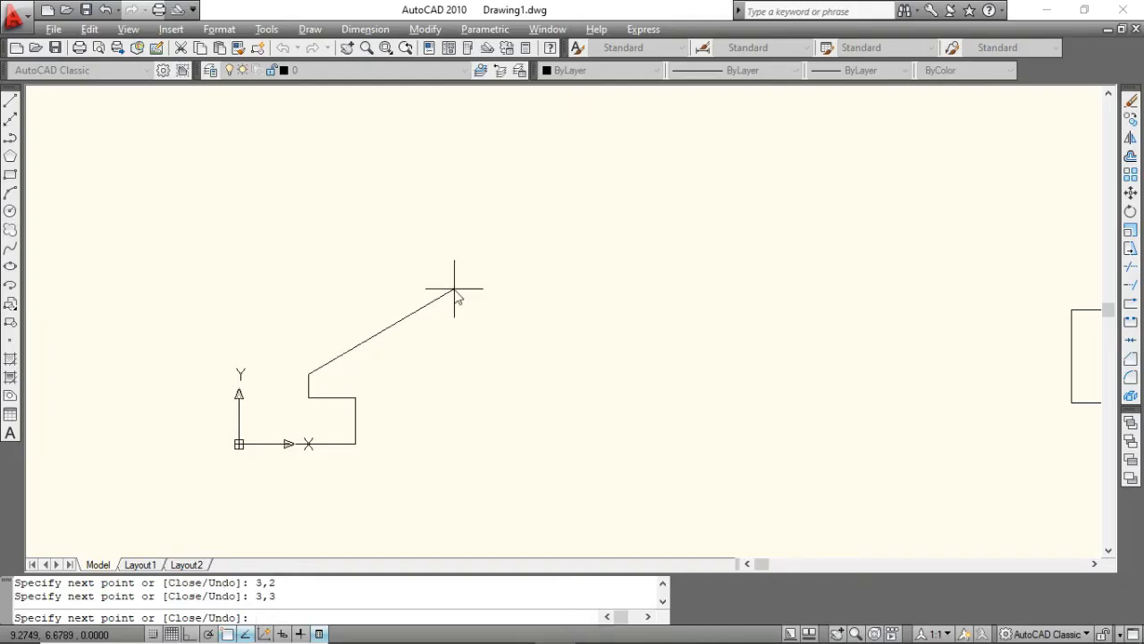
Step: Check the reference image and draw the inner horizontal edge to absolute coordinate 8,3, followed by the vertical edge down to 8,0
key("alt+Tab")
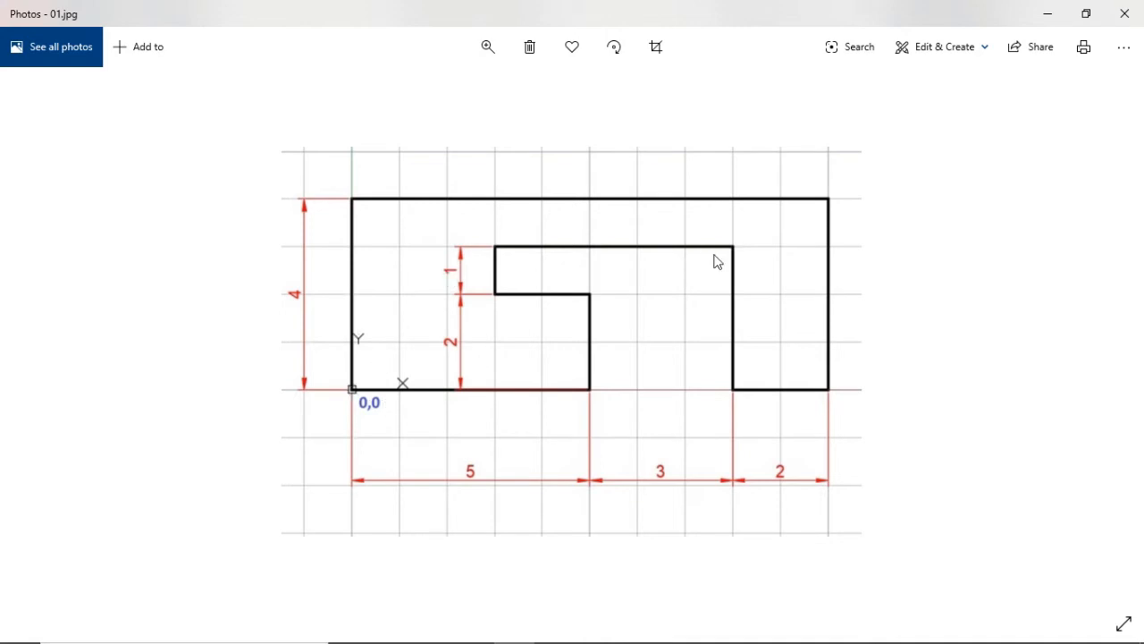
key("alt+Tab")
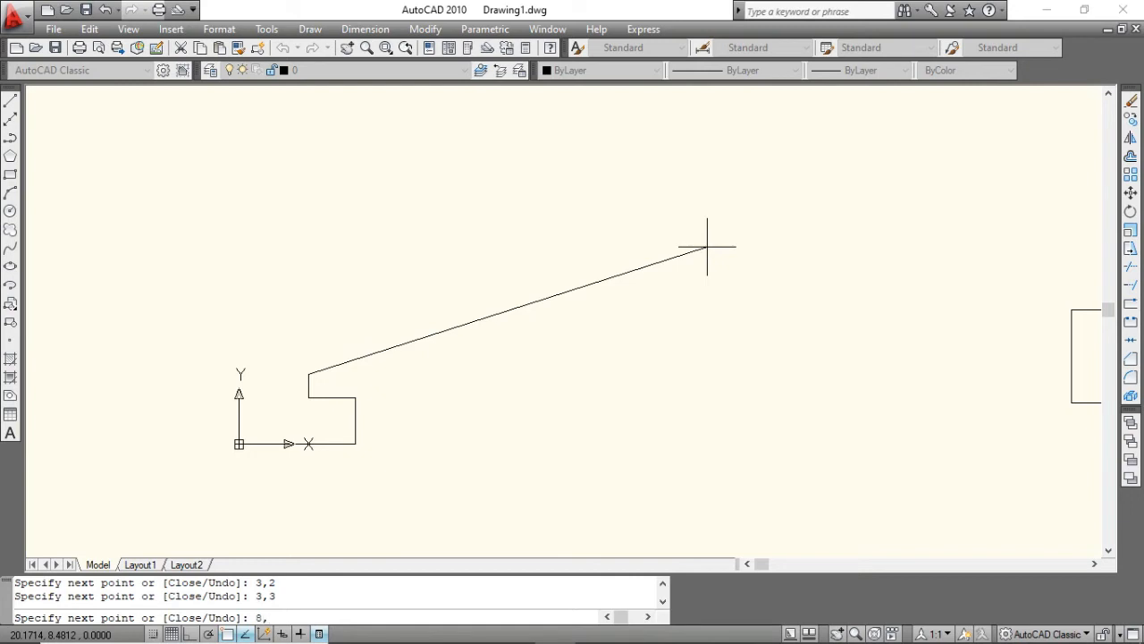
key("Return")
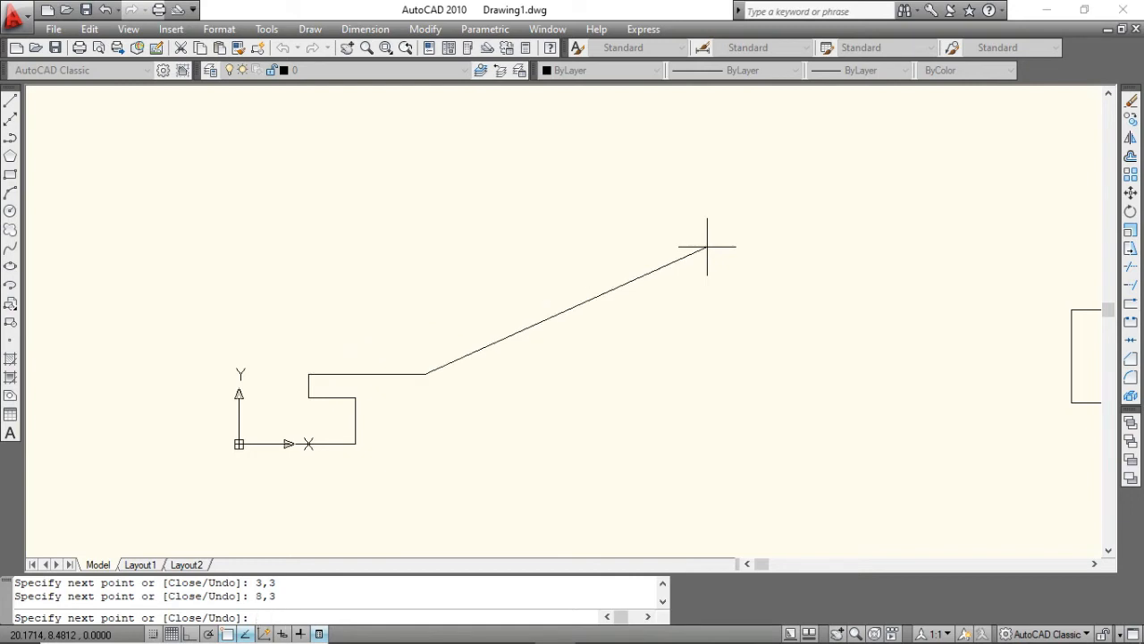
key("alt+Tab")
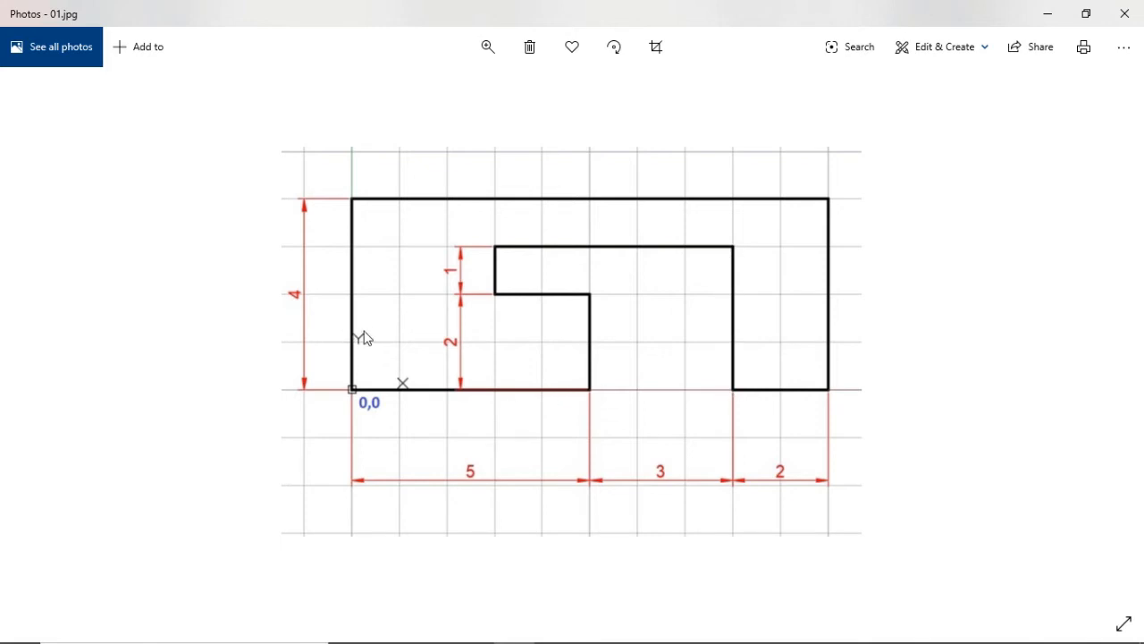
key("alt+Tab")
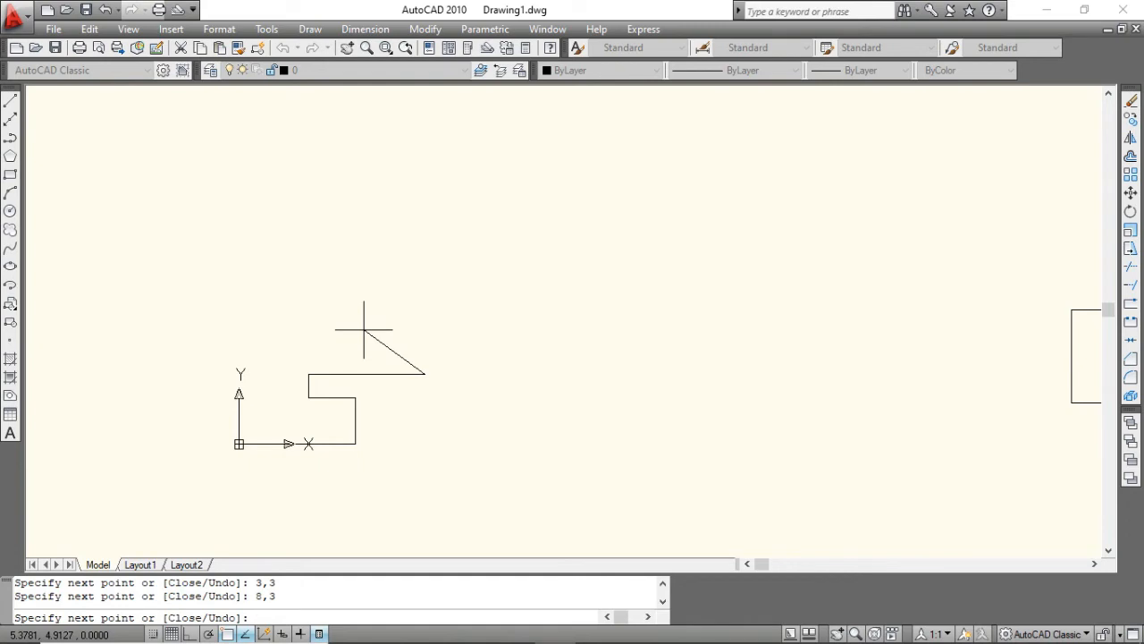
key("Return")
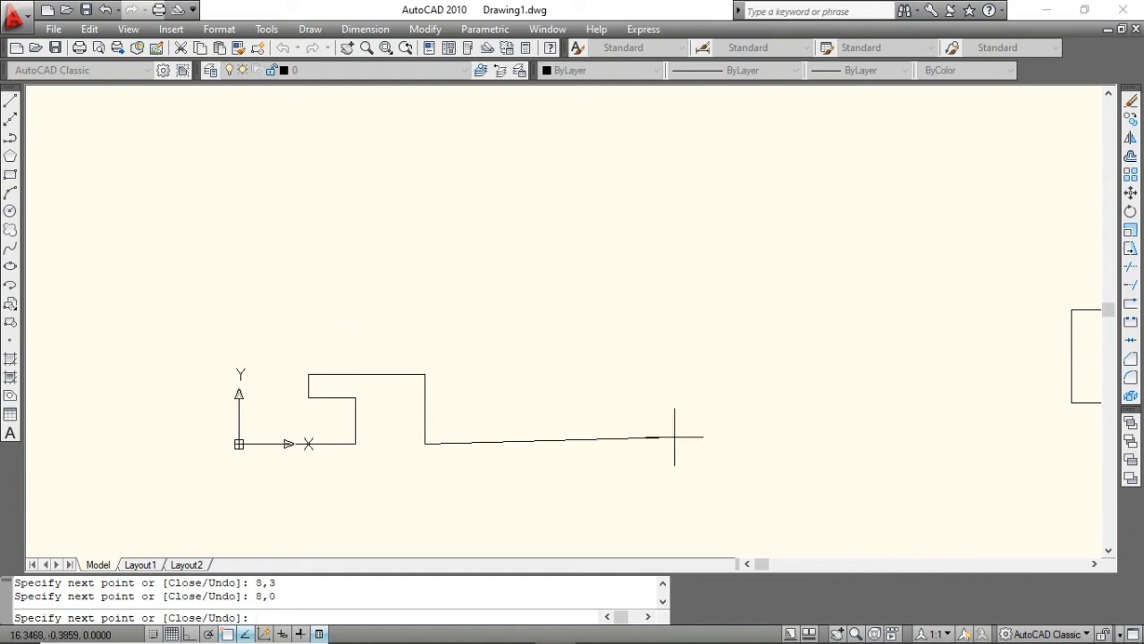
Step: Check the reference image and add the second bottom edge to absolute coordinate 10,0 and the outer vertical edge up to 10,4
key("alt+Tab")
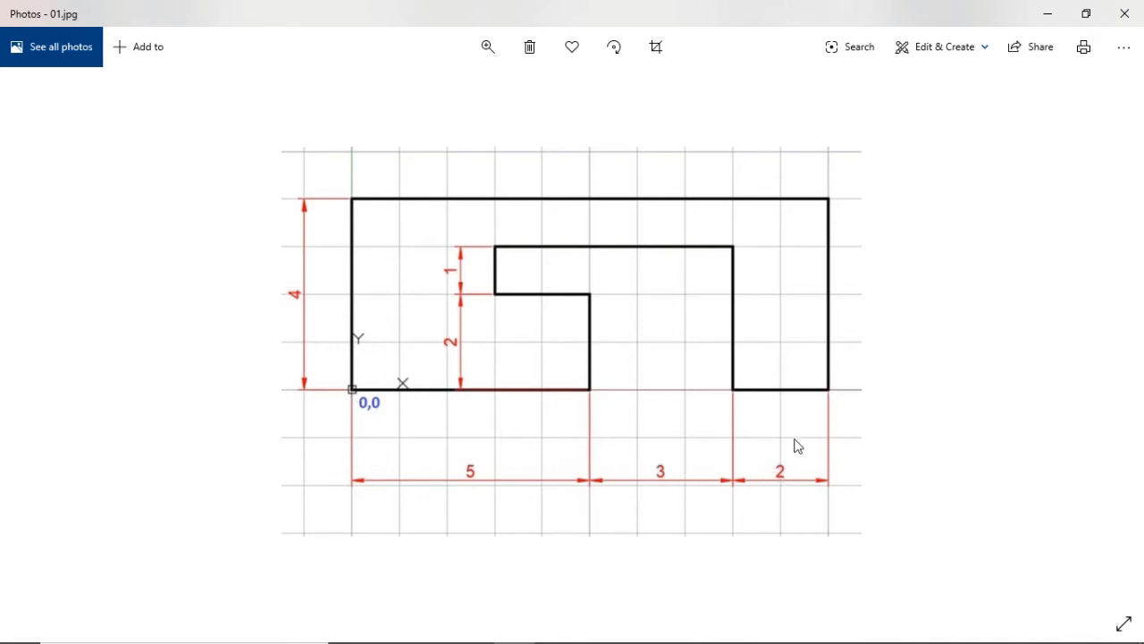
key("alt+Tab")
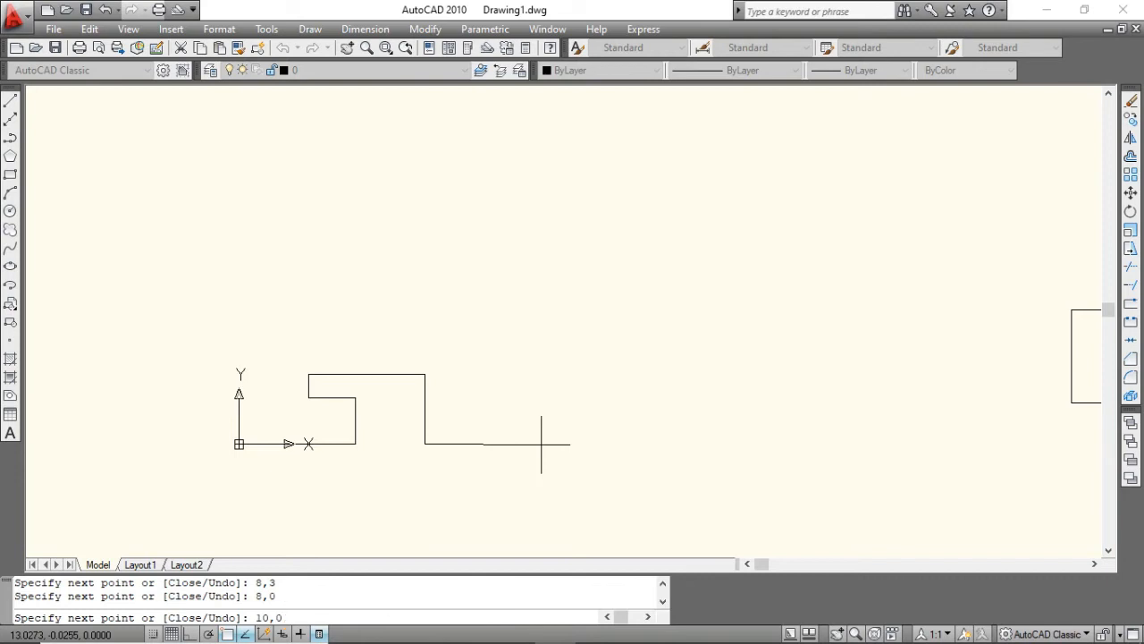
key("Return")
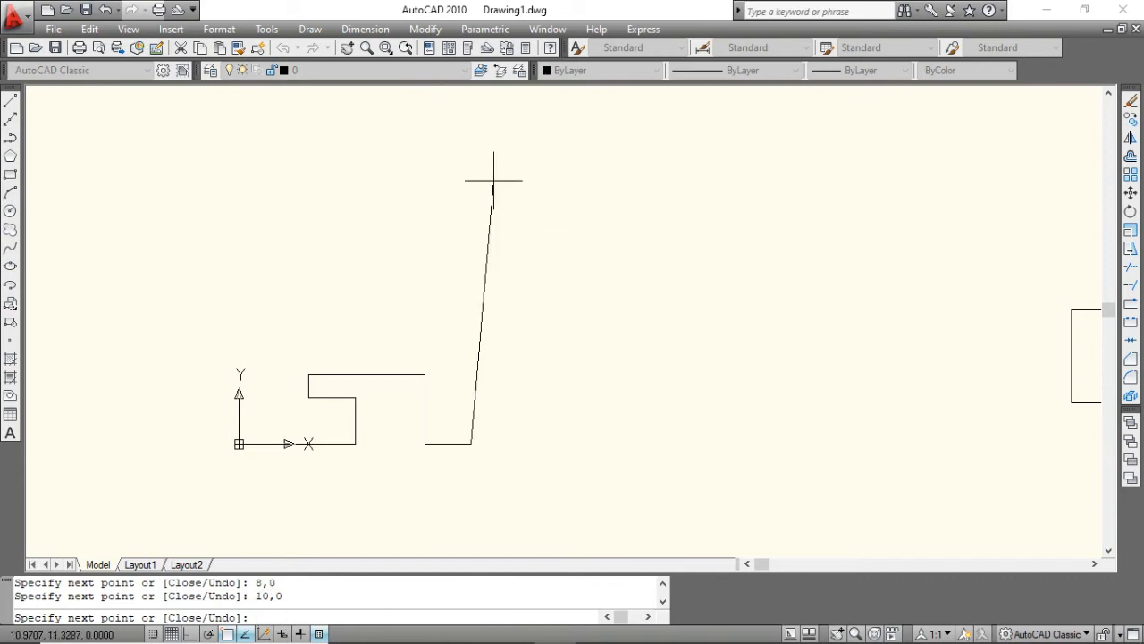
key("alt+Tab")
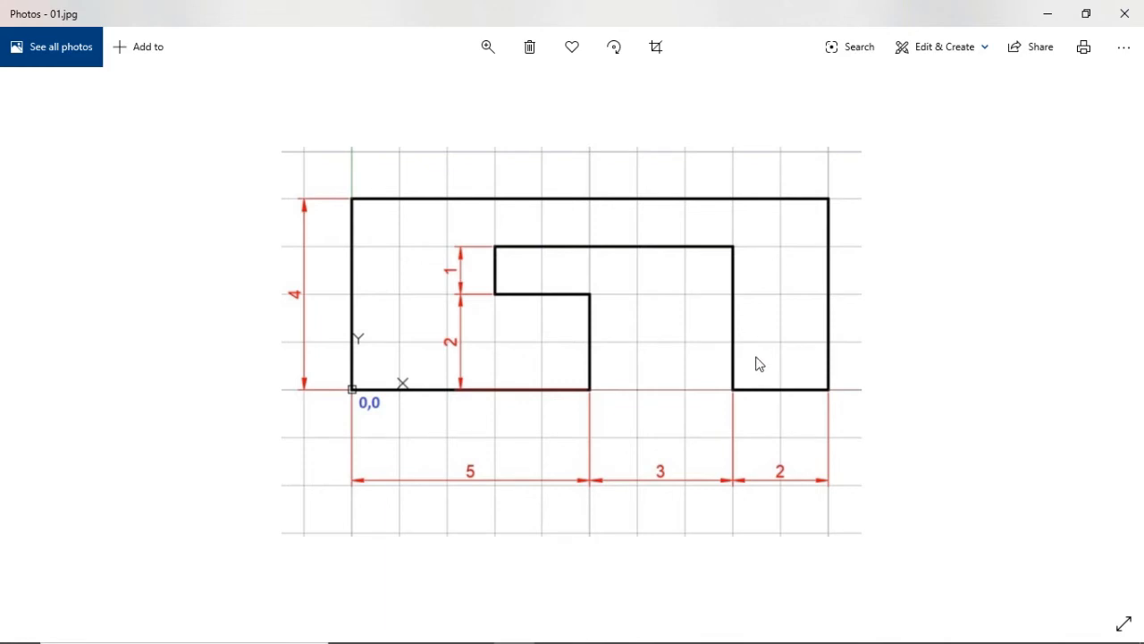
key("alt+Tab")
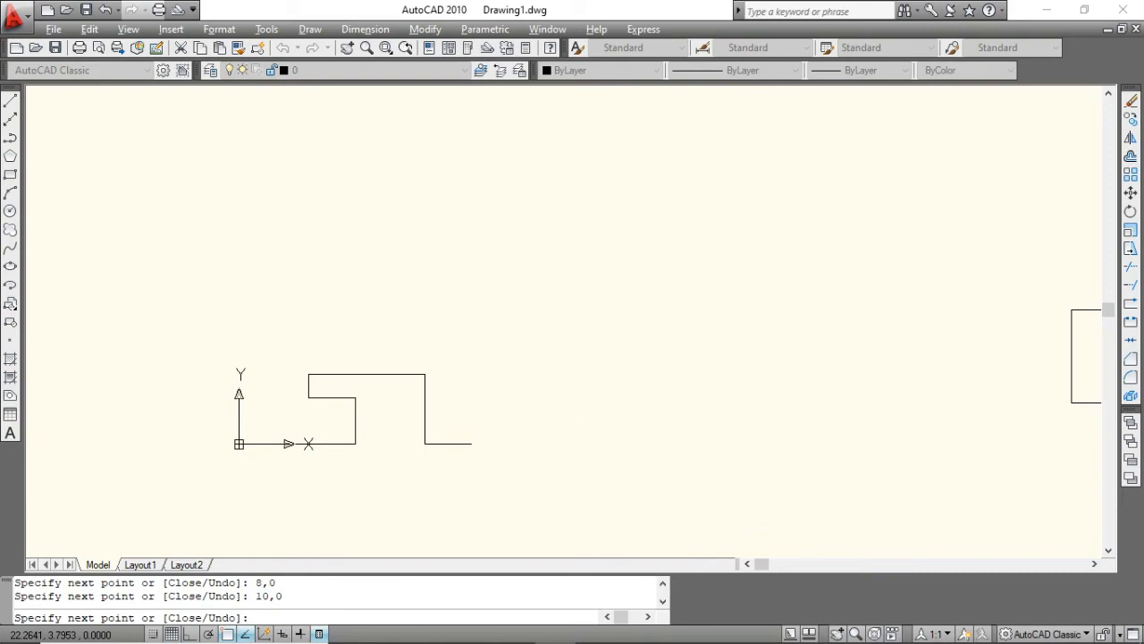
key("alt+Tab")
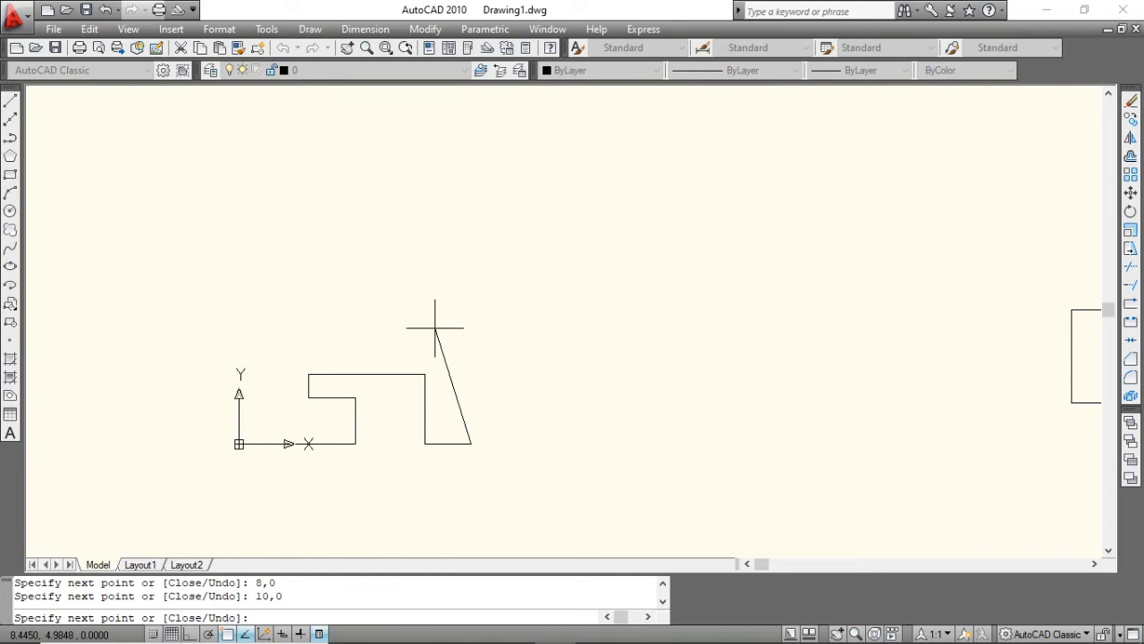
type("0,4")
key("Return")
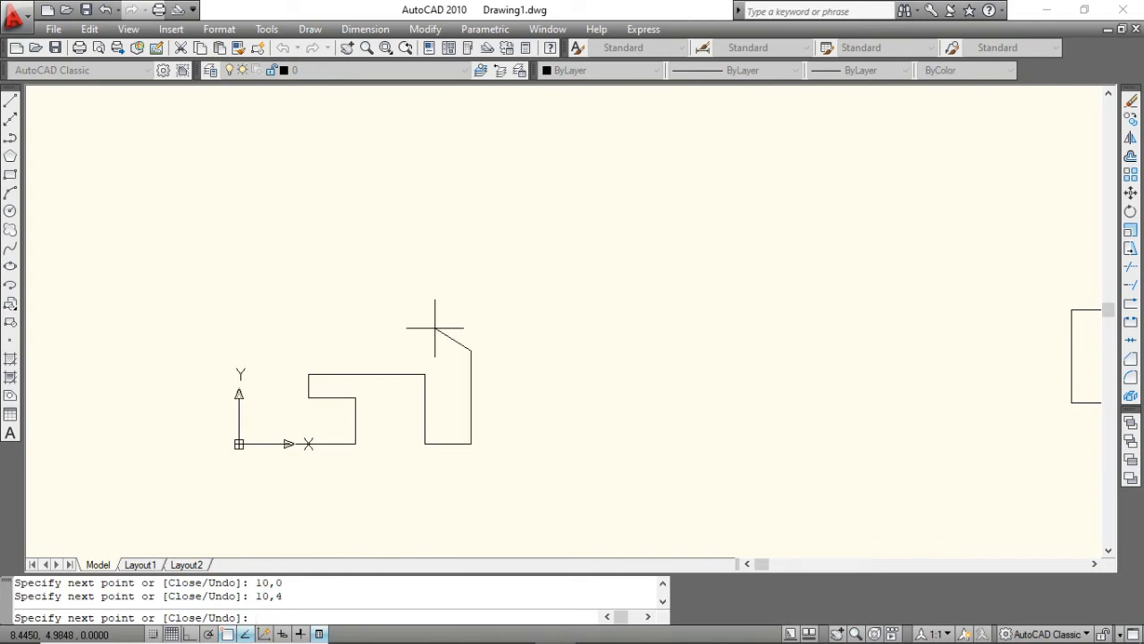
Step: Draw the outline's long upper edge to absolute coordinate 0,4 after checking that corner in the reference image
middle_click_drag(414, 327, 743, 316)
scroll(688, 340, "up", 5)
mouse_move(683, 340)
middle_mouse_down()
mouse_move(637, 220)
mouse_move(643, 199)
middle_mouse_up()
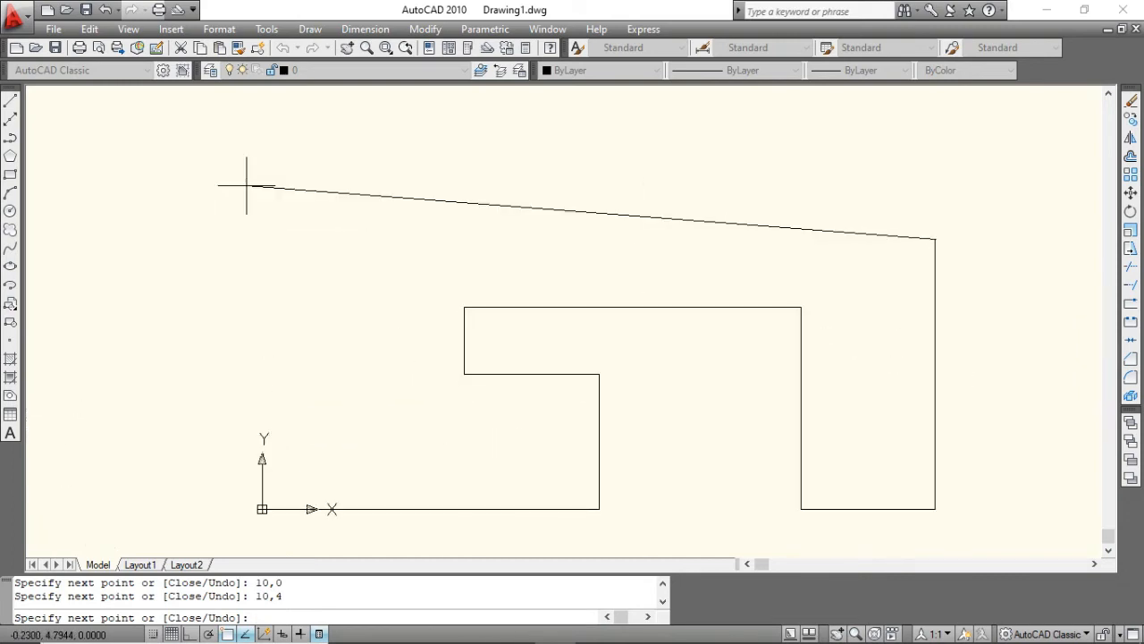
key("alt+Tab")
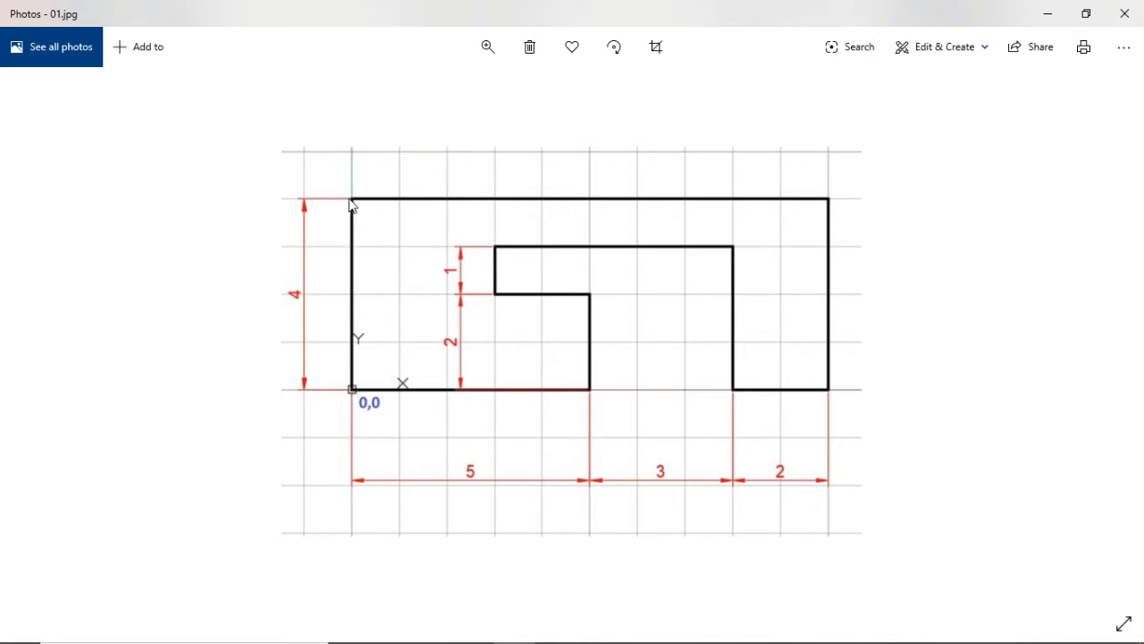
key("alt+Tab")
type("0,4")
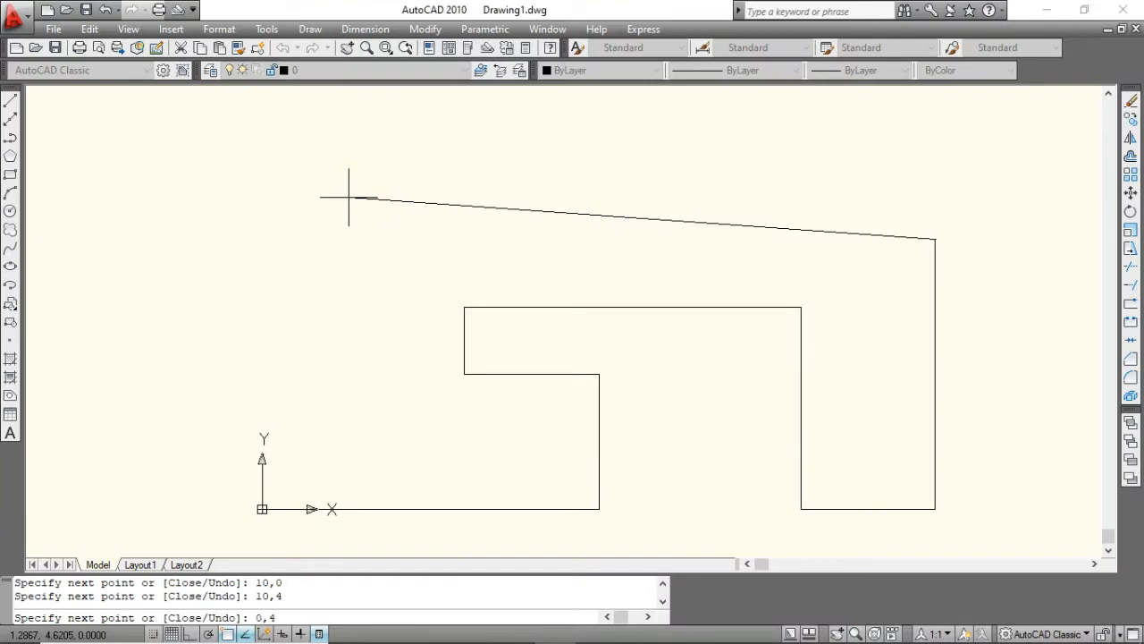
key("Return")
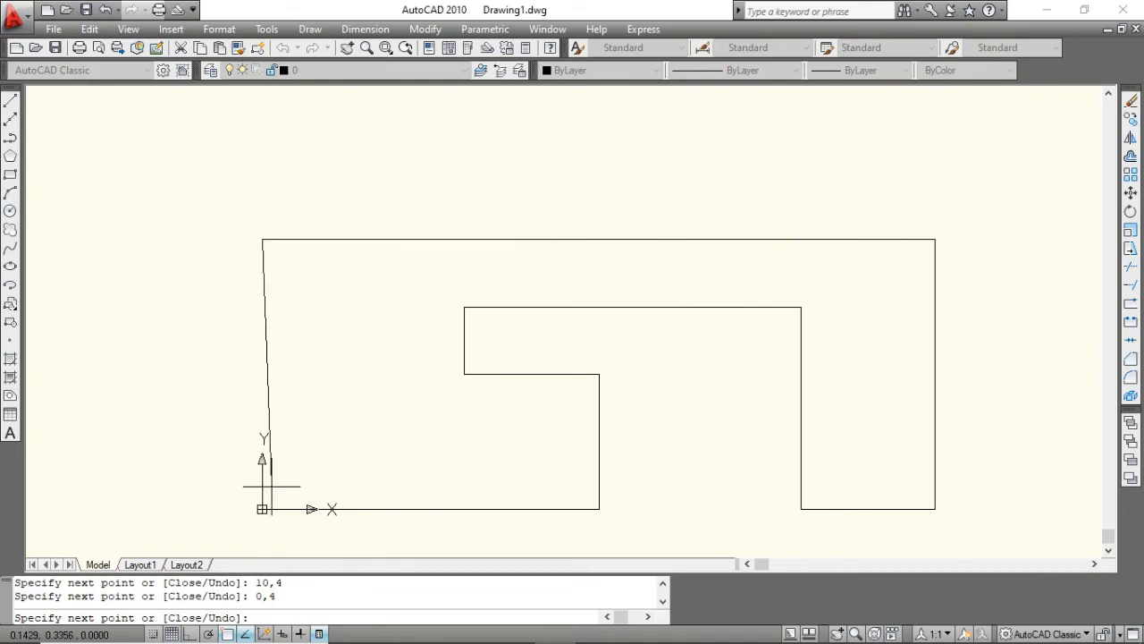
Step: Close the outline by drawing its last vertical edge back to absolute coordinate 0,0, and end the Line command
key("alt+Tab")
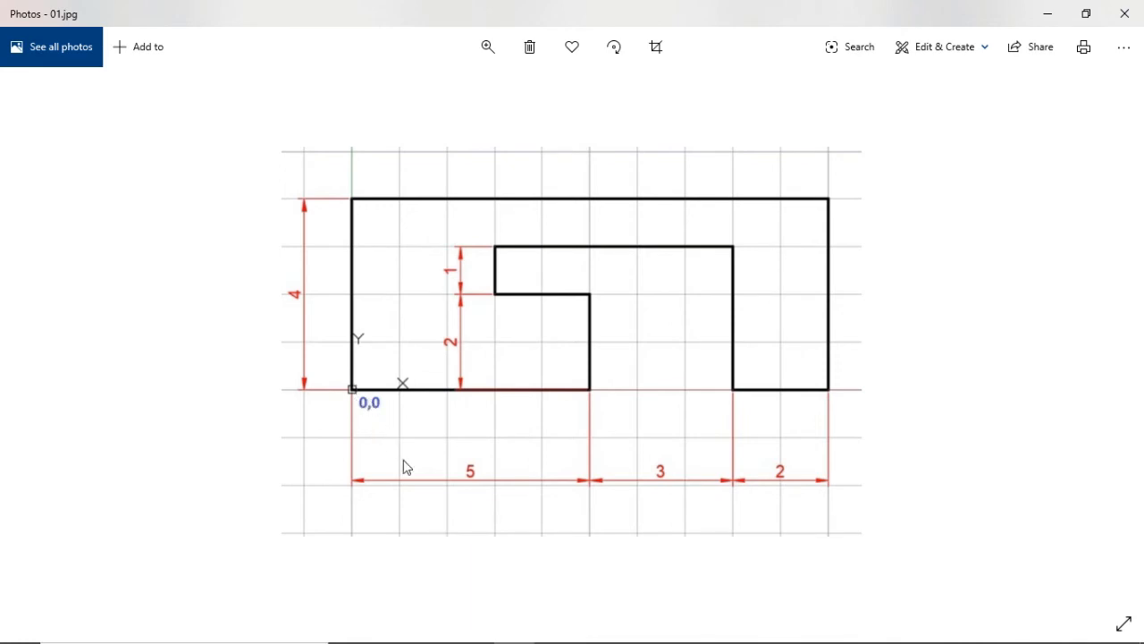
key("alt+Tab")
type("0")
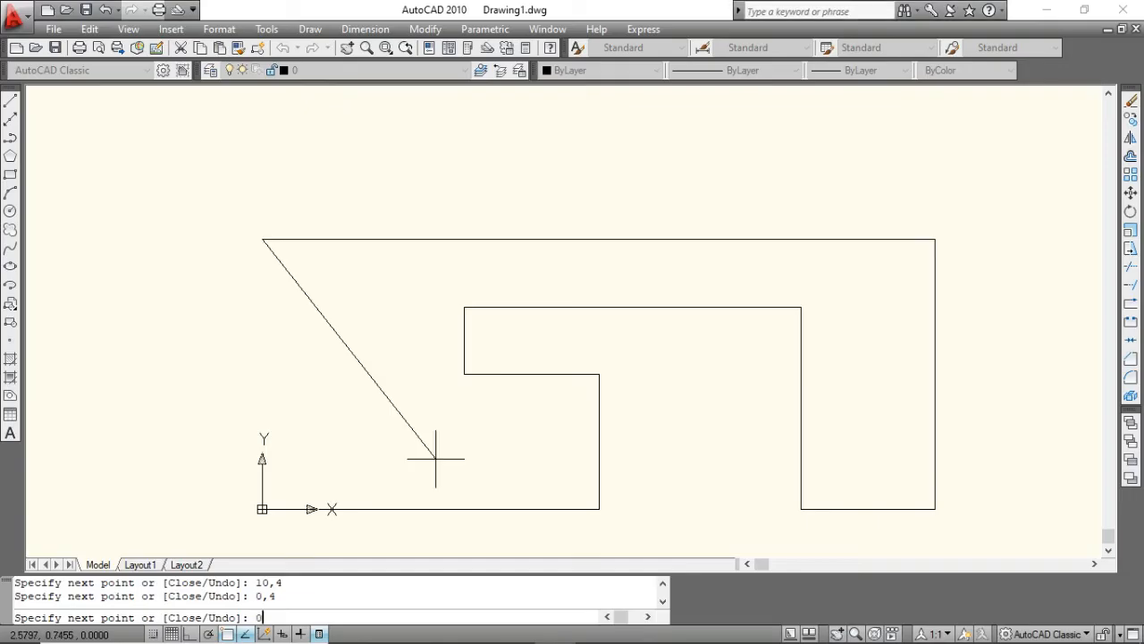
type(",0")
key("Return")
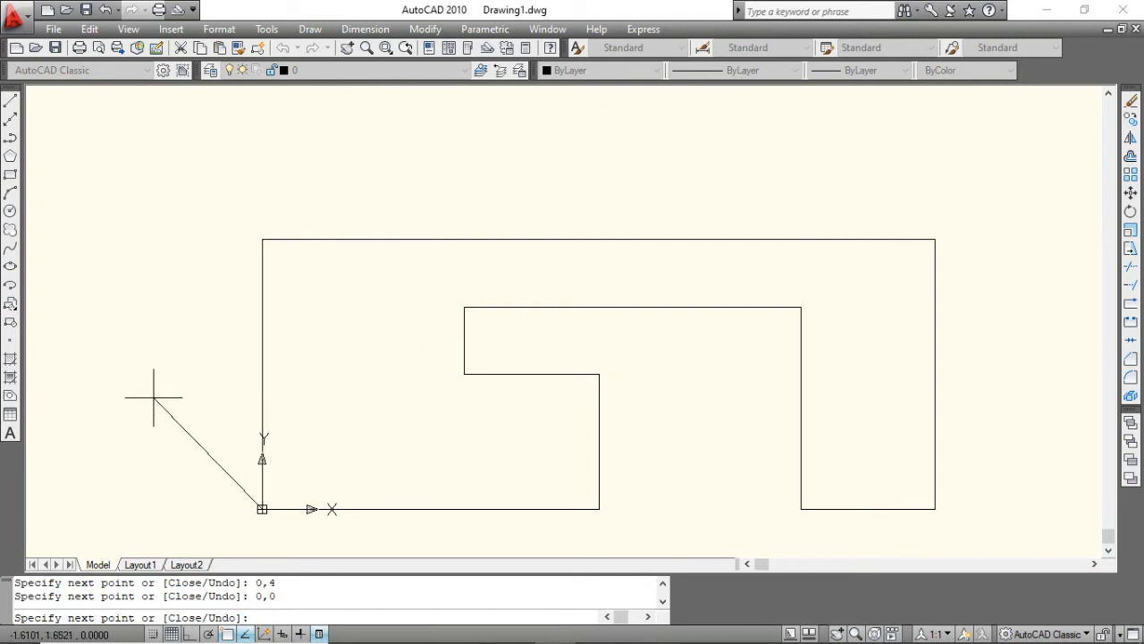
key("Return")
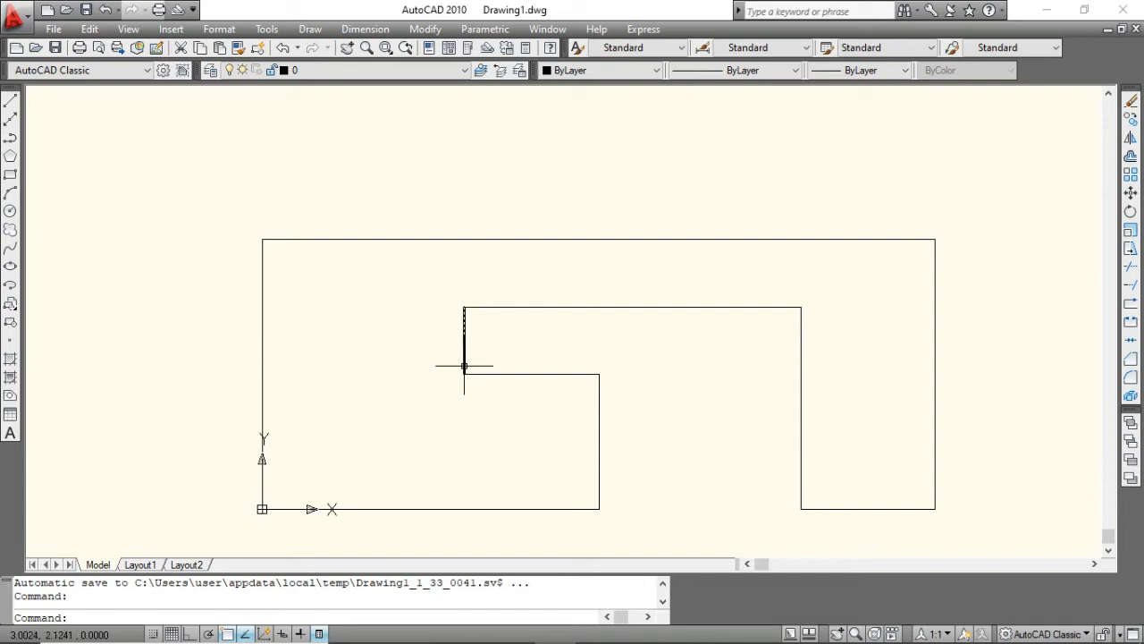
Step: Start a new line in the empty area just above the outline at the origin and turn Ortho mode on
scroll(487, 282, "down", 2)
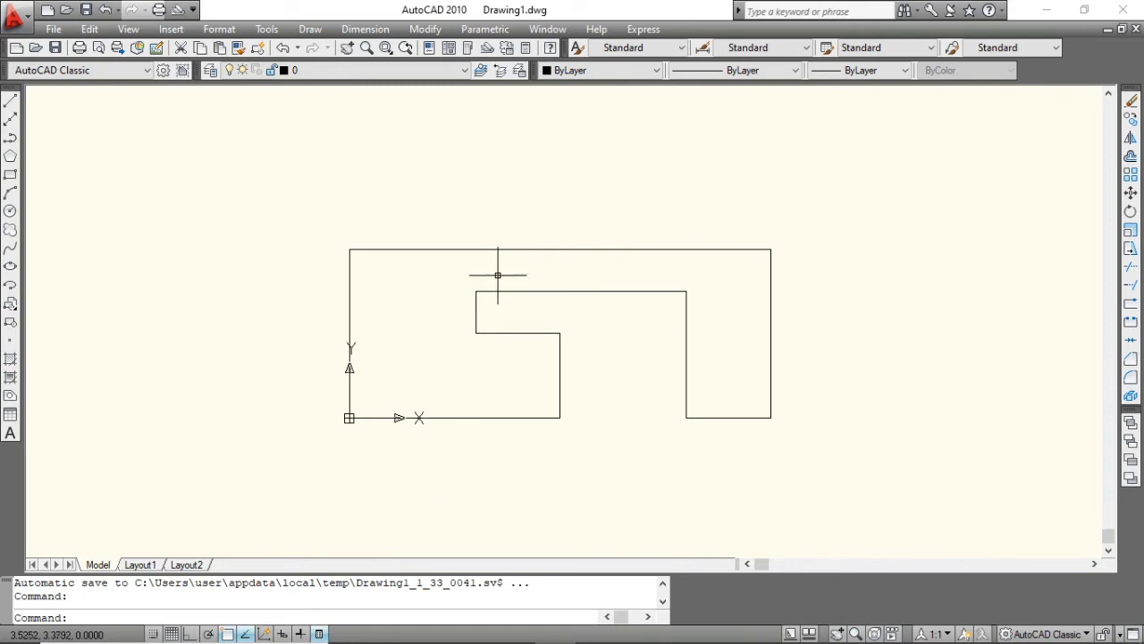
middle_click_drag(515, 259, 267, 354)
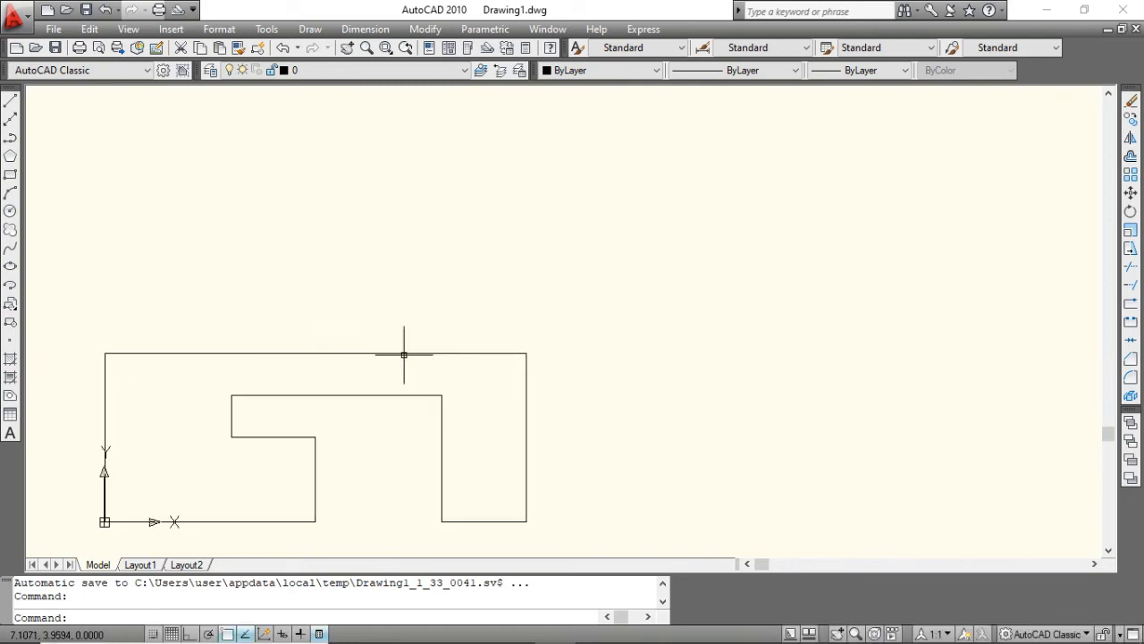
scroll(450, 353, "down", 4)
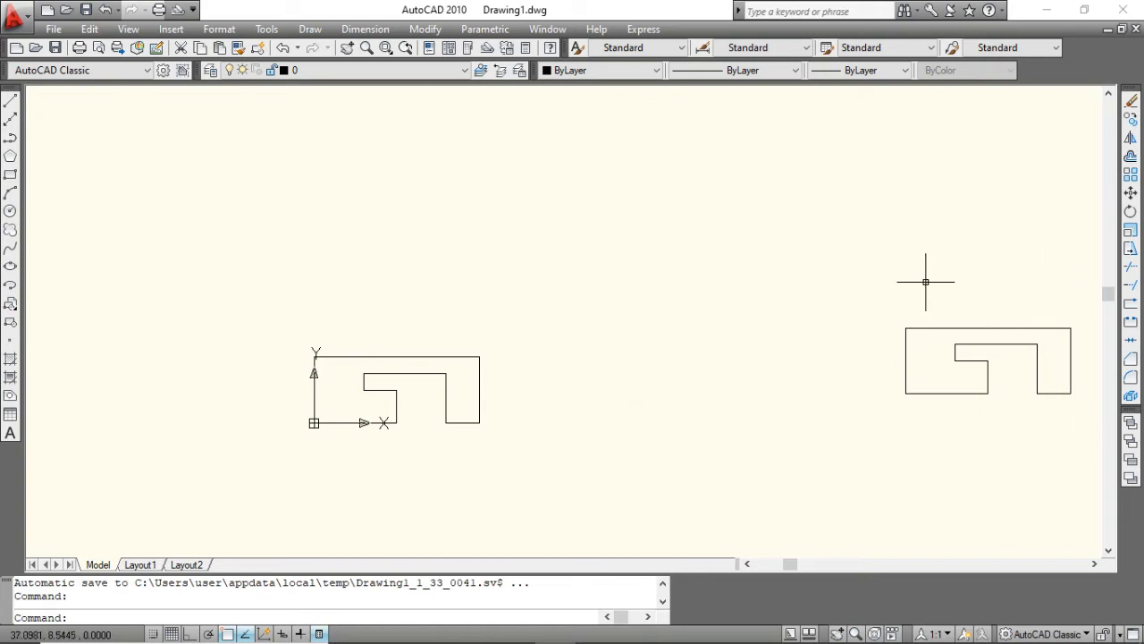
middle_click_drag(628, 338, 668, 402)
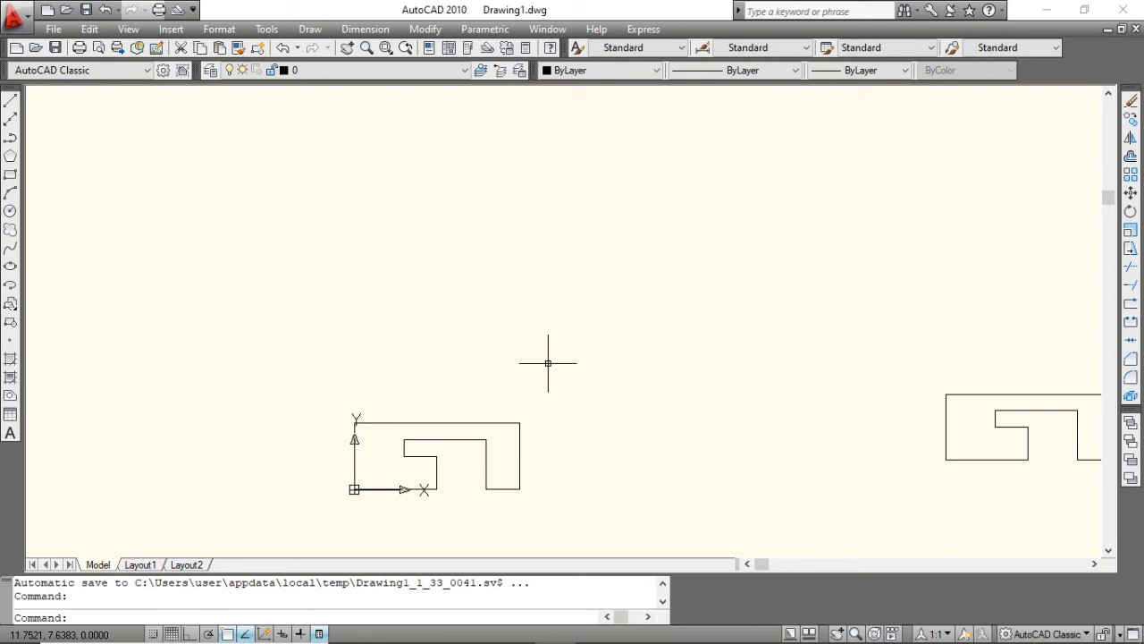
key("Return")
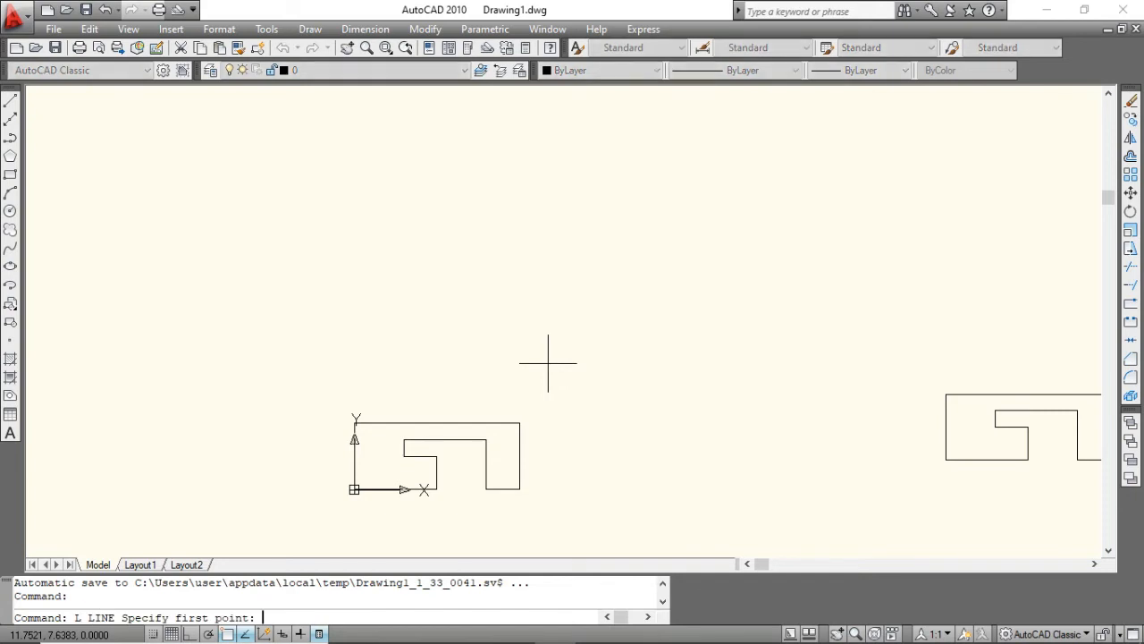
left_click(359, 354)
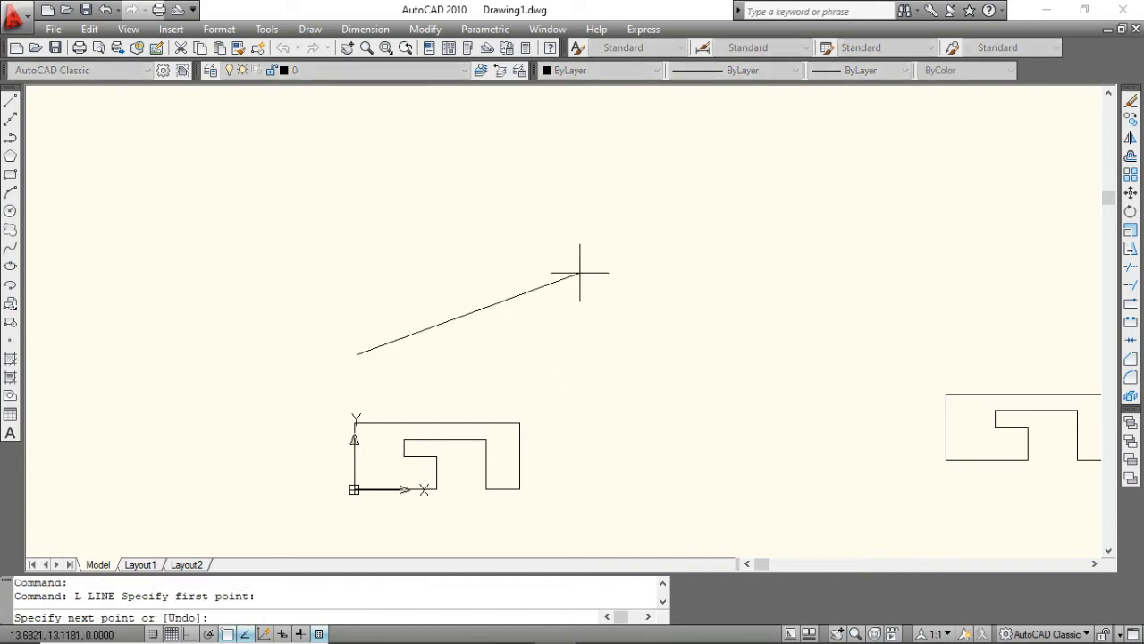
left_click(191, 633)
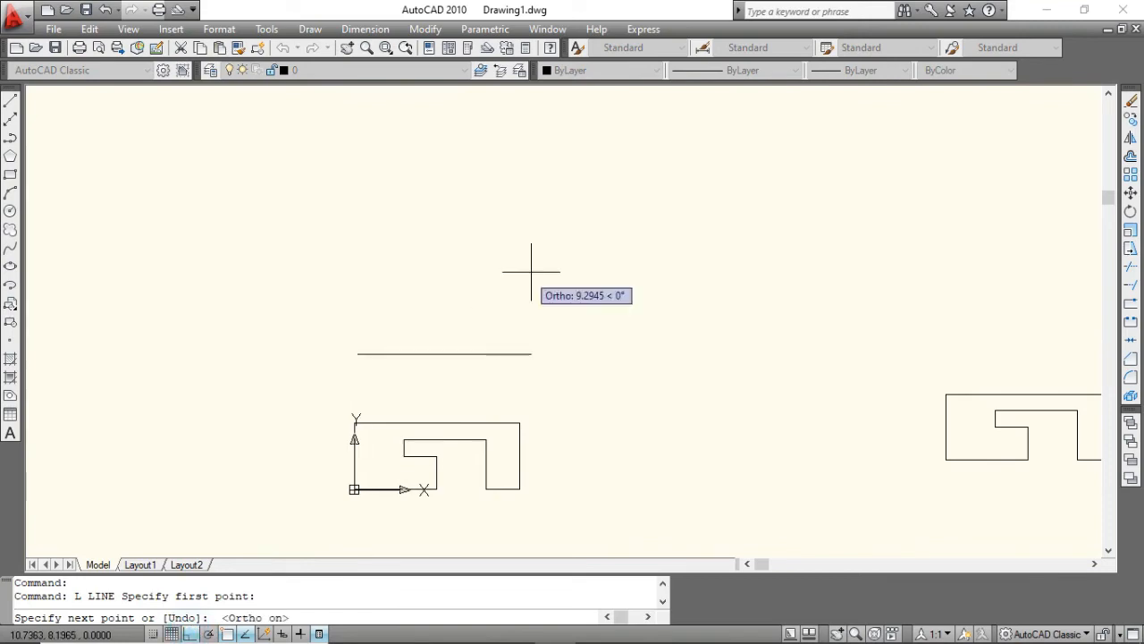
Step: Check the bottom edge in the reference image and draw it to relative coordinate @5,0
key("alt+Tab")
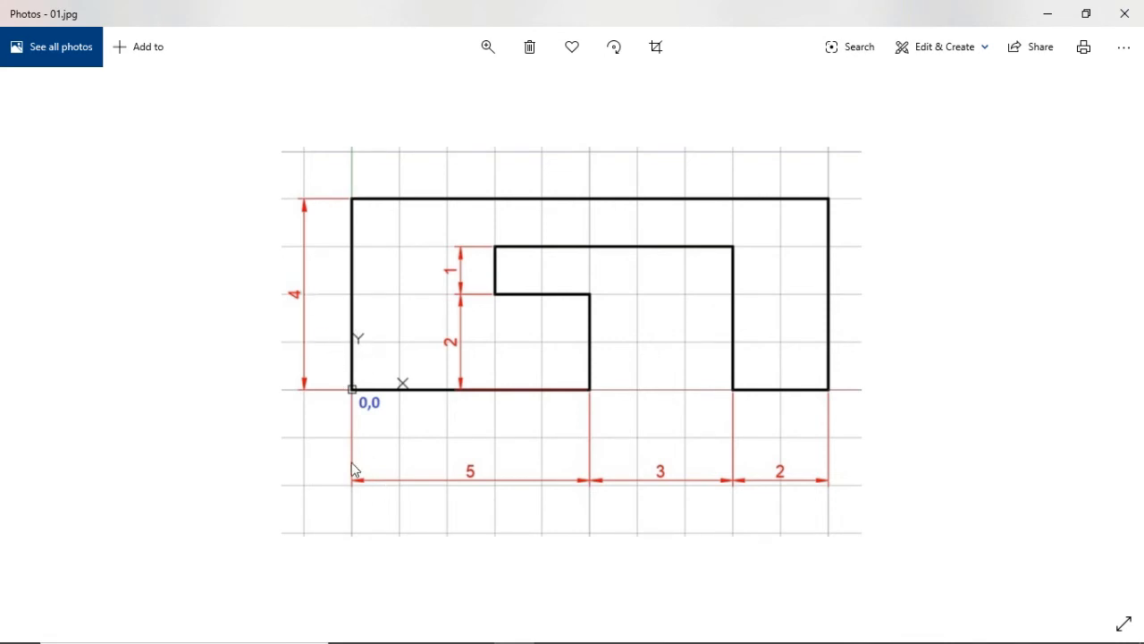
key("alt+Tab")
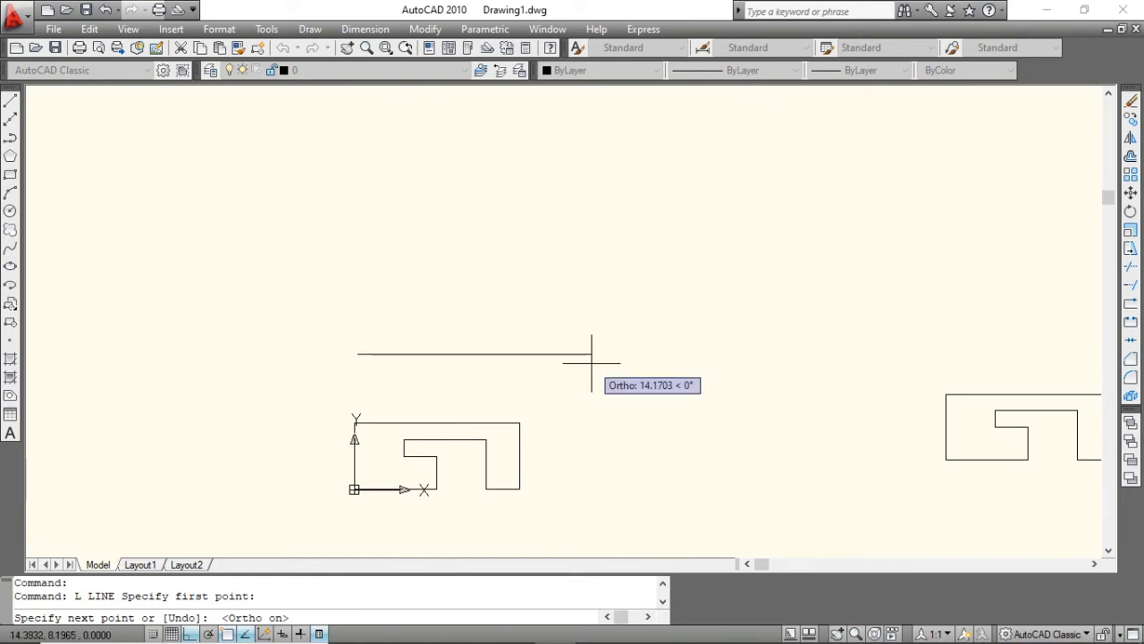
key("alt+Tab")
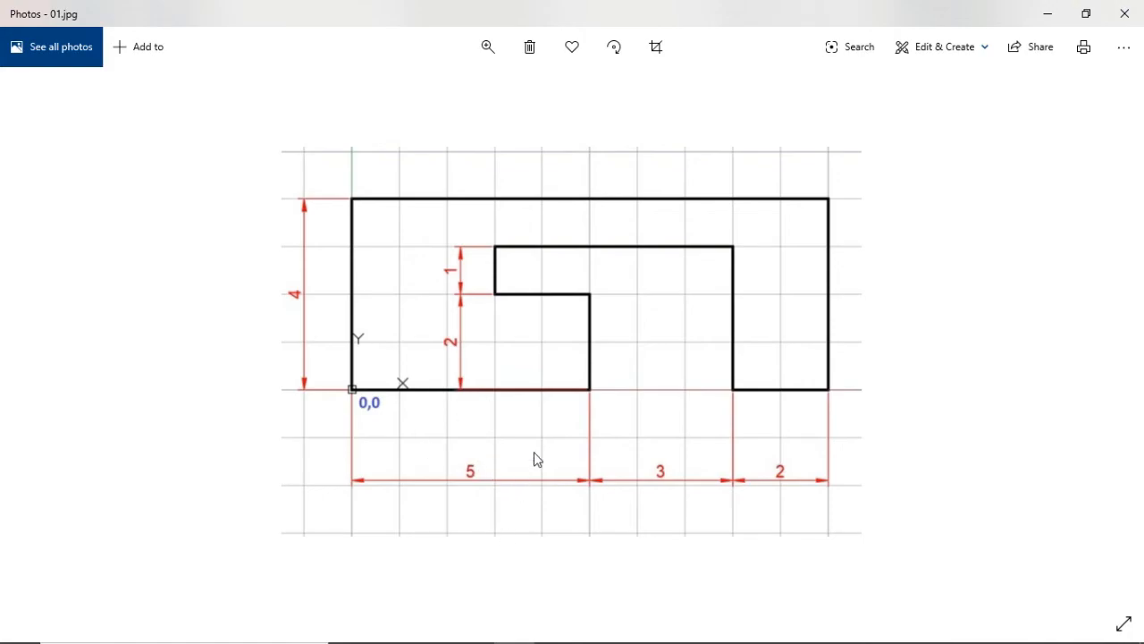
key("alt+Tab")
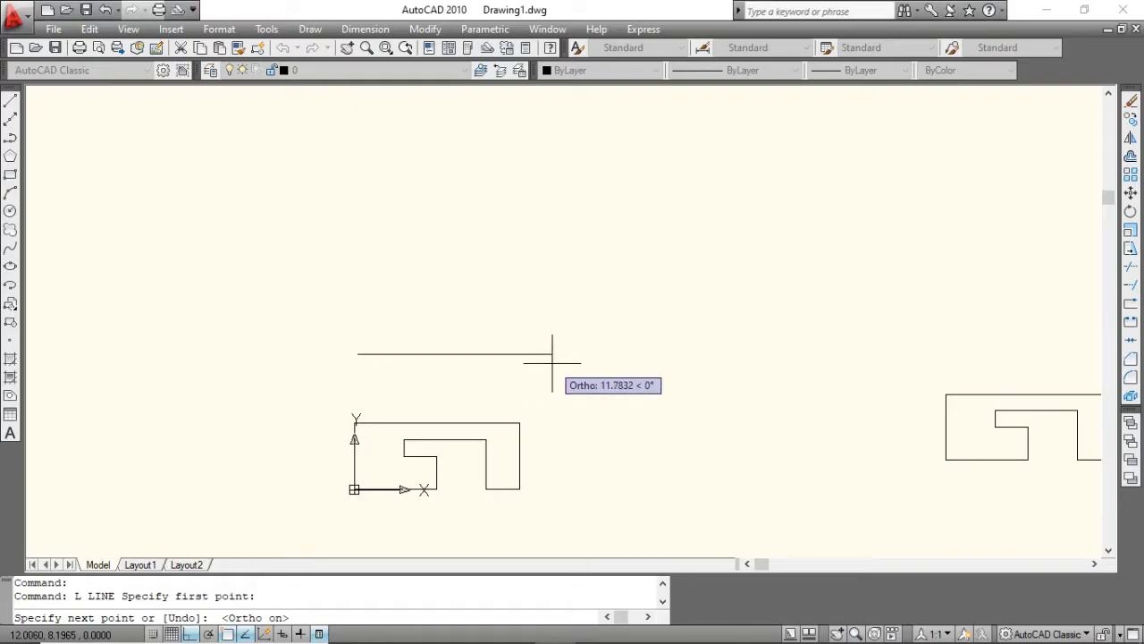
type("@5,")
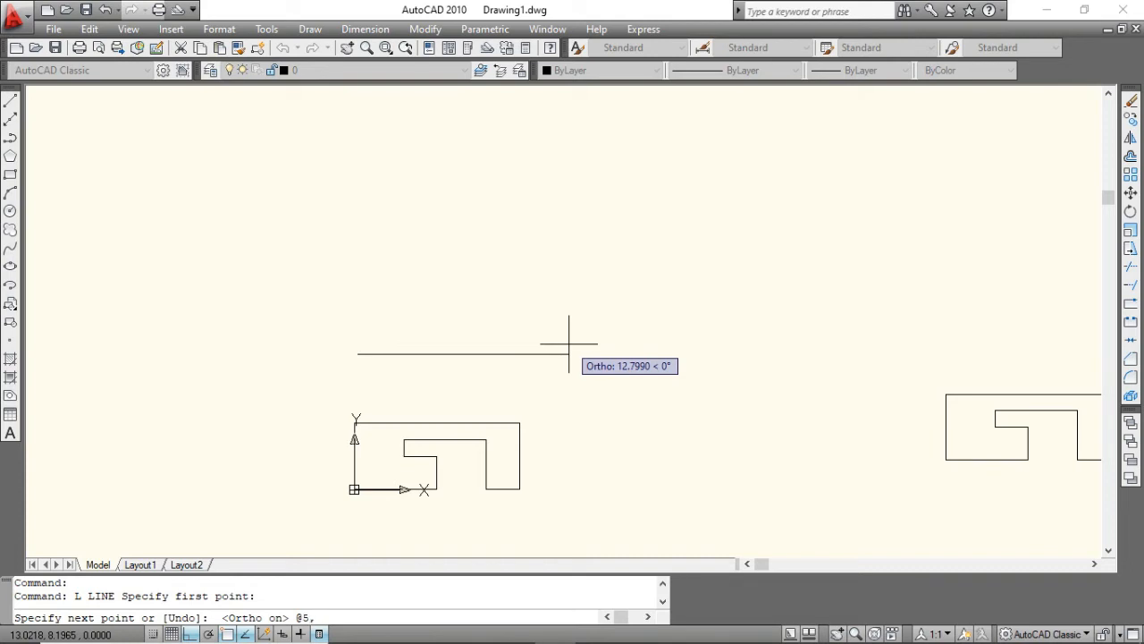
key("alt+Tab")
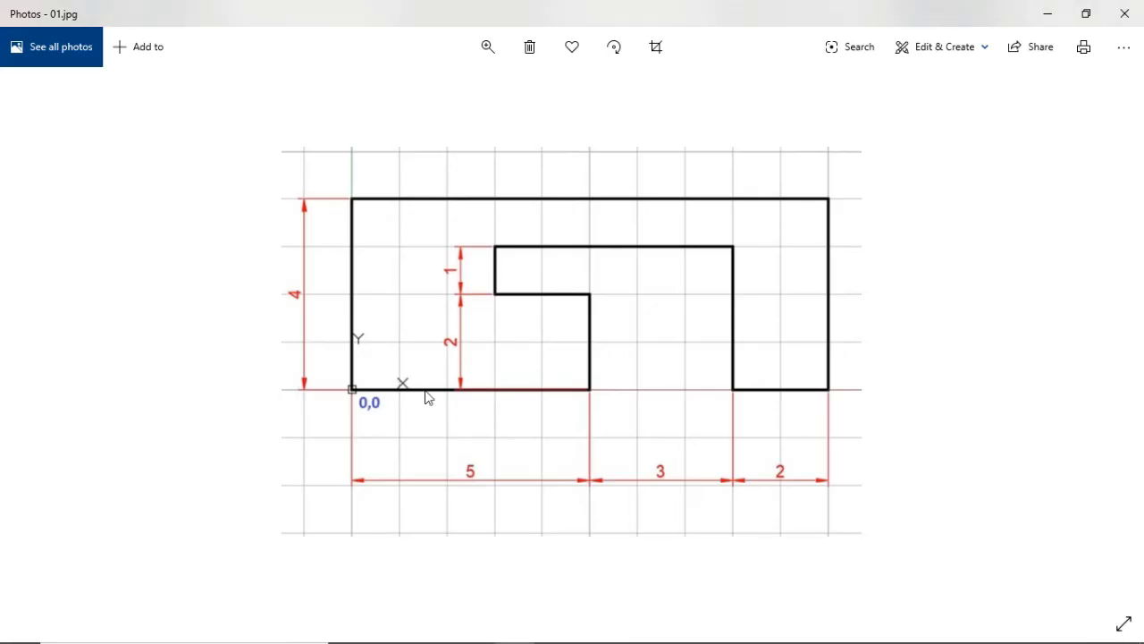
key("alt+Tab")
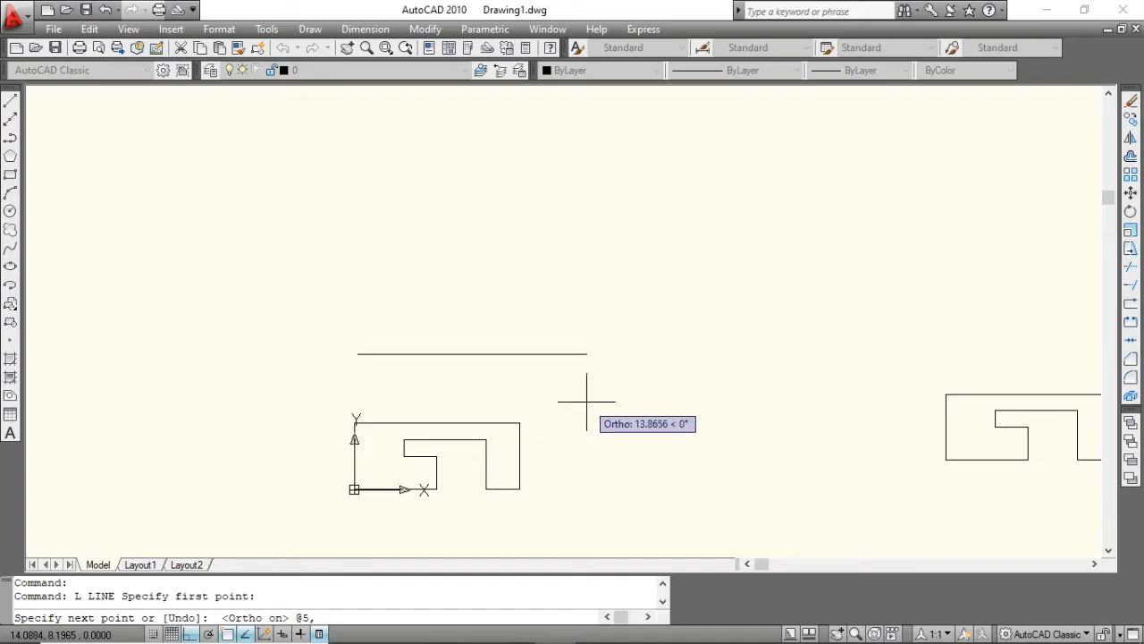
key("Return")
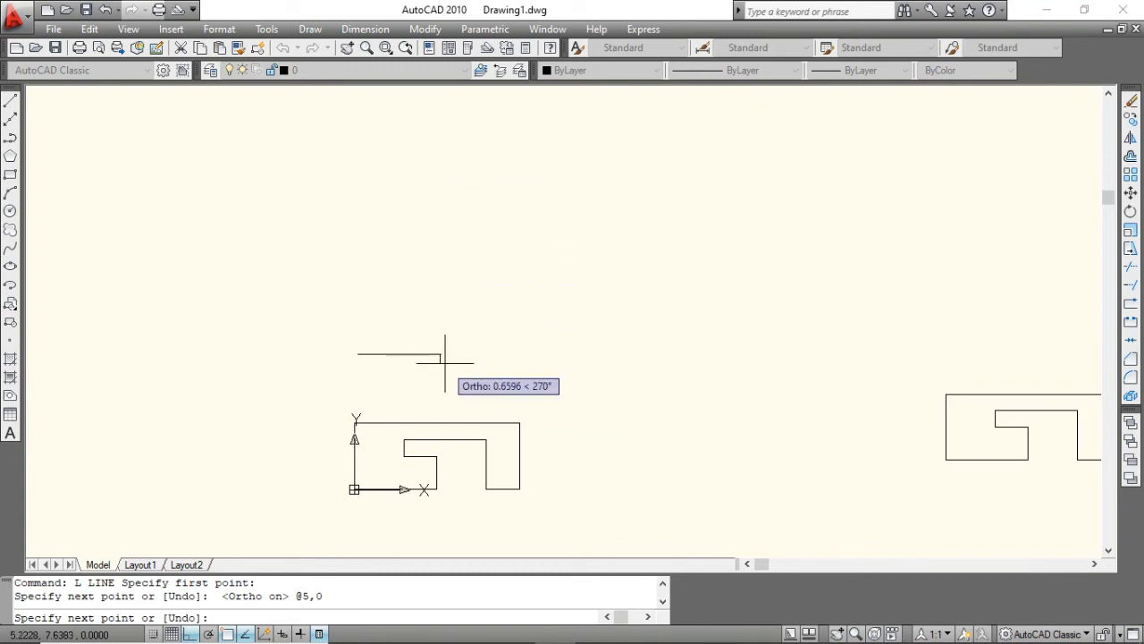
Step: Check the reference image and draw the short vertical edge up from the bottom edge to relative coordinate @0,2
scroll(440, 354, "up", 5)
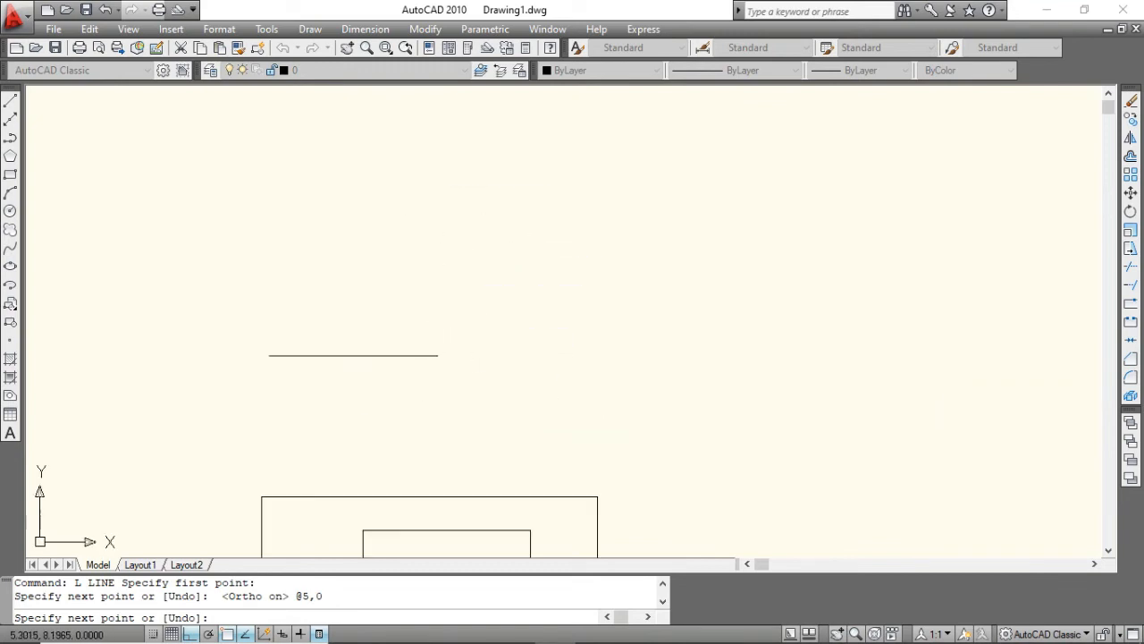
middle_click_drag(429, 358, 561, 389)
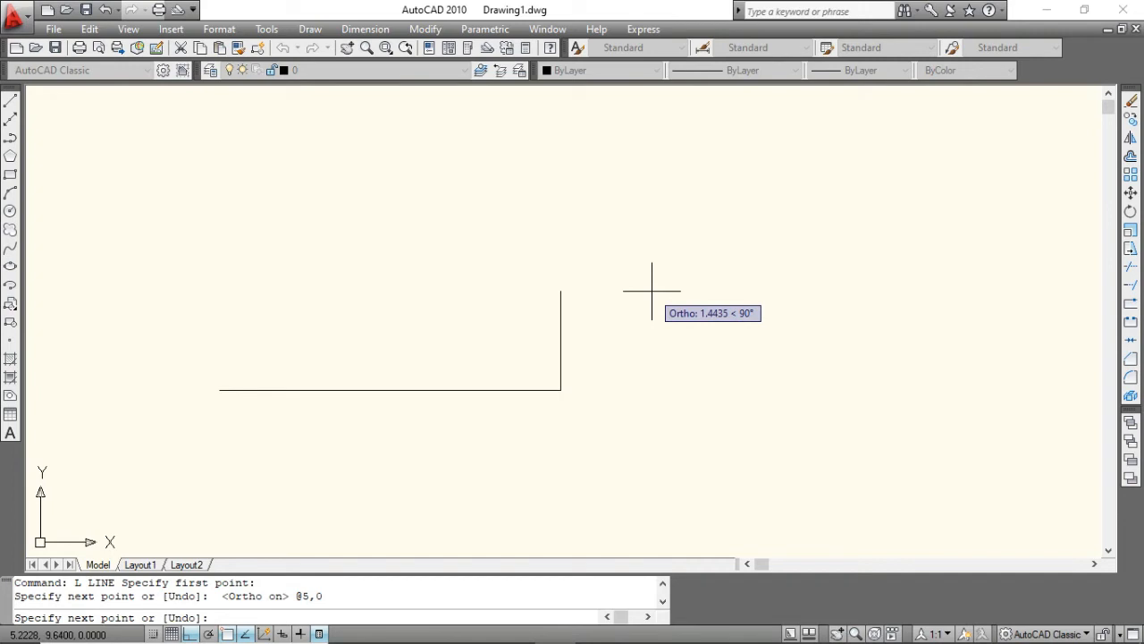
scroll(652, 290, "down", 2)
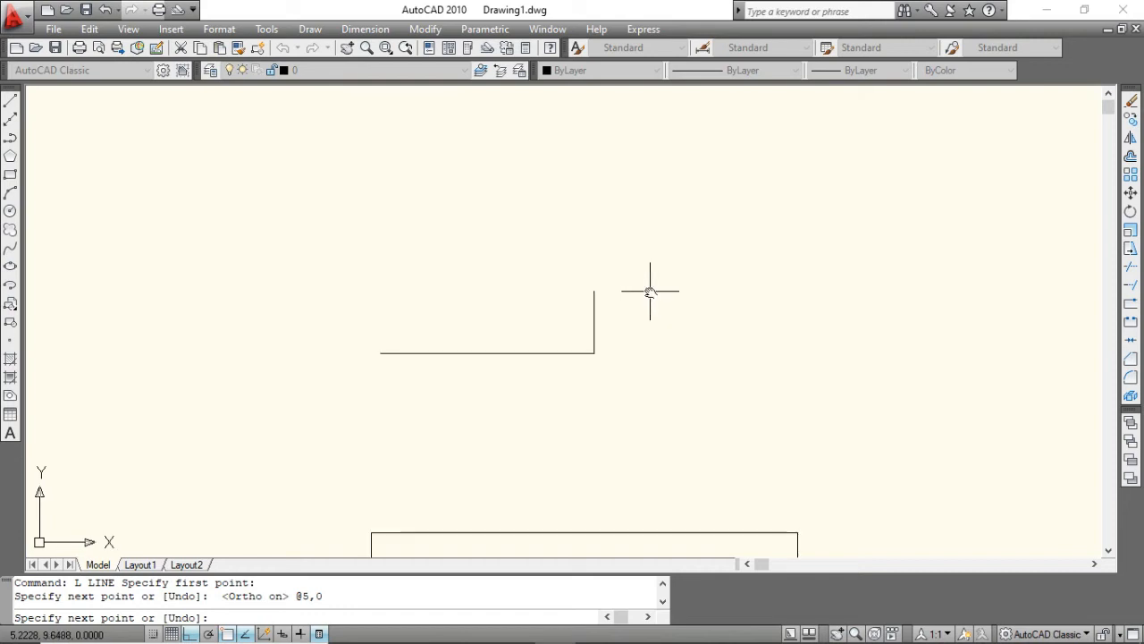
middle_click_drag(649, 289, 649, 429)
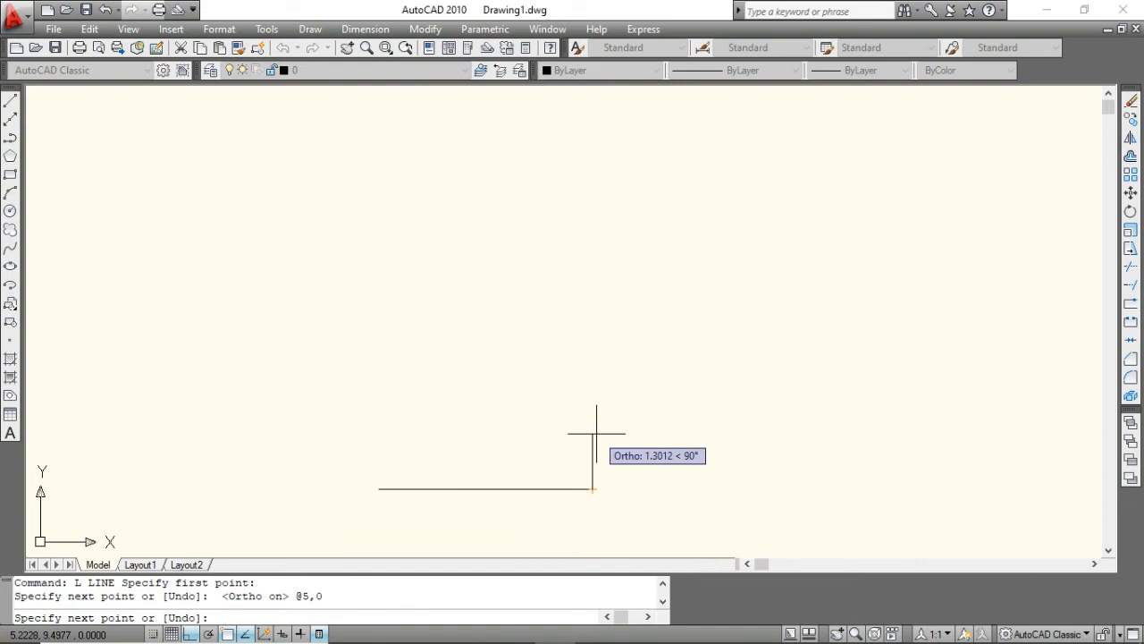
key("alt+Tab")
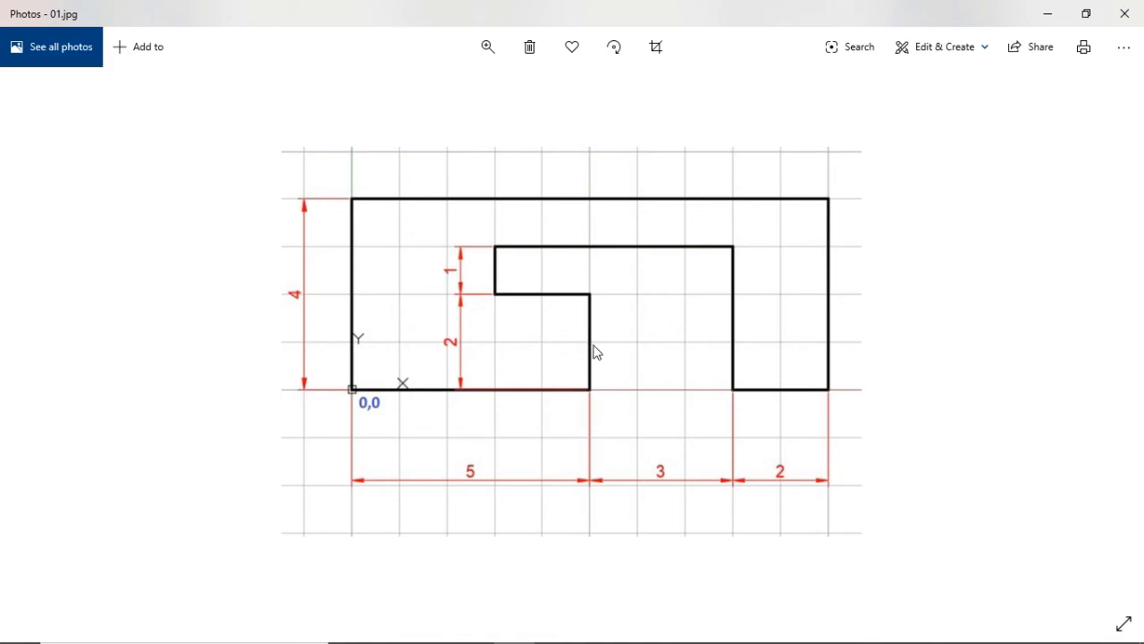
key("alt+Tab")
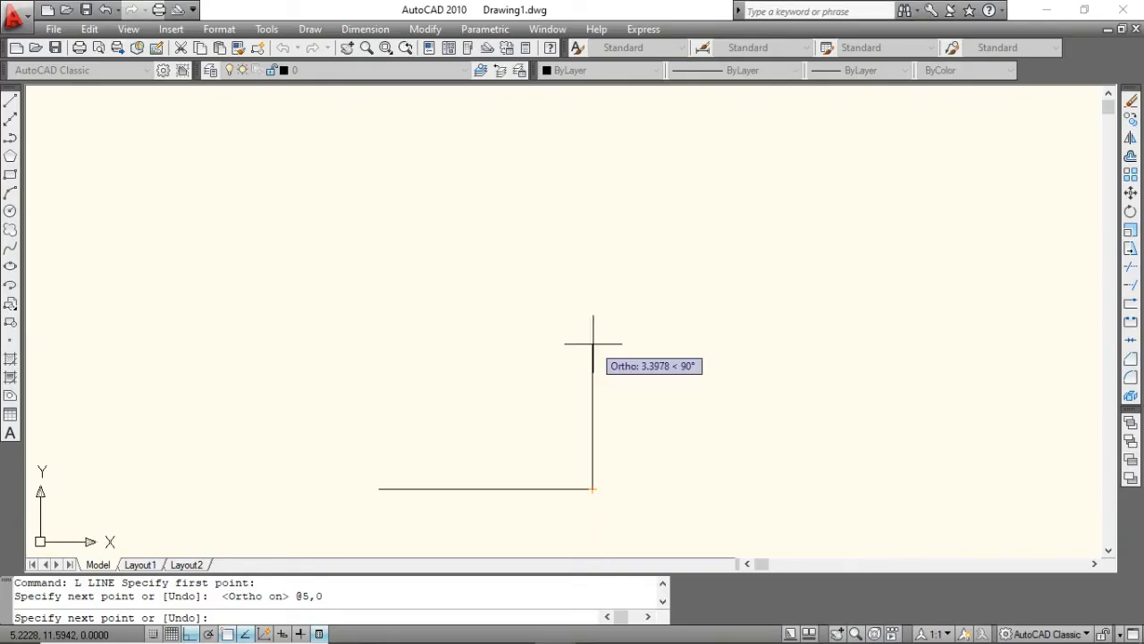
type("@")
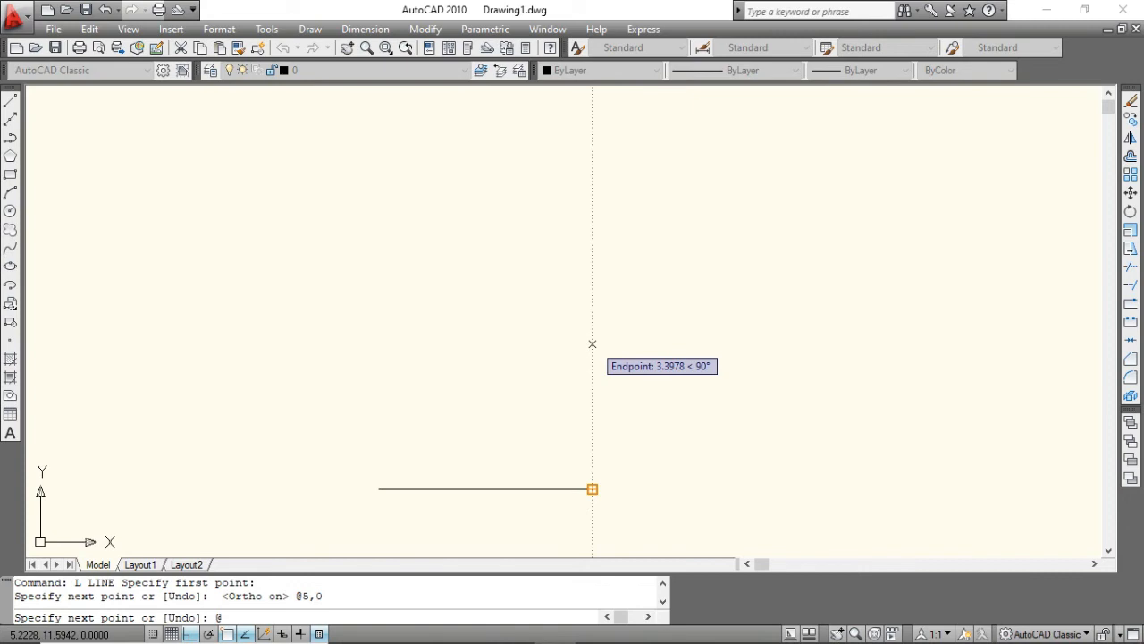
type("0,2")
key("Return")
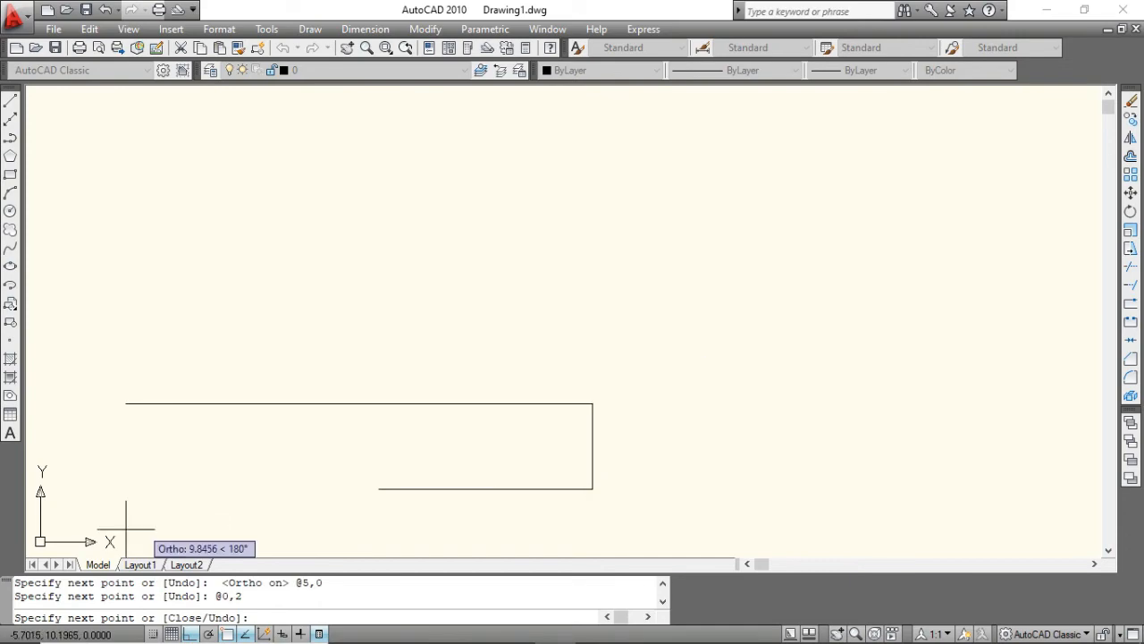
Step: Check the reference image and draw the step's horizontal edge back toward the left to relative coordinate @-2,0
key("alt+Tab")
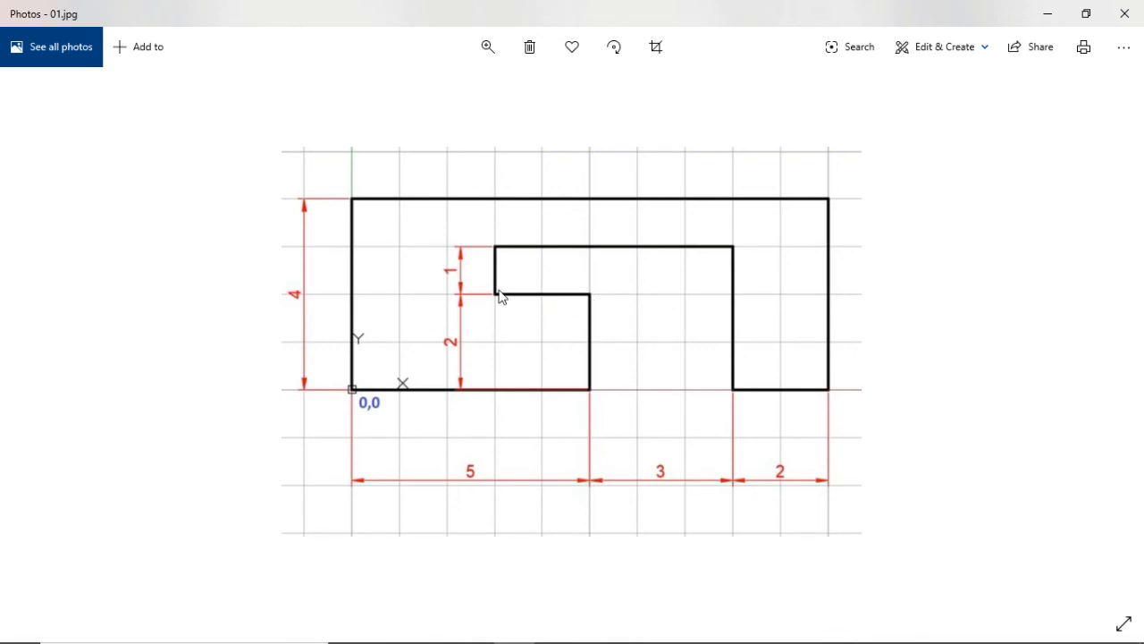
key("alt+Tab")
type("@")
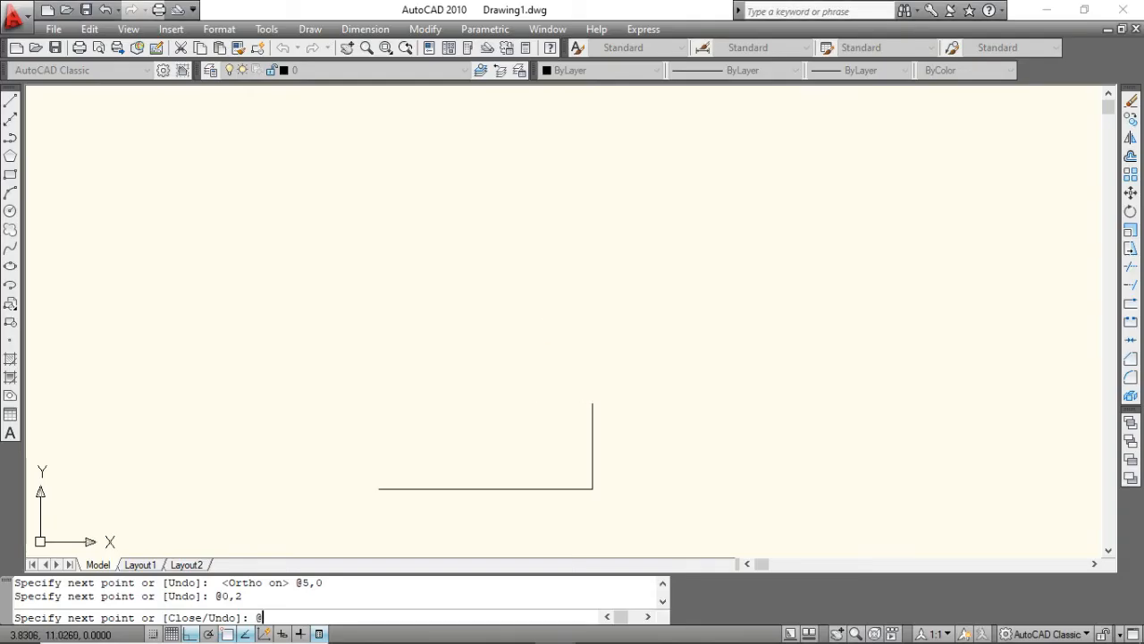
type("-2")
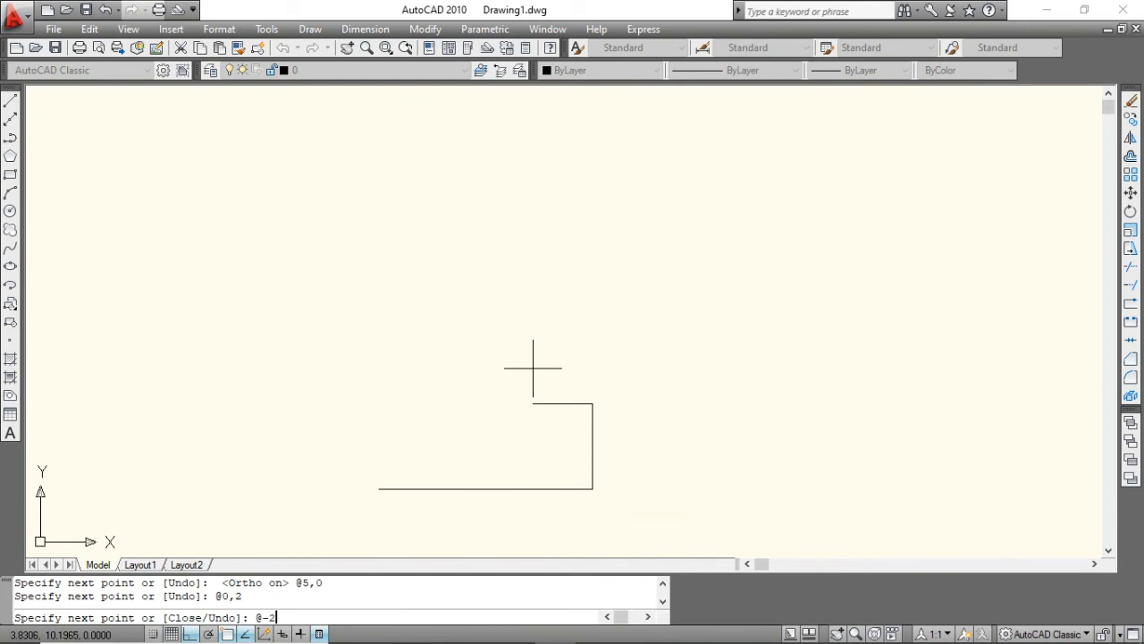
type(",")
type("0")
key("Return")
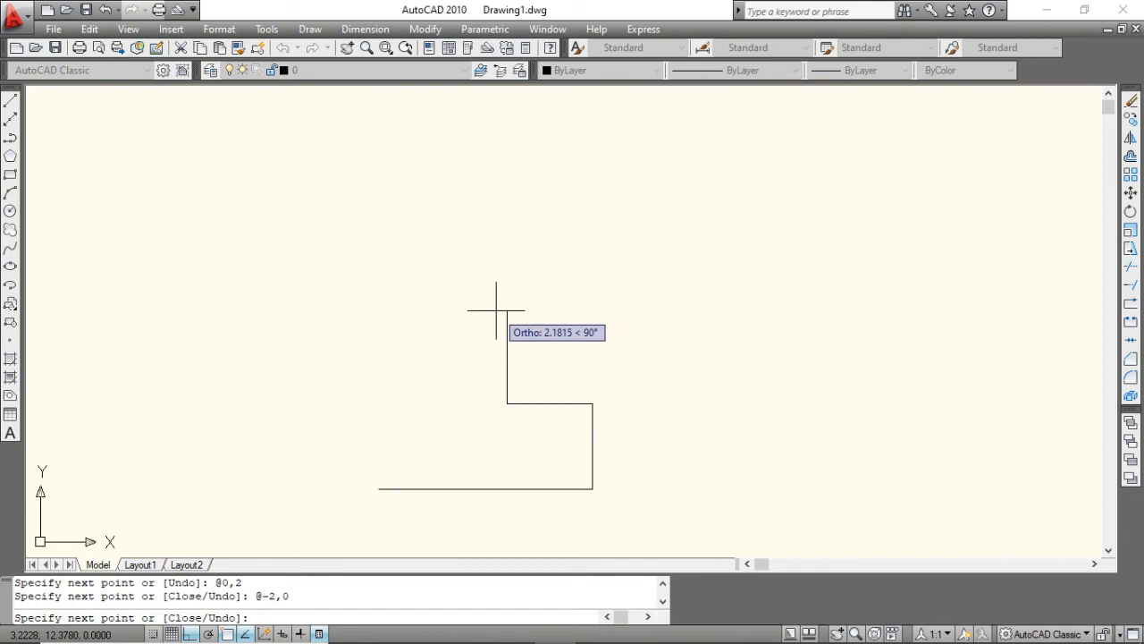
Step: Check the reference image and draw the notch's short vertical edge up to relative coordinate @0,1
key("alt+Tab")
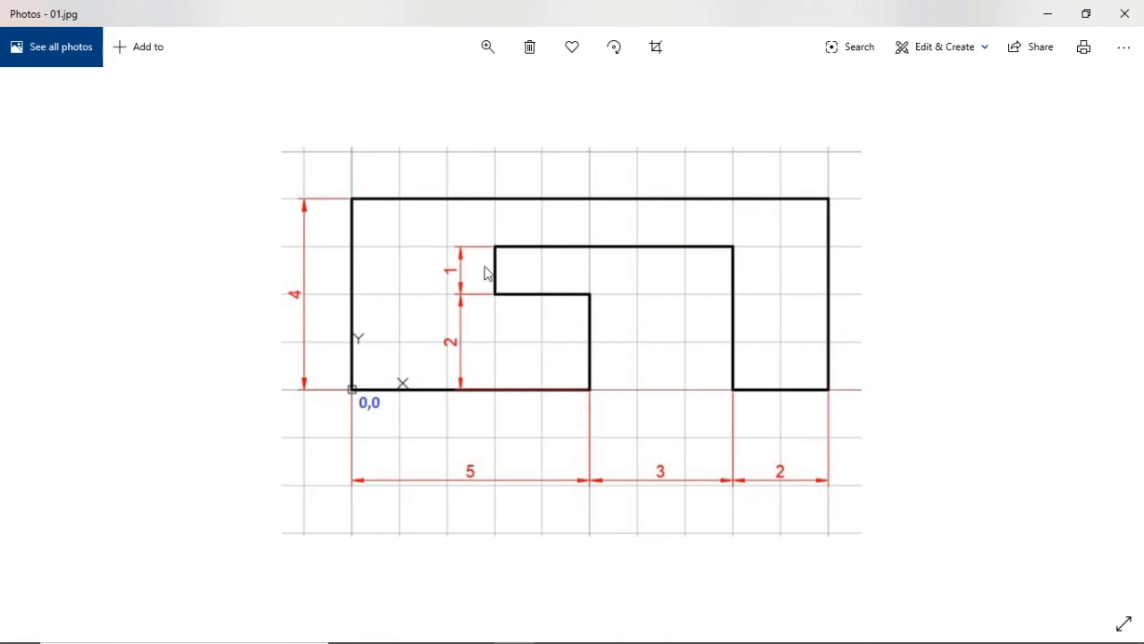
key("alt+Tab")
type("@")
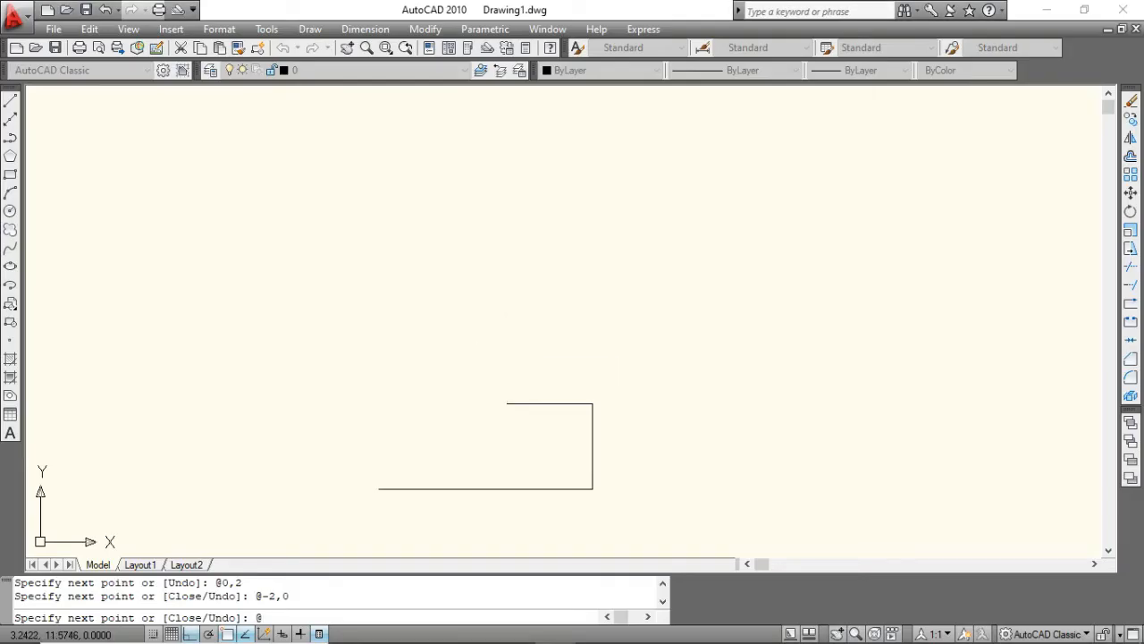
type("0,1")
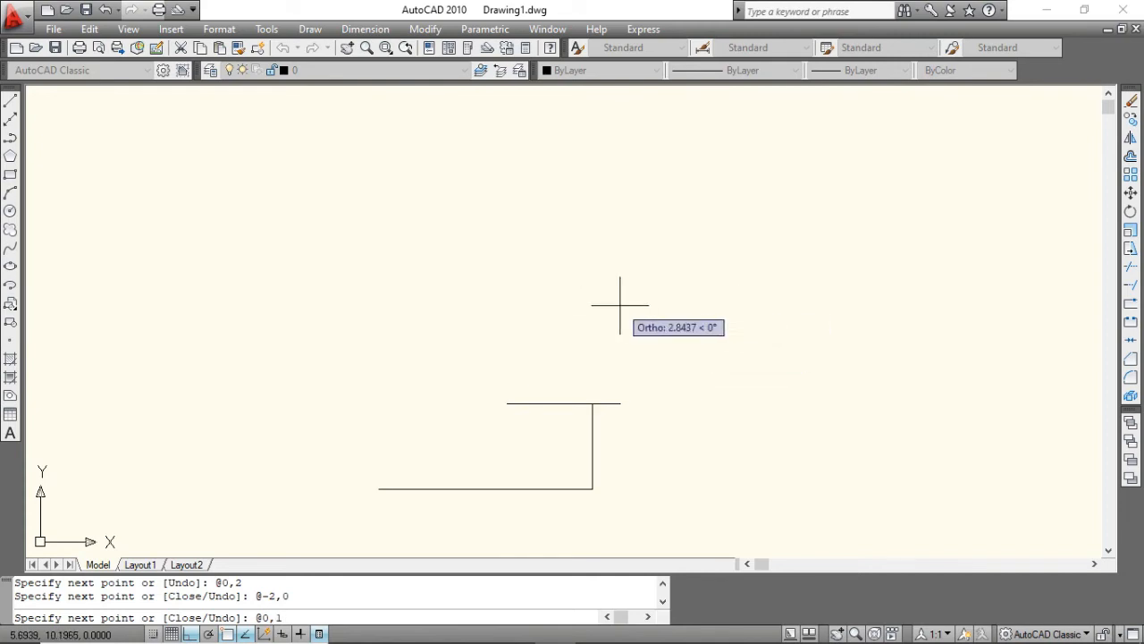
key("Return")
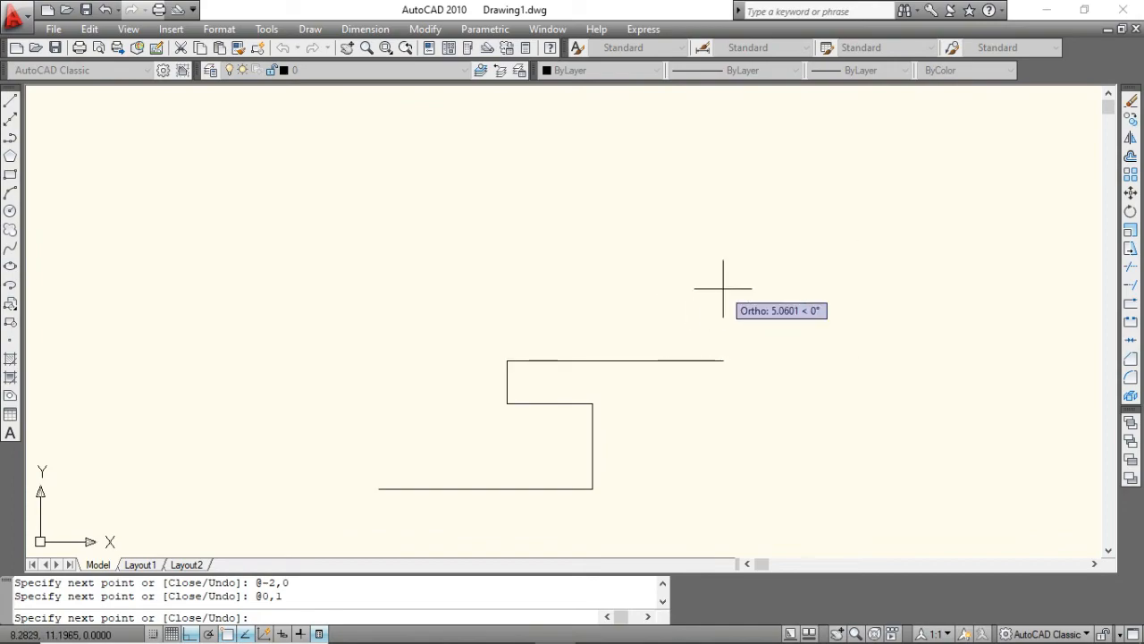
Step: Check the reference image and draw the long inner horizontal edge to relative coordinate @5,0
key("alt+Tab")
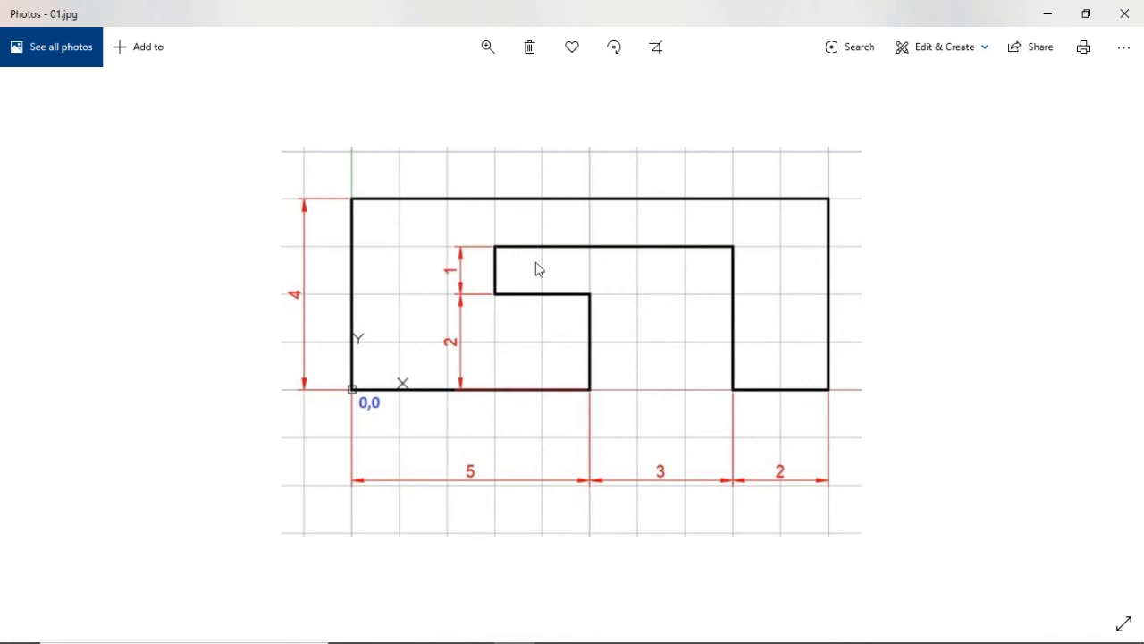
key("alt+Tab")
type("@")
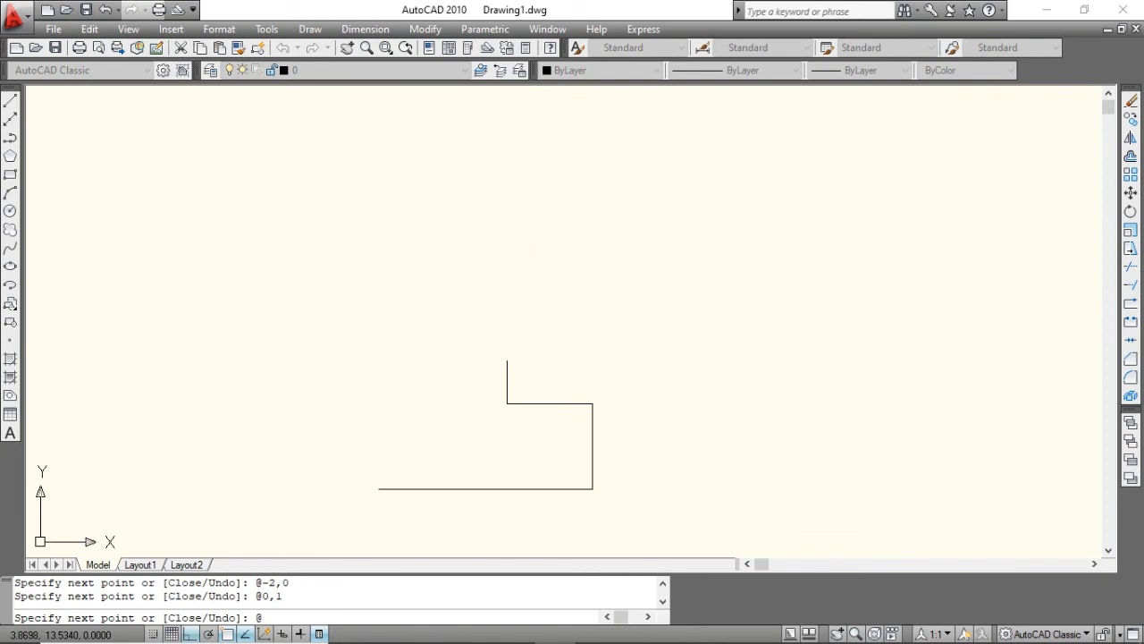
type("5,0")
key("Return")
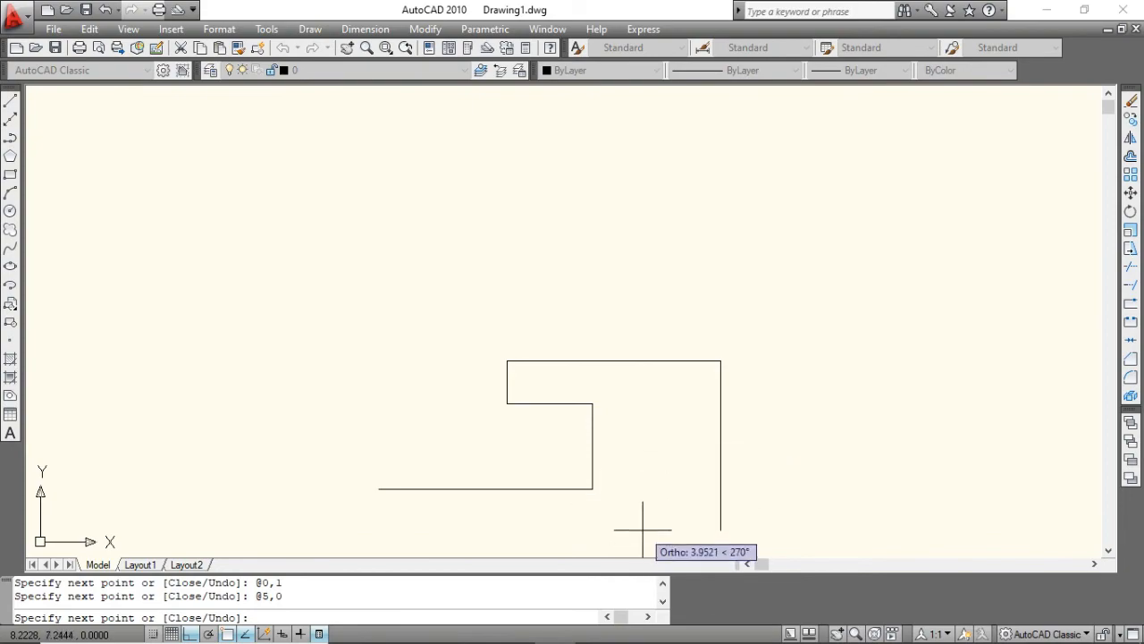
key("alt+Tab")
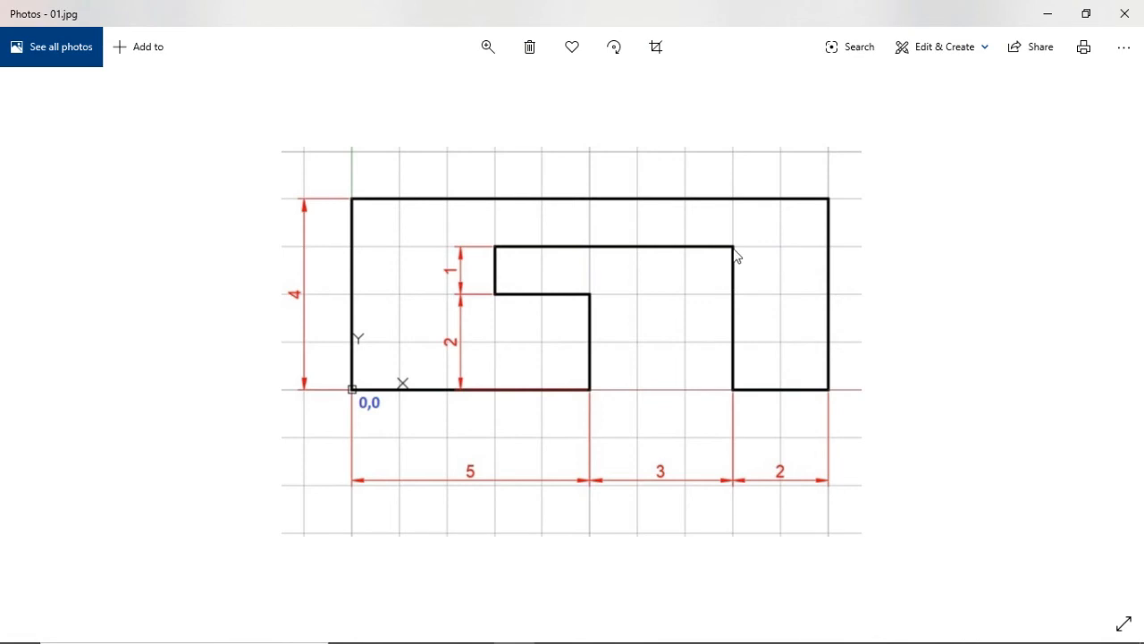
key("alt+Tab")
key("alt+Tab")
key("alt+Tab")
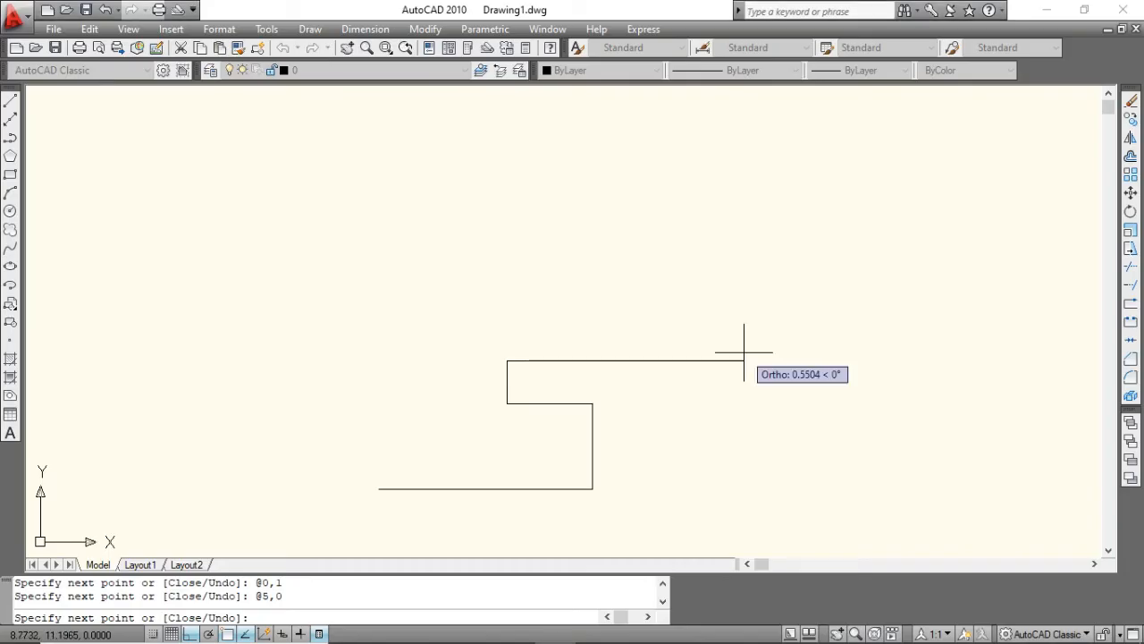
type("@")
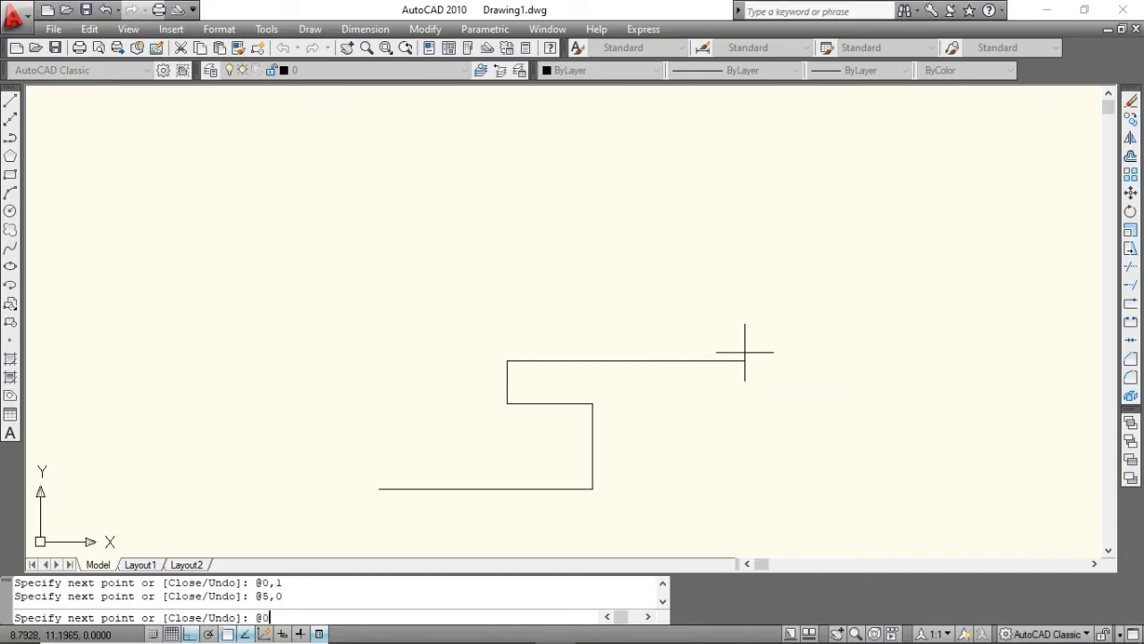
type("0,13")
key("Return")
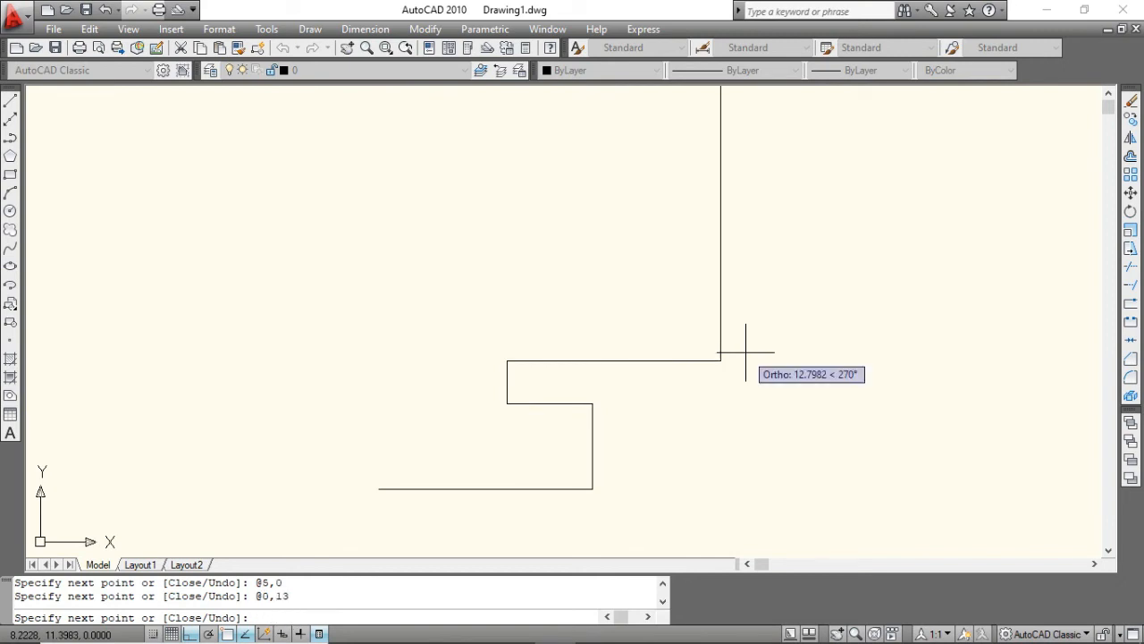
key("ctrl+z")
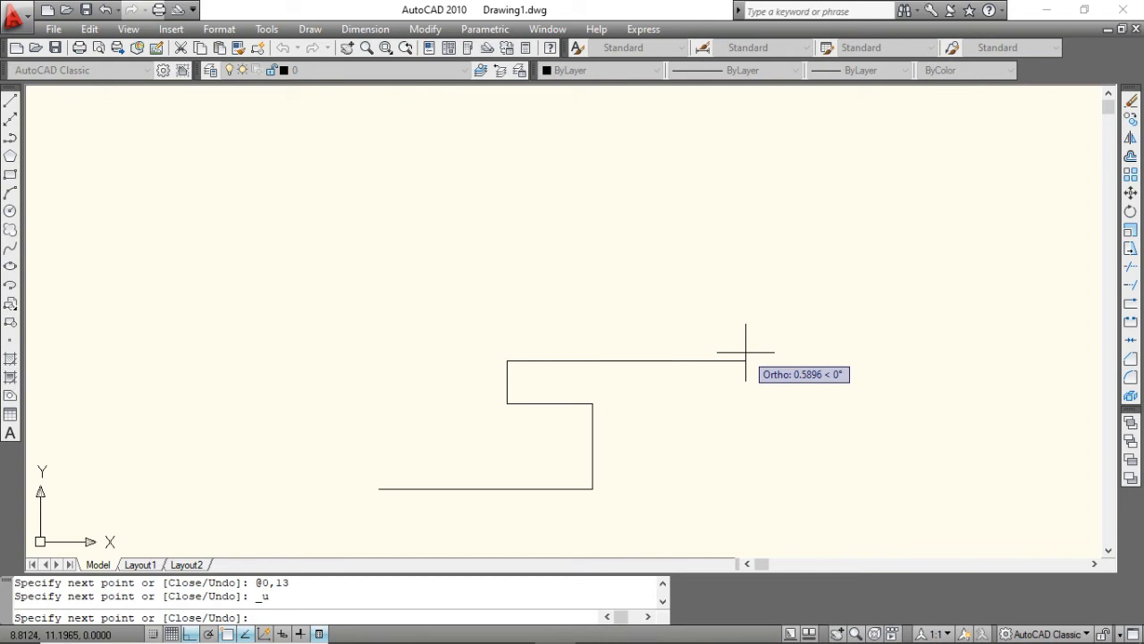
Step: Draw the inner vertical edge down to relative coordinate @0,-3 and, after checking the reference image, the short bottom edge to @2,0
type("@0,-3")
key("Return")
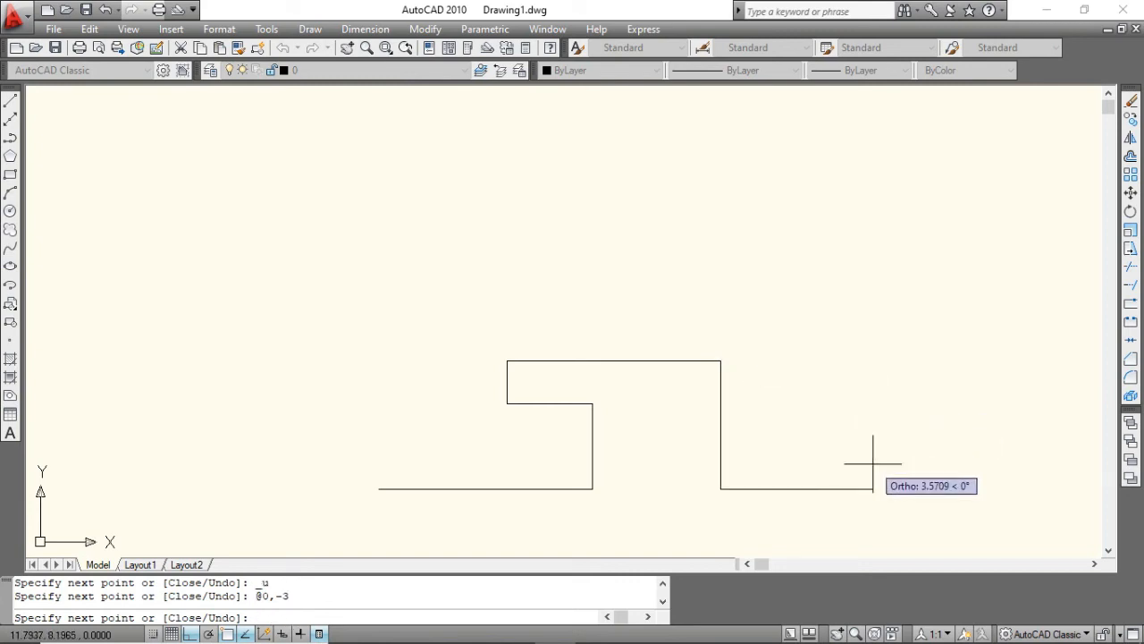
key("alt+Tab")
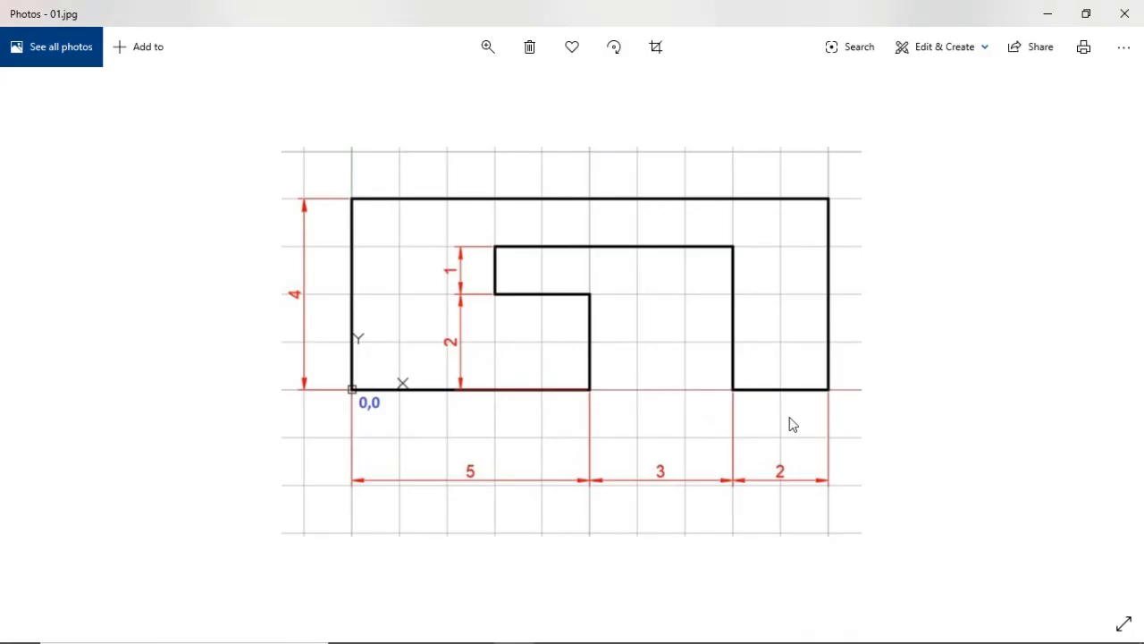
key("alt+Tab")
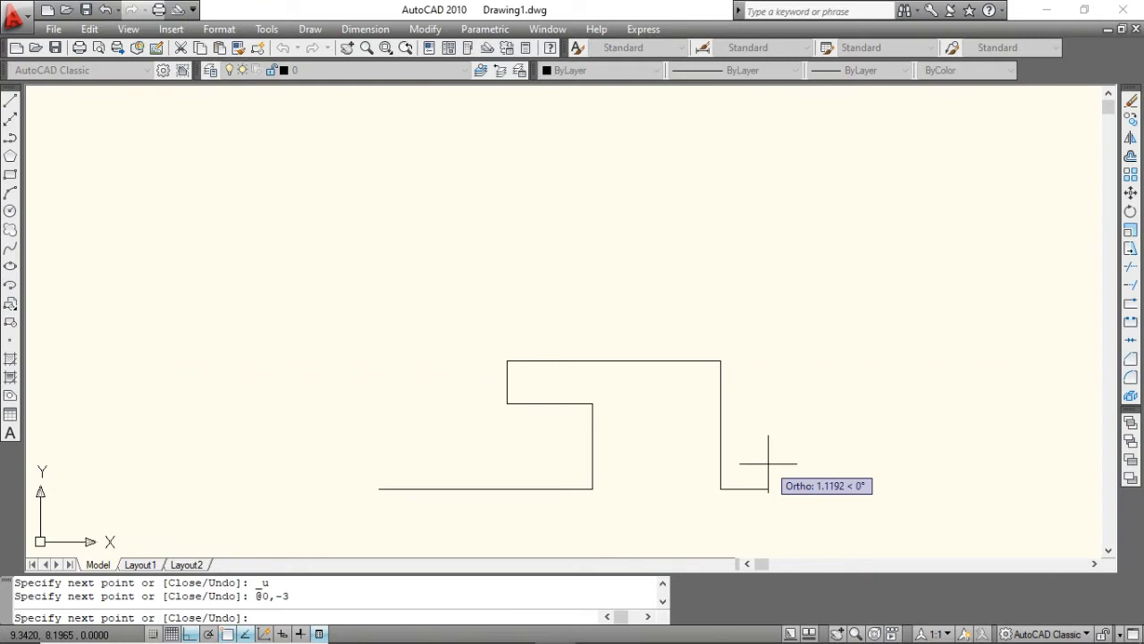
type("@2,0")
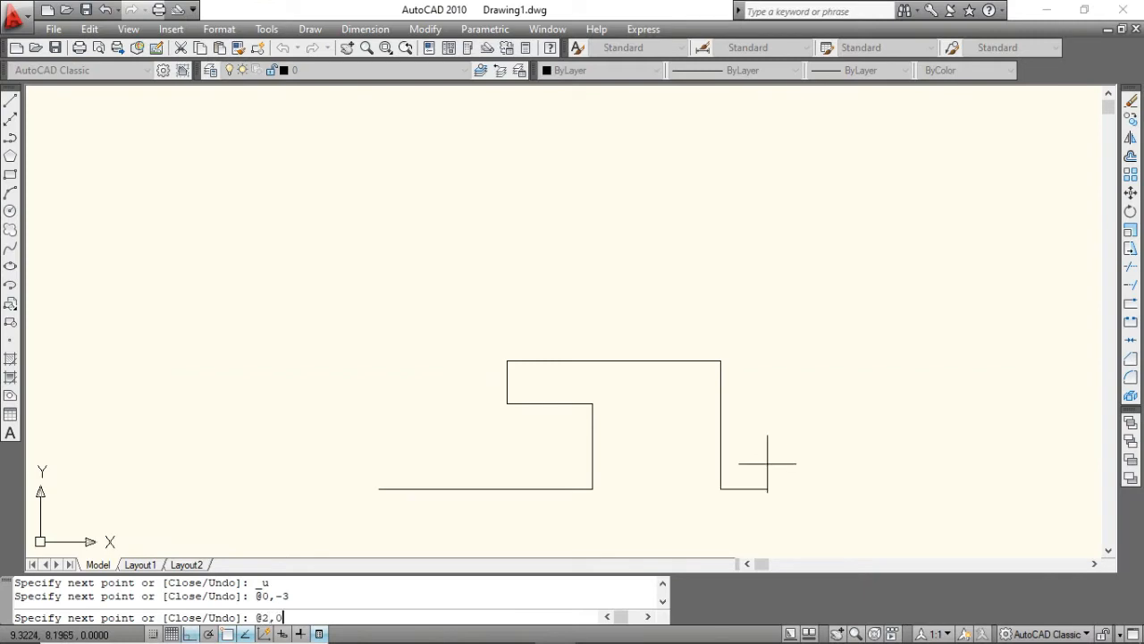
key("Return")
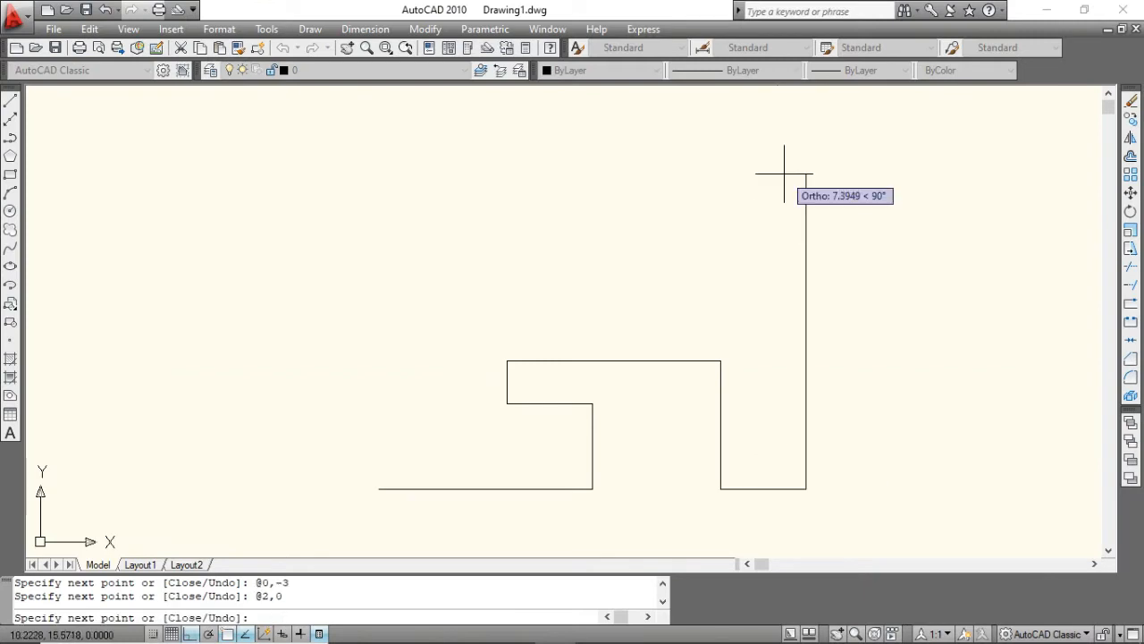
Step: Check the reference image and draw the outer right vertical edge up to relative coordinate @0,4
key("alt+Tab")
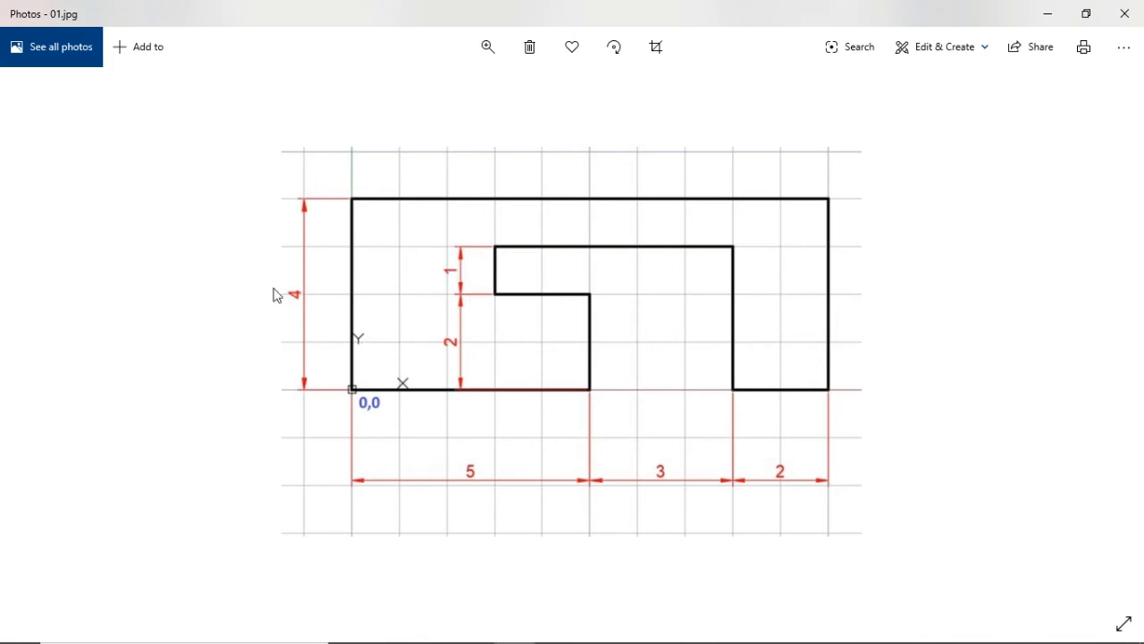
key("alt+Tab")
type("@")
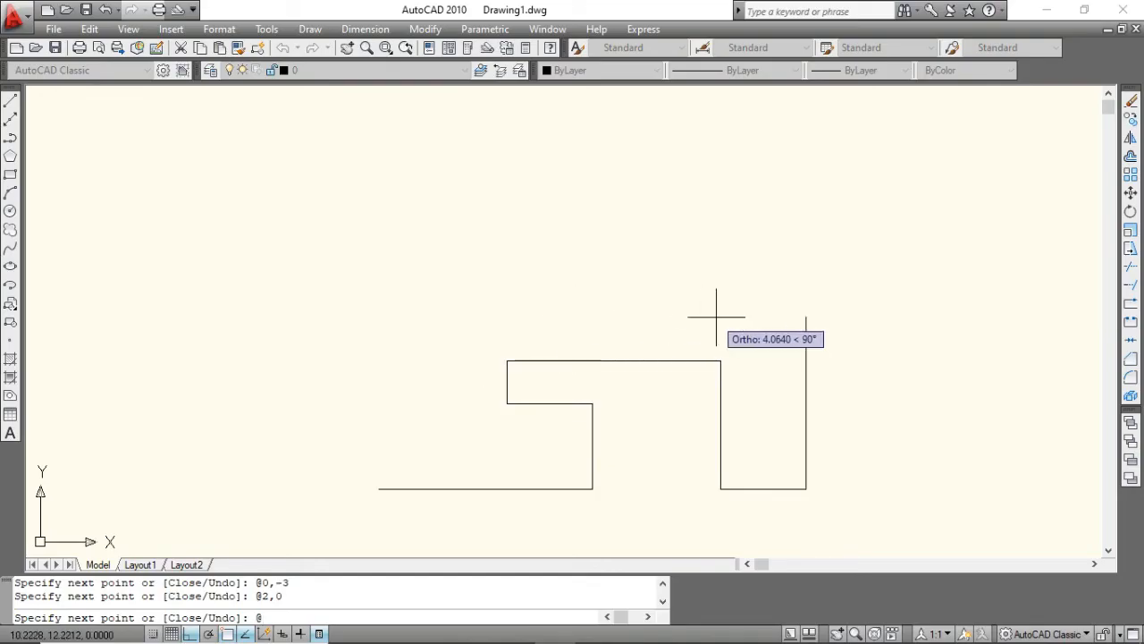
type("0")
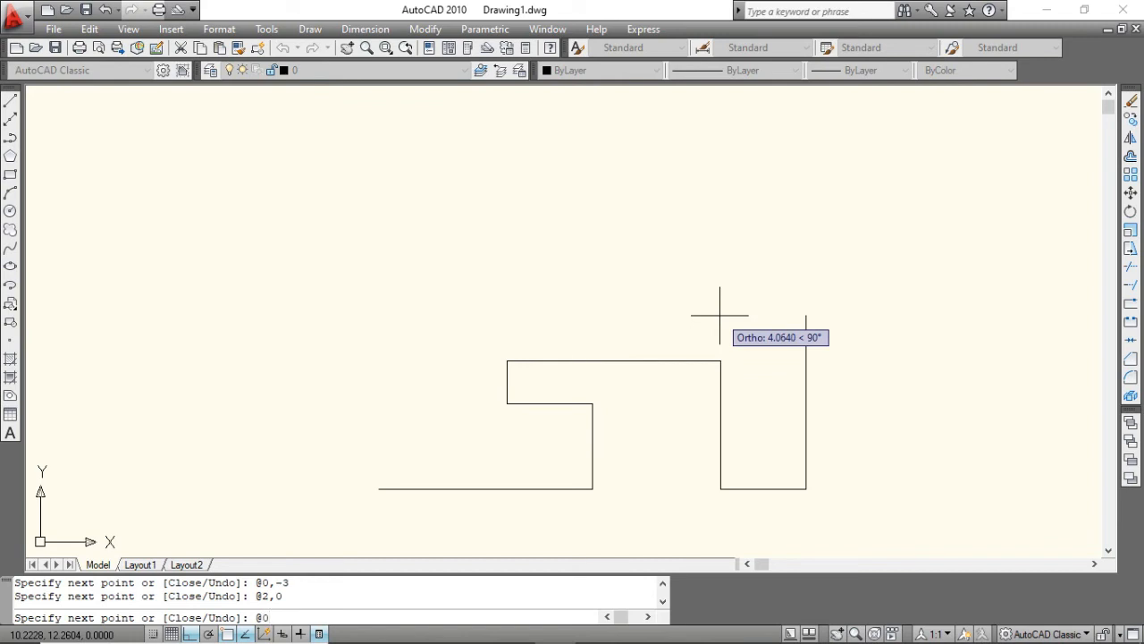
type(",4")
key("Return")
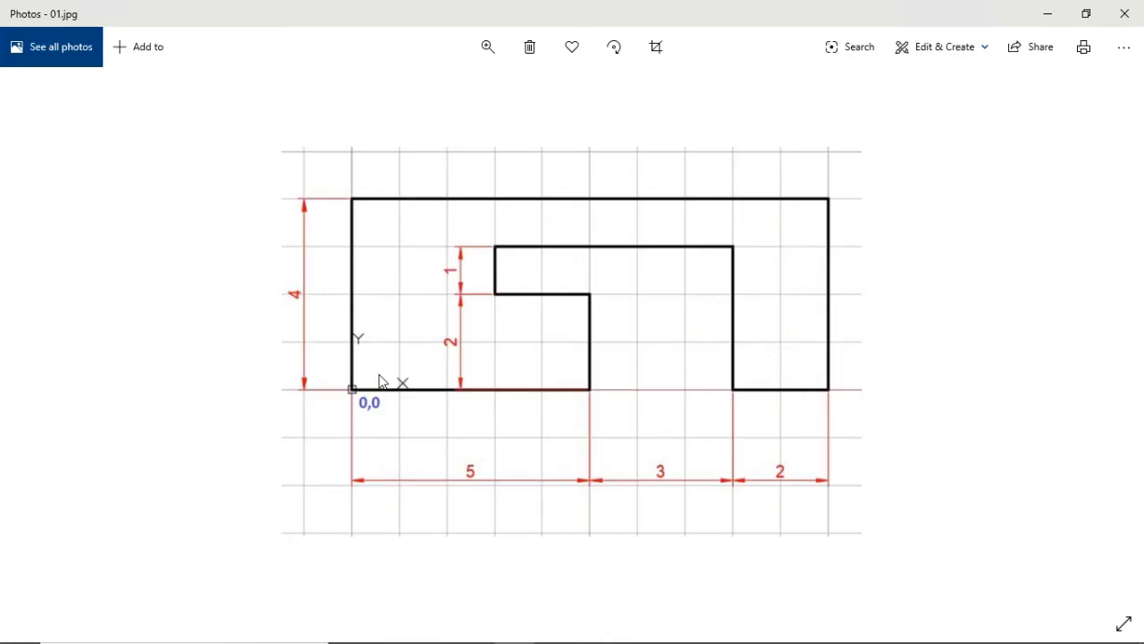
Step: Check the reference image and draw the long top edge back toward the left to relative coordinate @-10,0
key("alt+Tab")
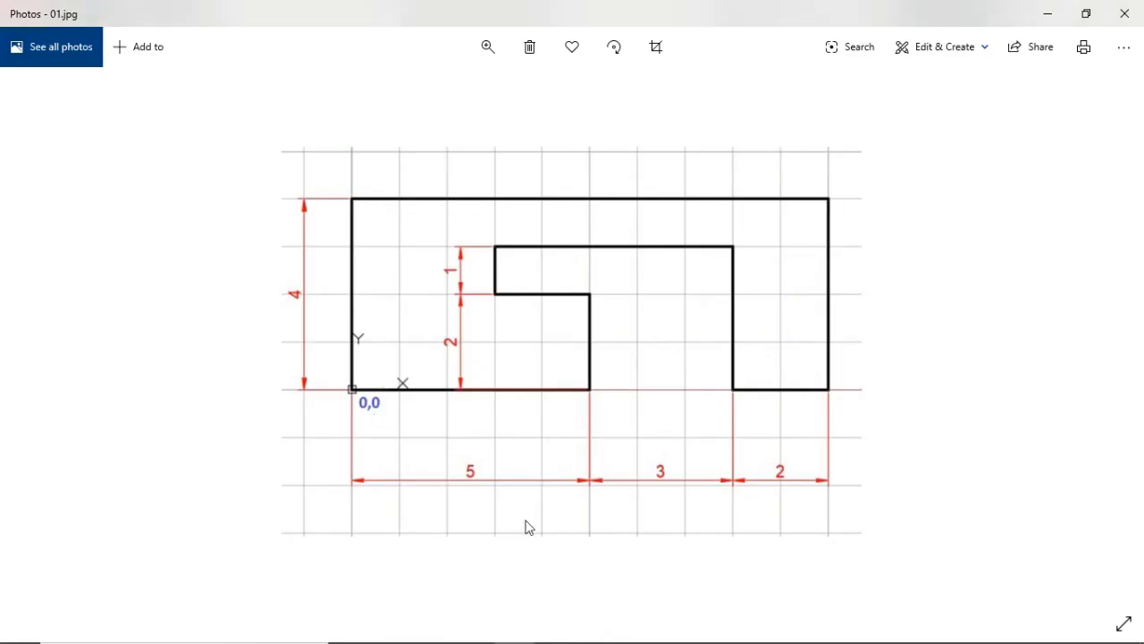
key("alt+Tab")
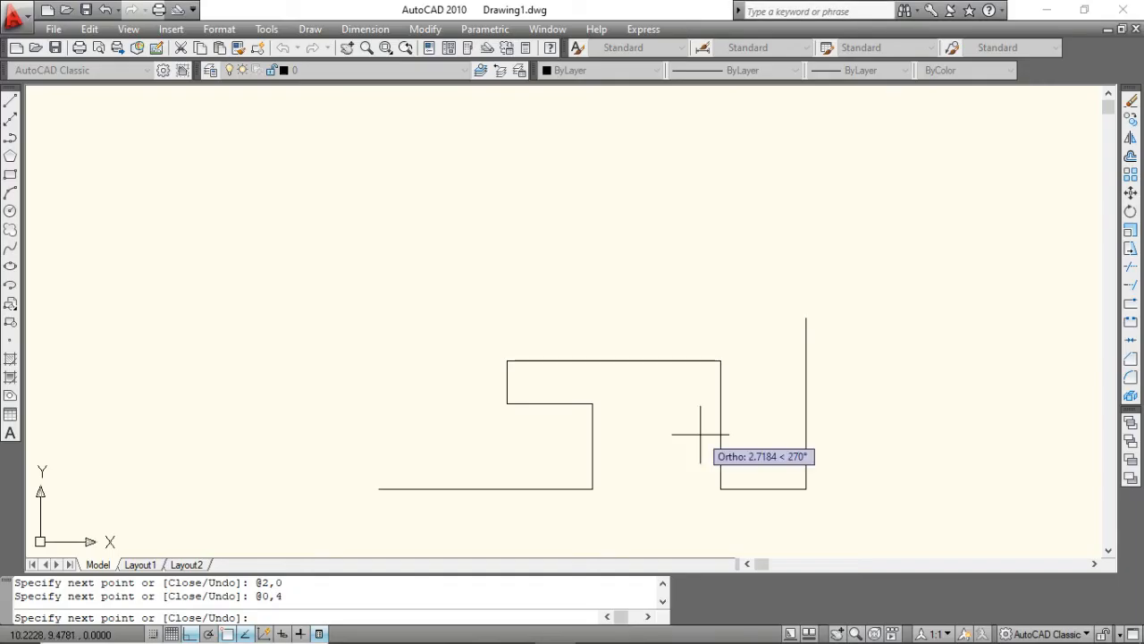
type("@-1")
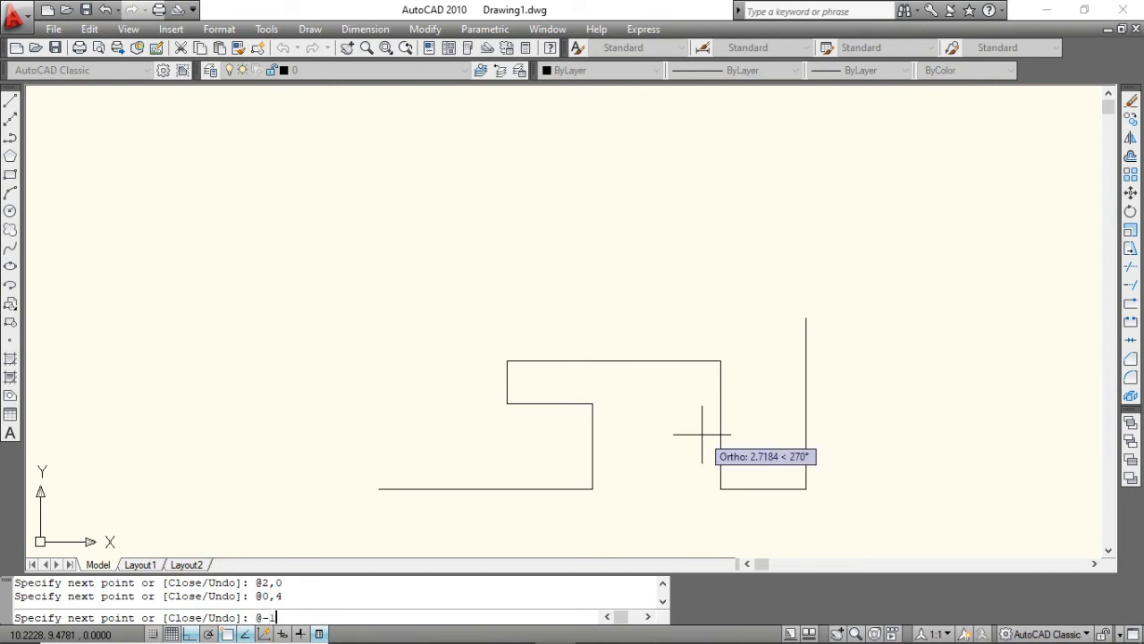
type("0,0")
key("Return")
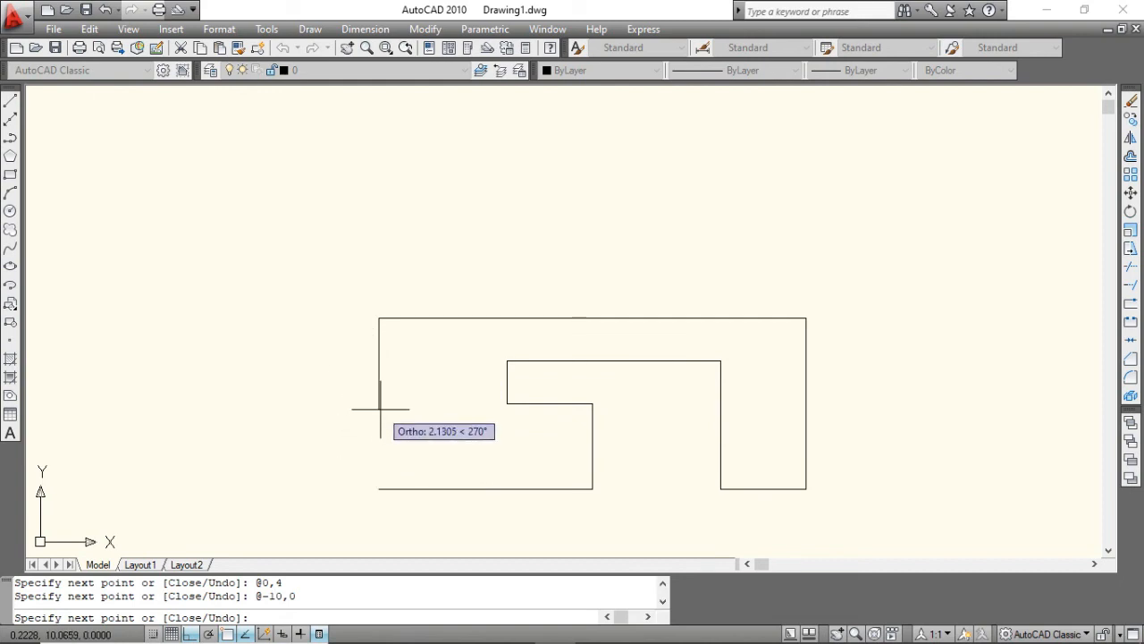
Step: Check the reference image, close the outline with the left vertical edge down to relative coordinate @0,-4, and end the Line command
type("@")
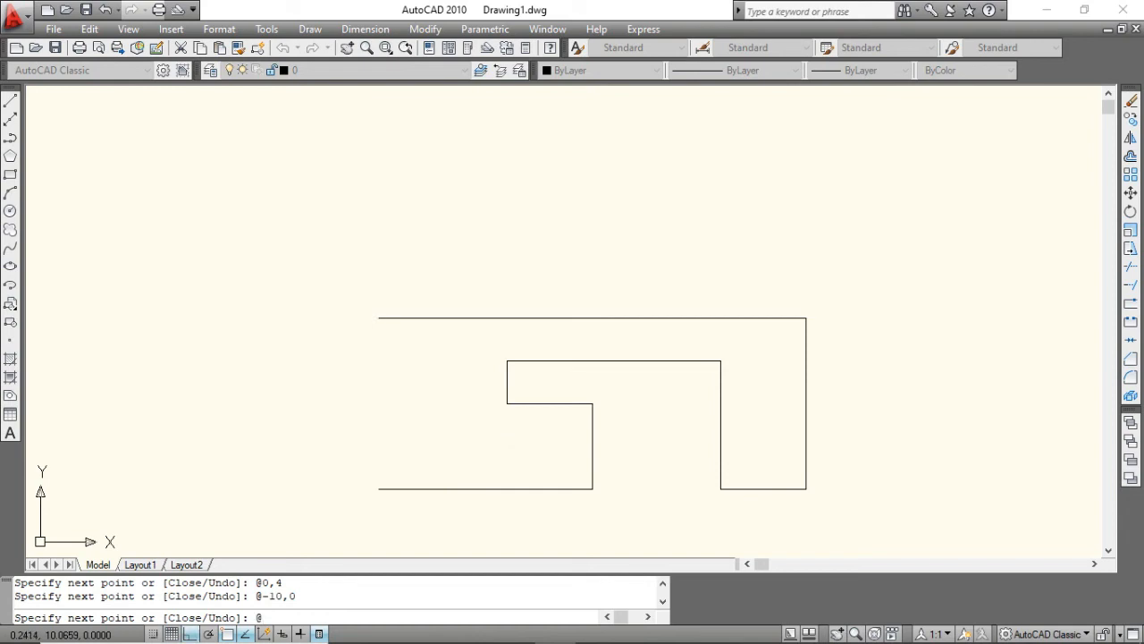
type("0,")
key("alt+Tab")
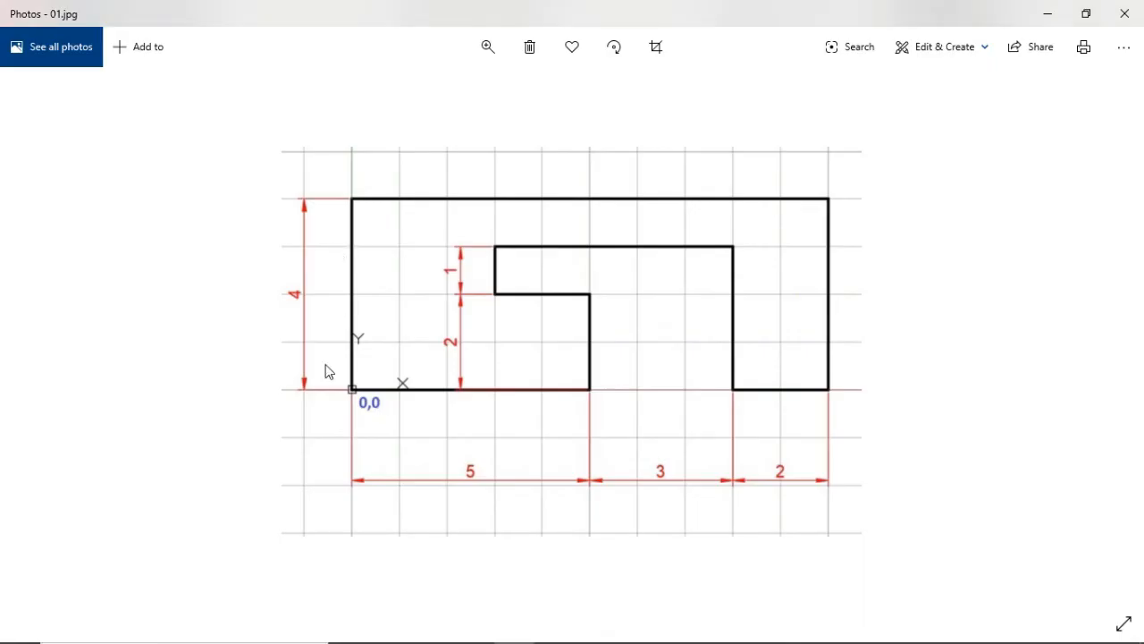
key("alt+Tab")
type("-")
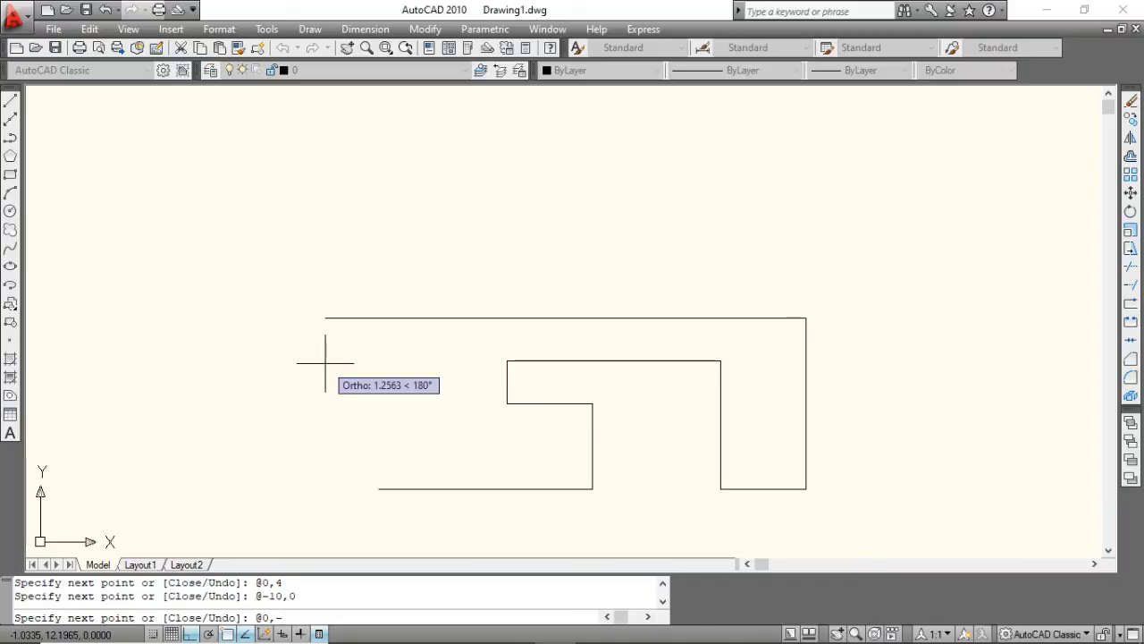
type("4")
key("Return")
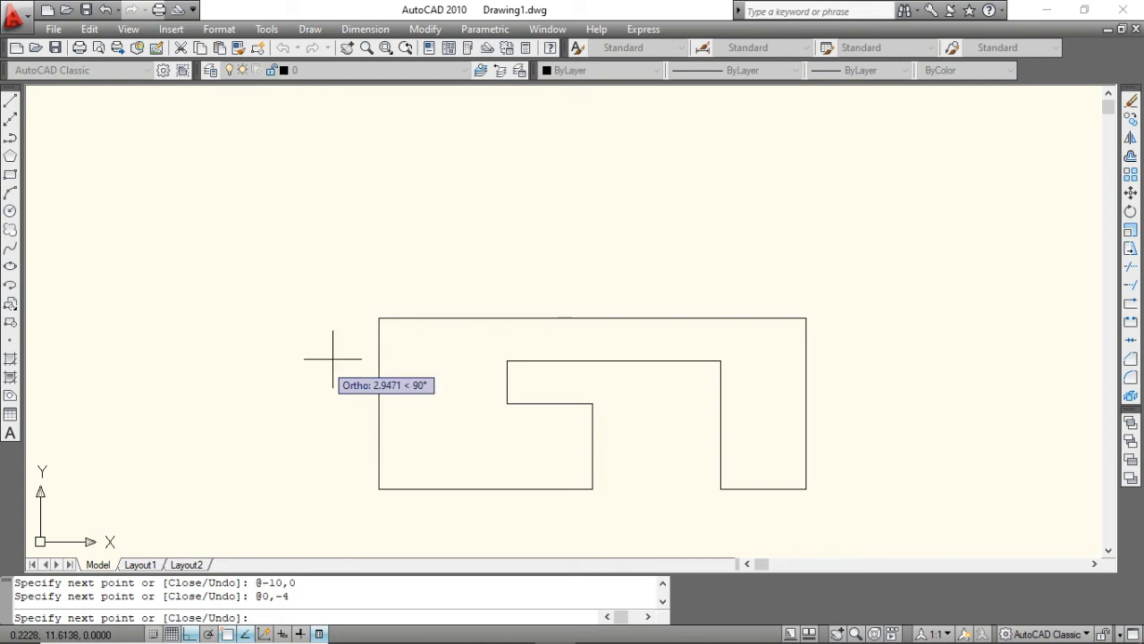
key("Return")
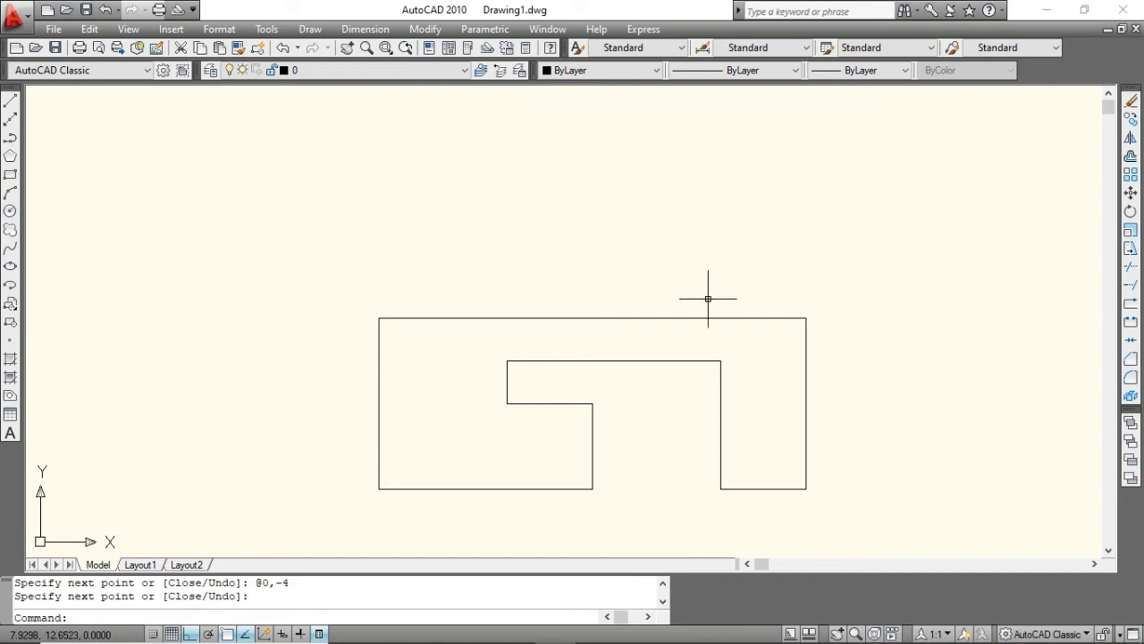
Step: Start a new line in the empty area right of the finished outline, consult the Sudut.jpg angle diagram, and draw the bottom edge to @5<0
middle_click_drag(705, 298, 391, 327)
scroll(537, 326, "down", 2)
mouse_move(572, 325)
middle_mouse_down()
mouse_move(581, 349)
mouse_move(514, 379)
middle_mouse_up()
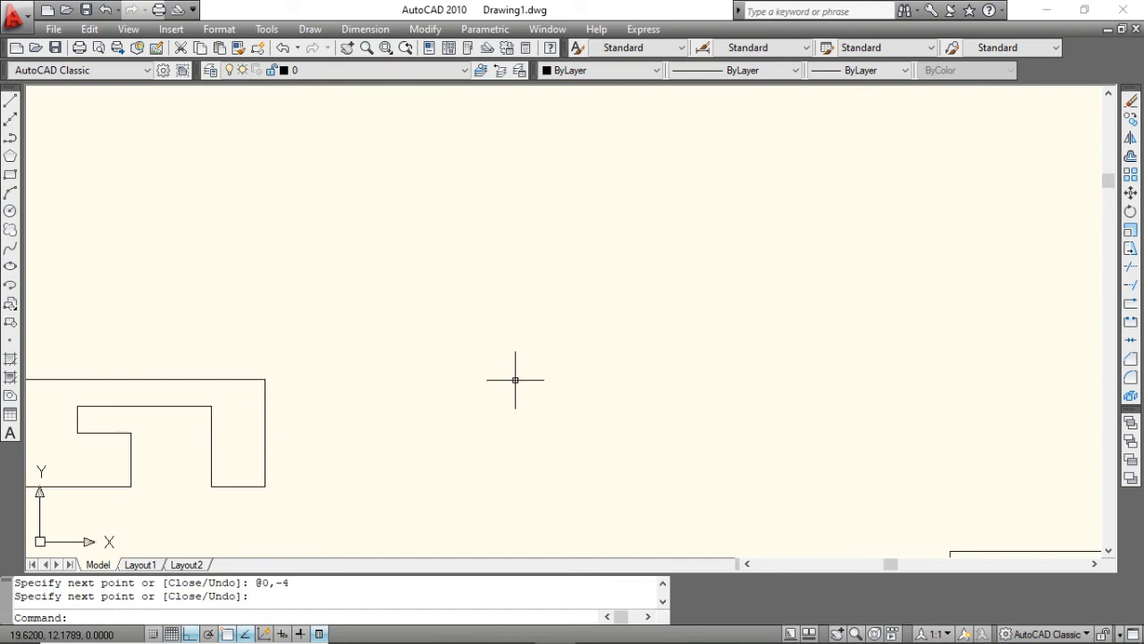
type("L")
key("Return")
left_click(489, 417)
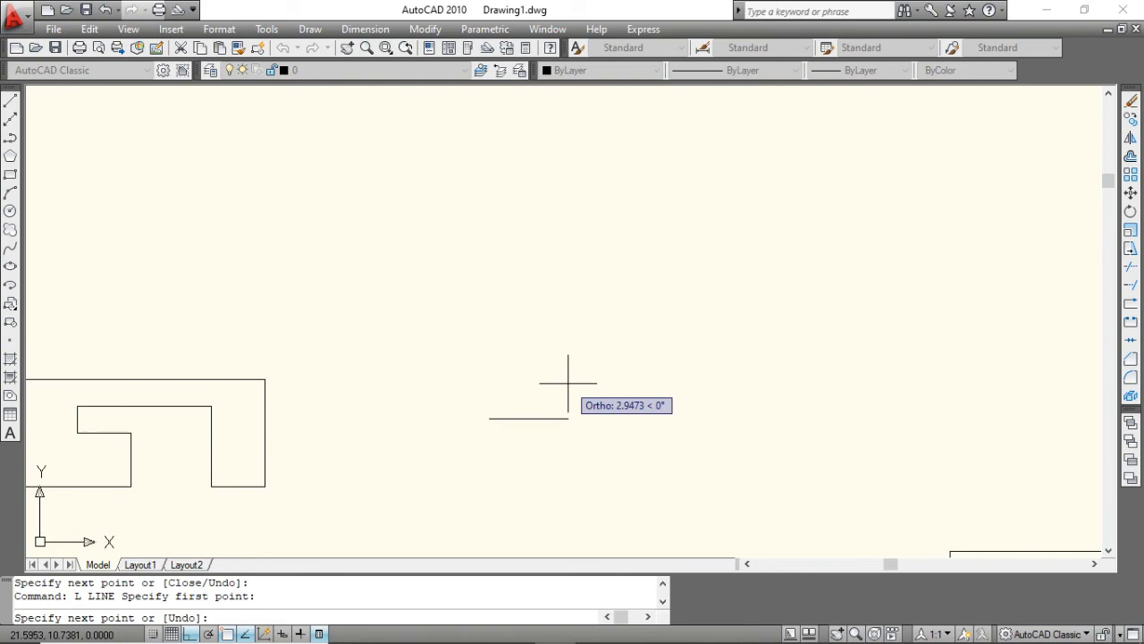
key("alt+Tab")
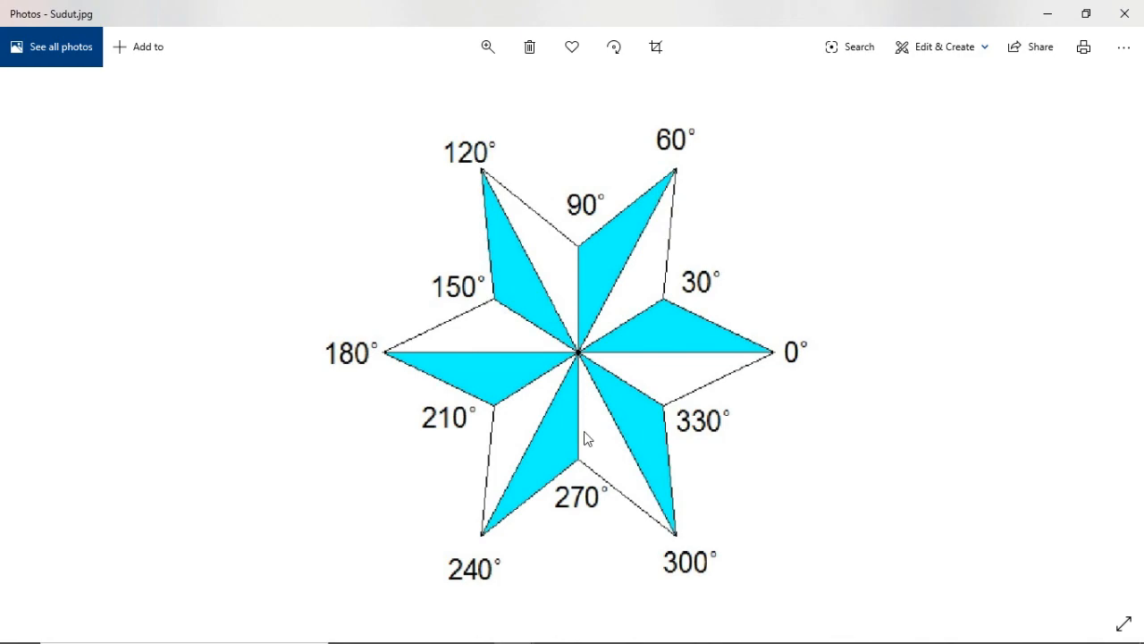
key("alt+Tab")
key("alt+Tab")
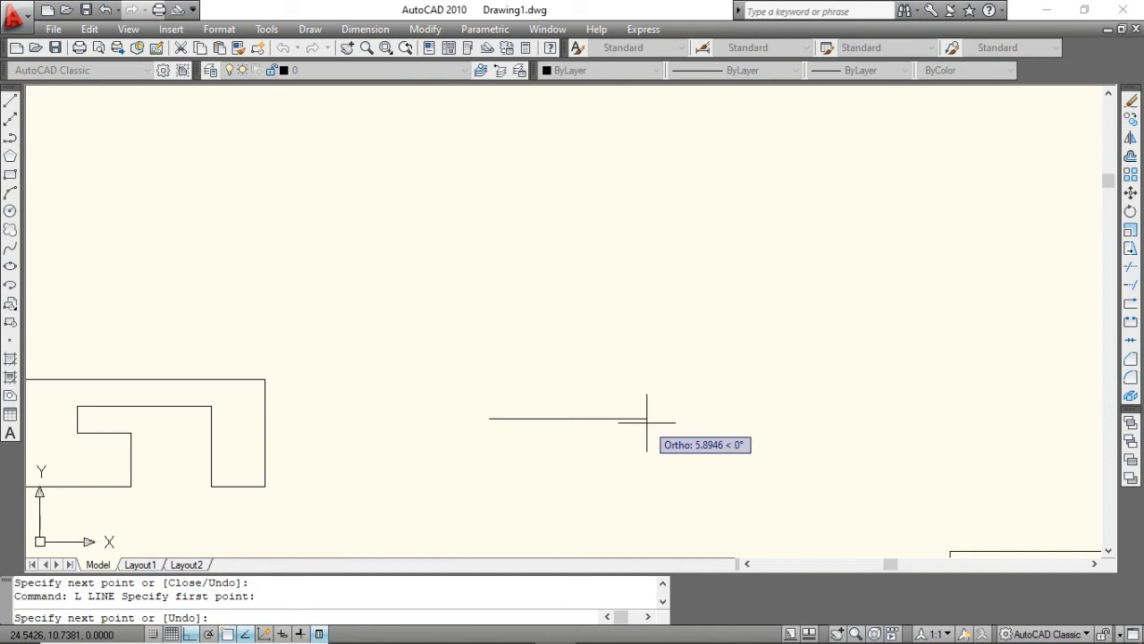
type("@5<0")
key("Return")
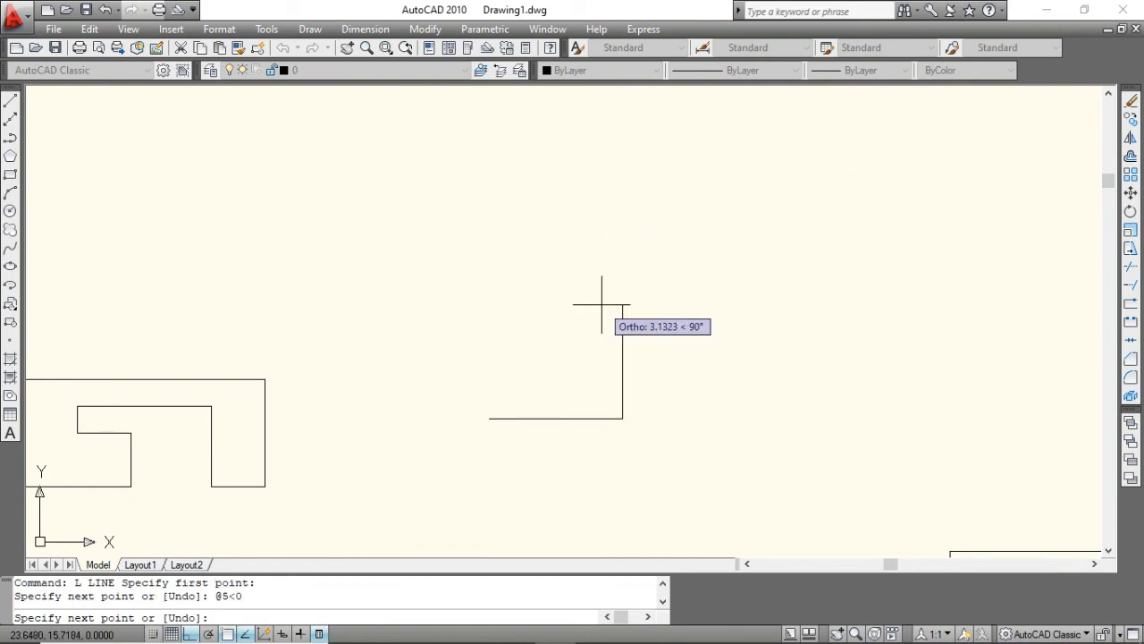
Step: Check the angle diagram and reference image 01.jpg, and draw the short vertical edge up to polar coordinate @2<90
key("alt+Tab")
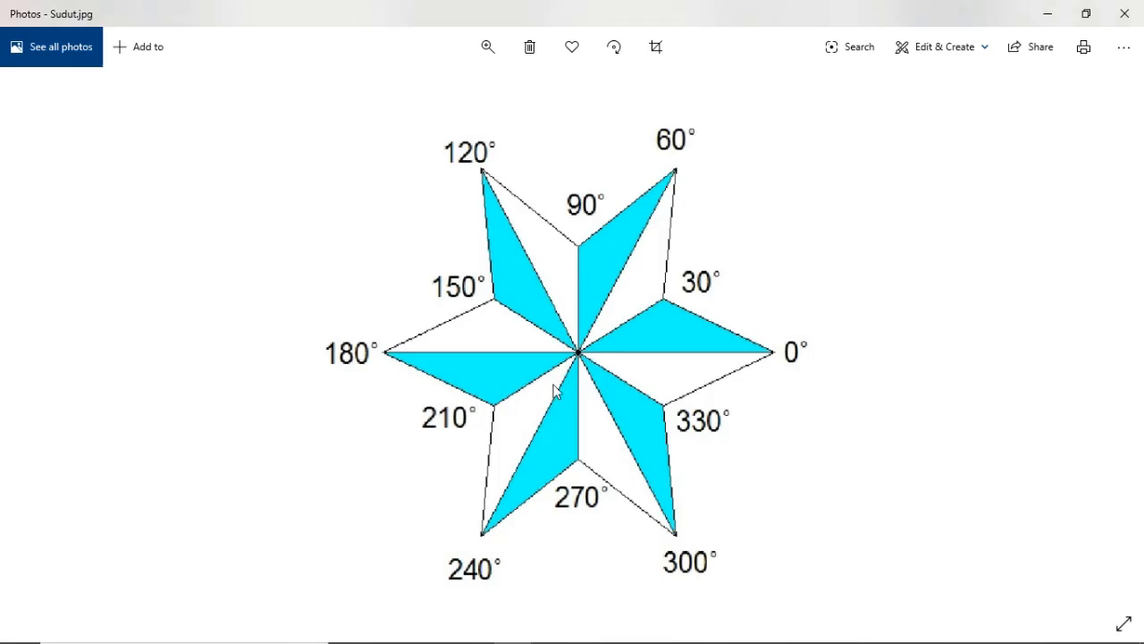
key("alt+Tab")
key("alt+Tab")
key("alt+Tab")
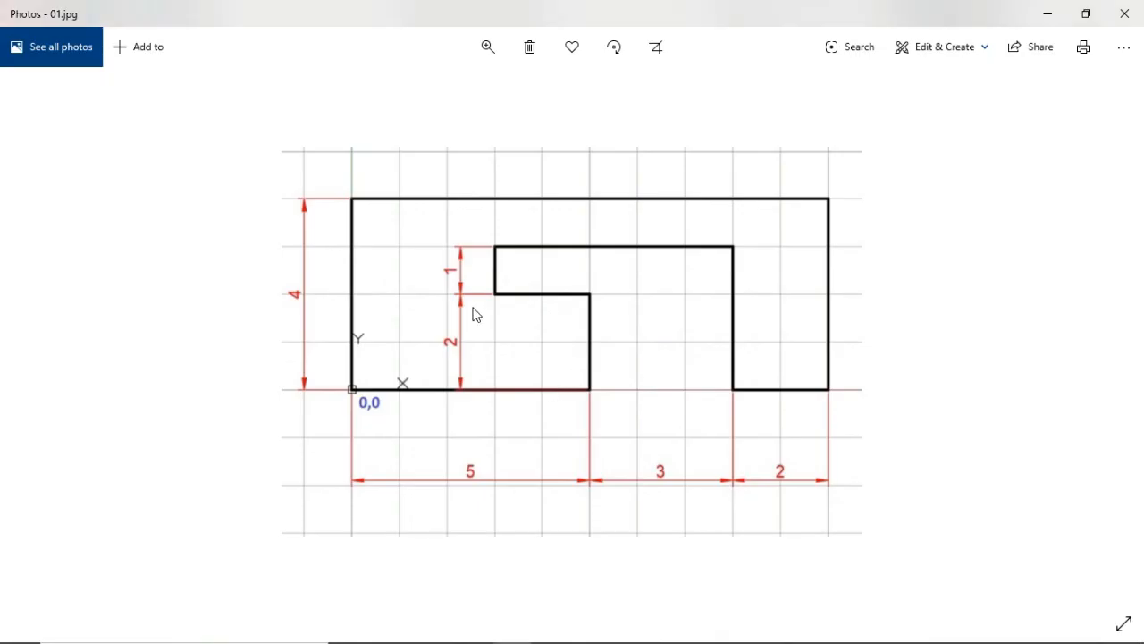
key("alt+Tab")
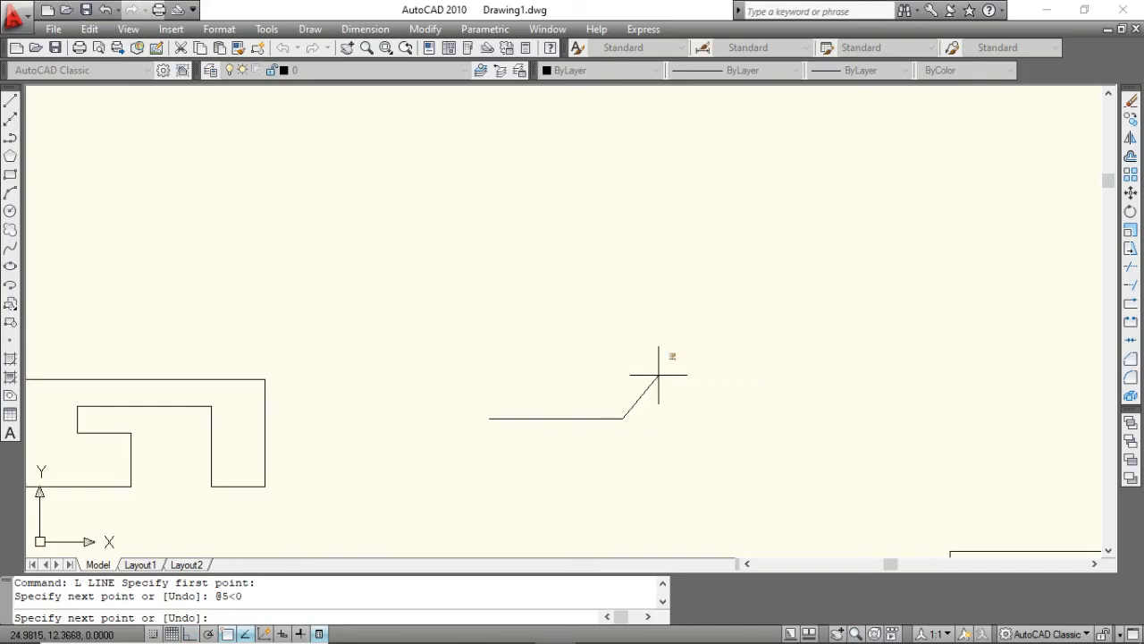
type("@2<")
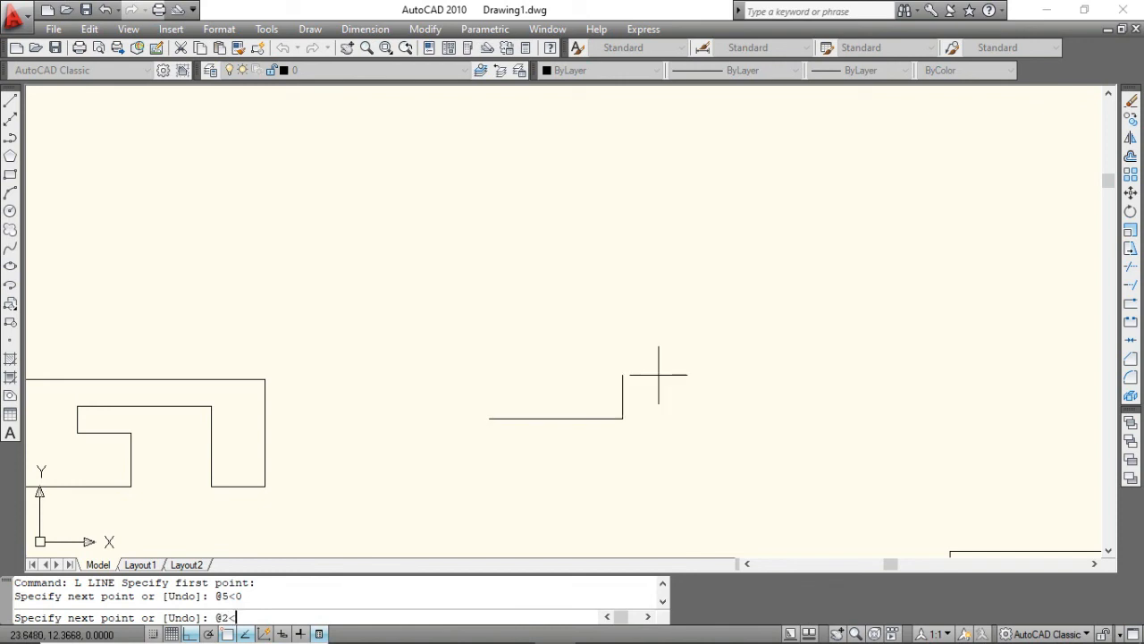
type("90")
key("Return")
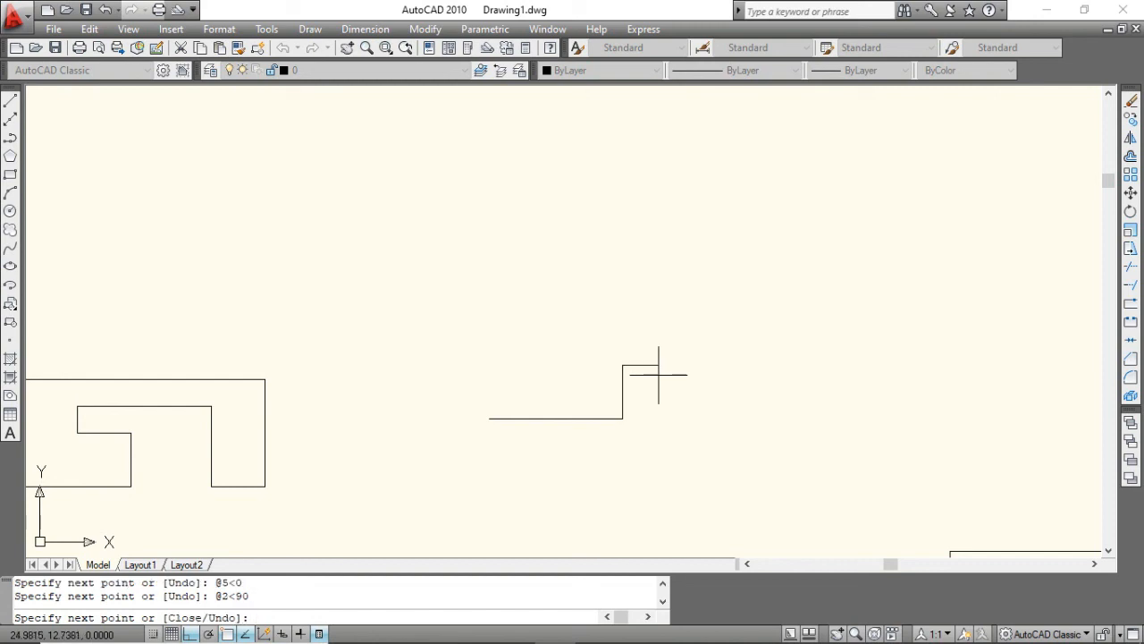
Step: Check the Sudut.jpg angle diagram and draw the short horizontal edge back toward the left to polar coordinate @2<180
key("alt+Tab")
left_click(459, 349)
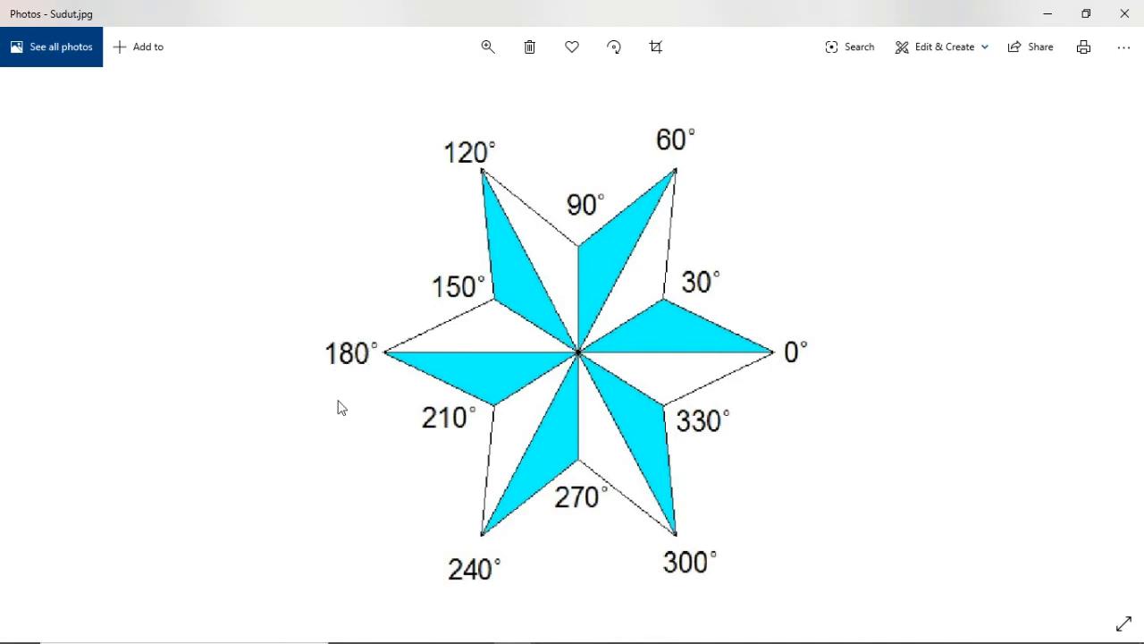
key("alt+Tab")
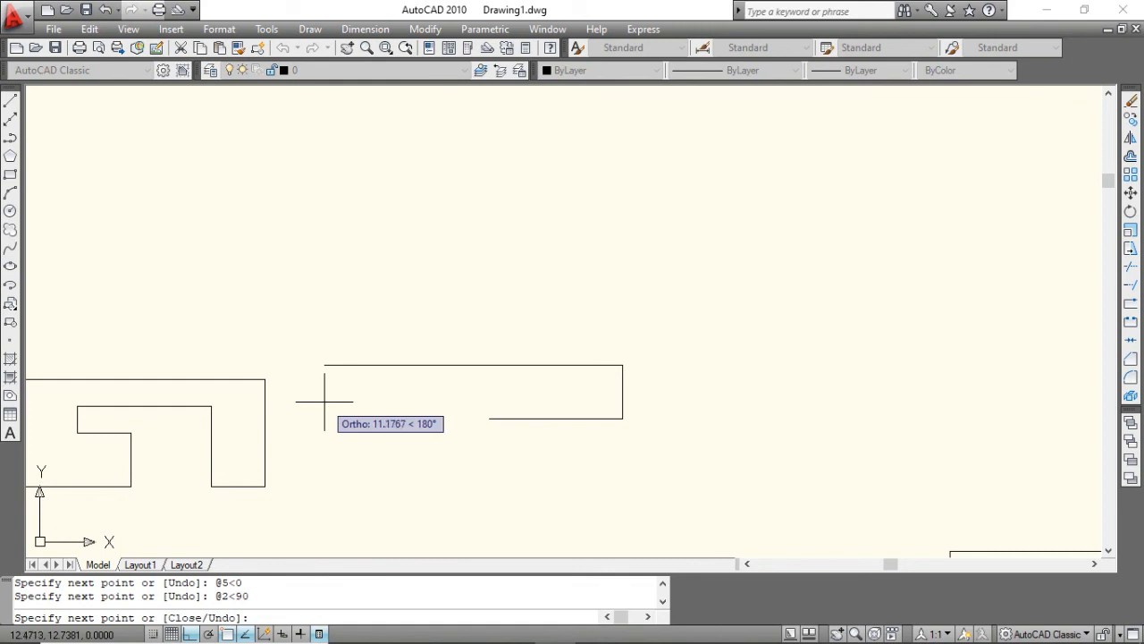
type("@2")
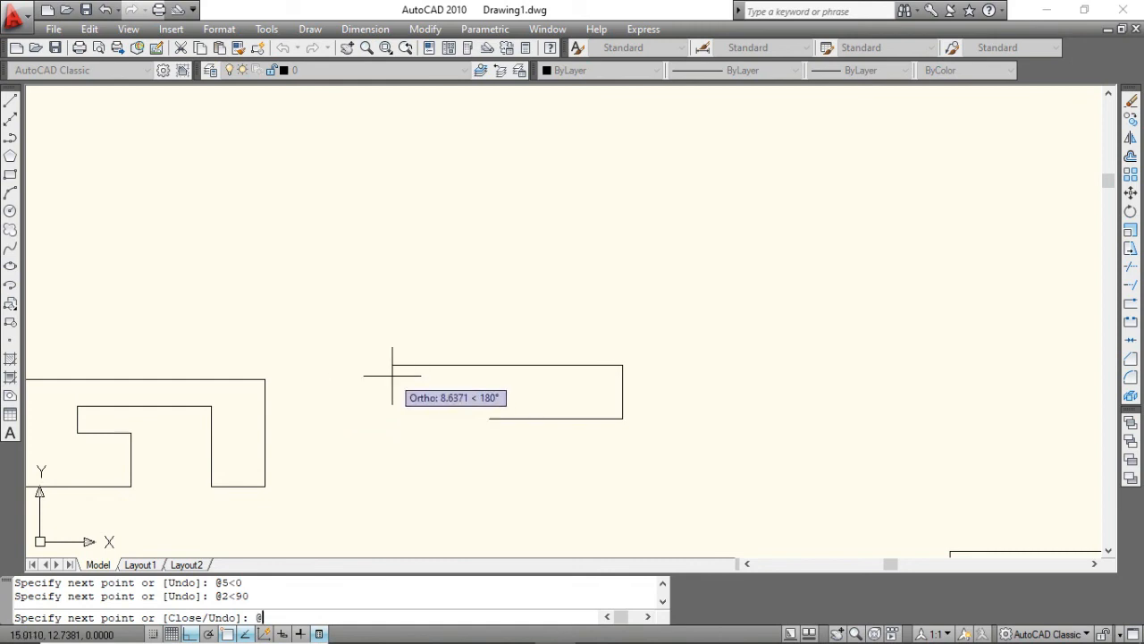
type(",")
key("BackSpace")
type("<180")
key("Return")
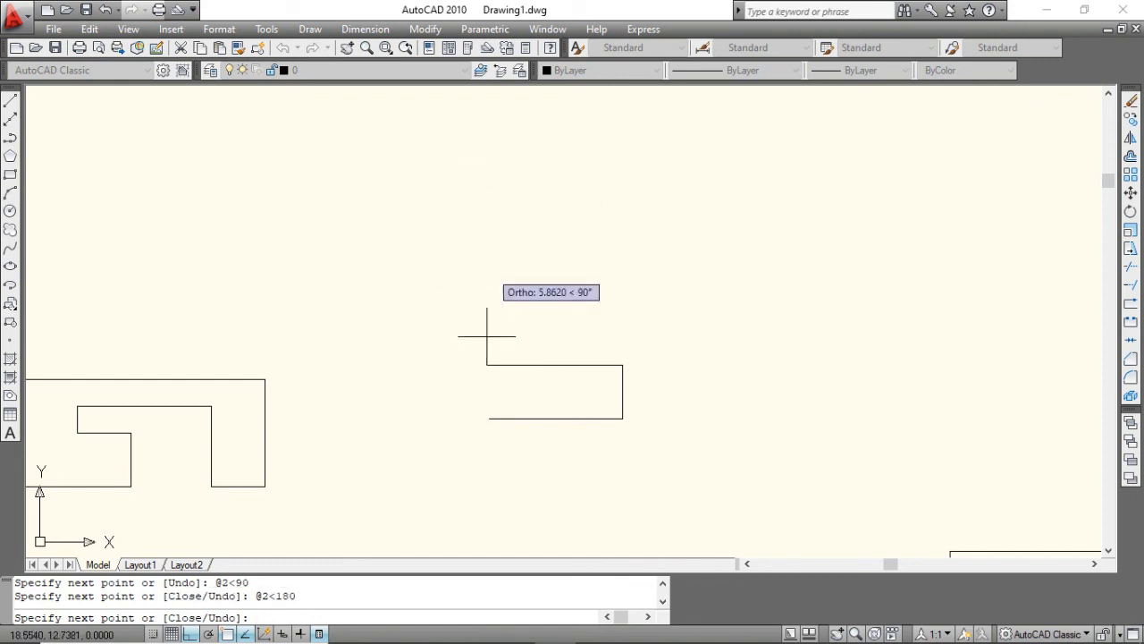
Step: Turn off Ortho mode, check the reference images, and draw the short vertical edge up to polar coordinate @1<90
left_click(190, 634)
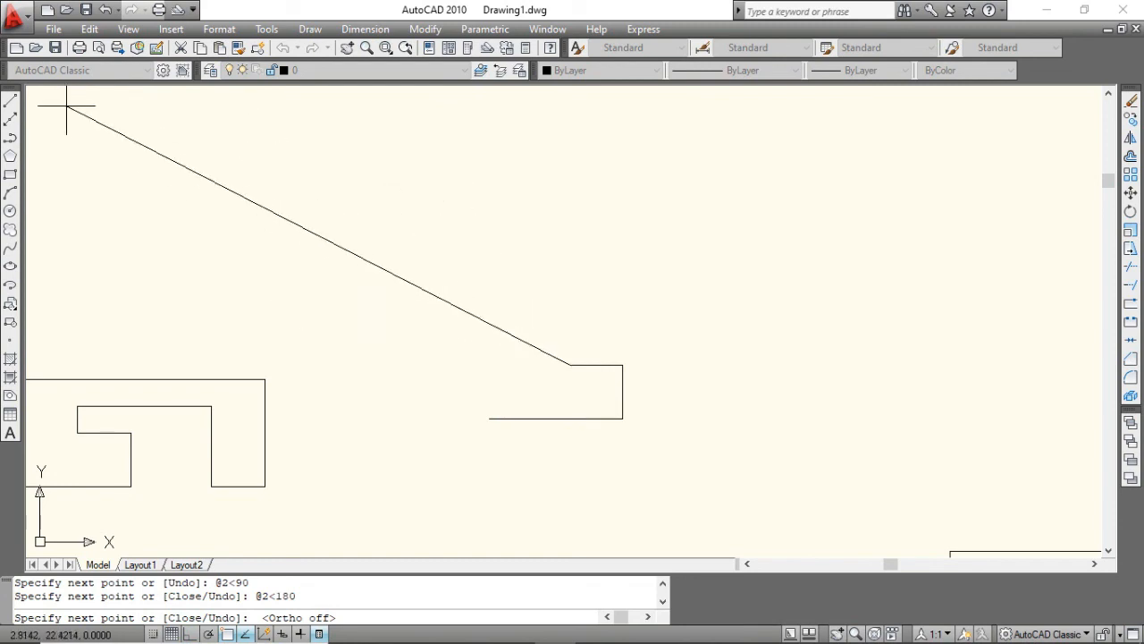
key("alt+Tab")
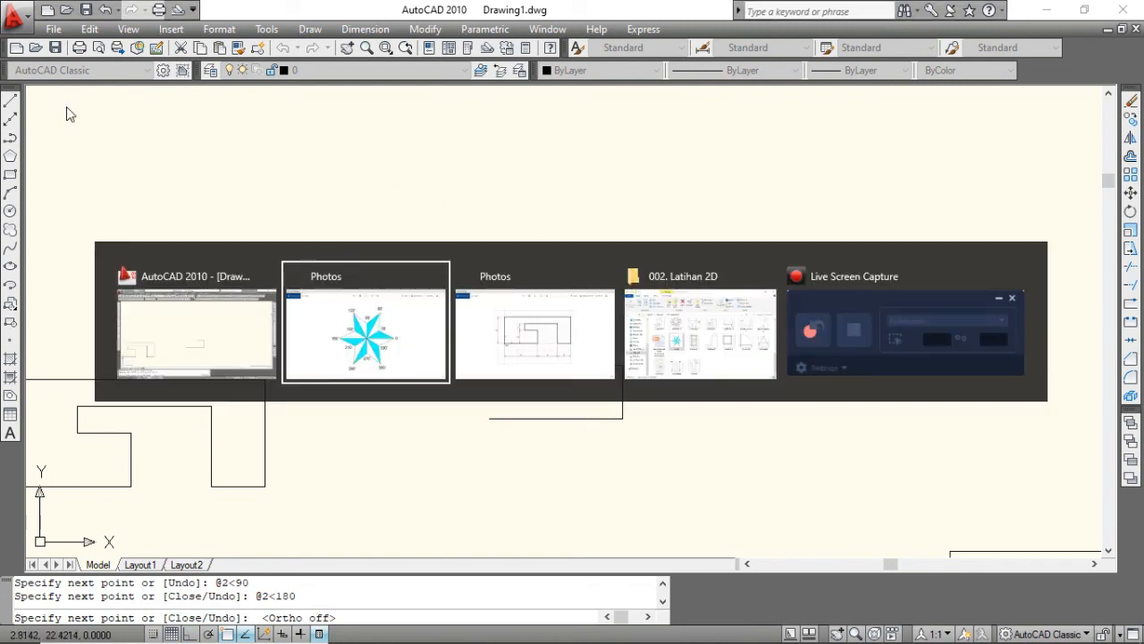
key("alt+Tab")
key("alt+Tab")
key("Tab")
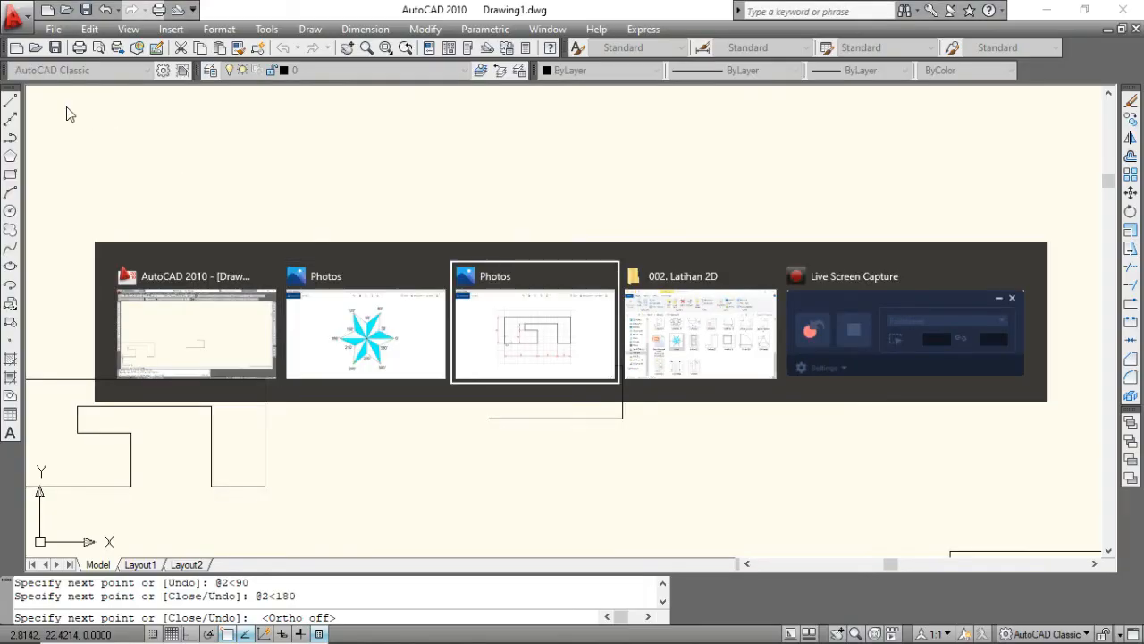
key("alt+Tab")
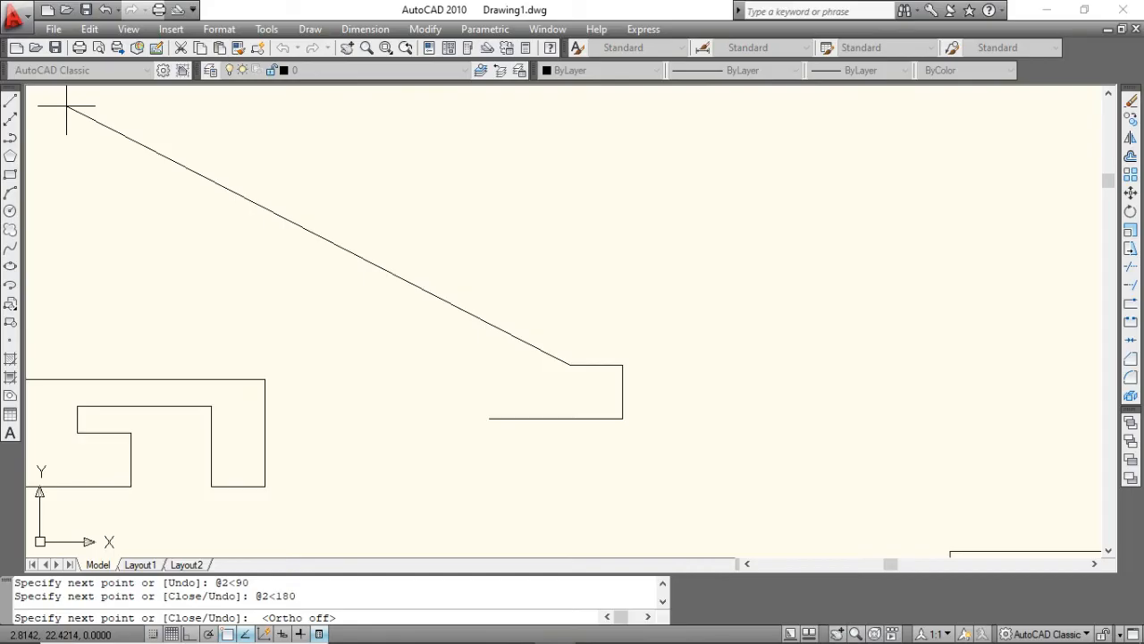
type("@1<90")
key("Return")
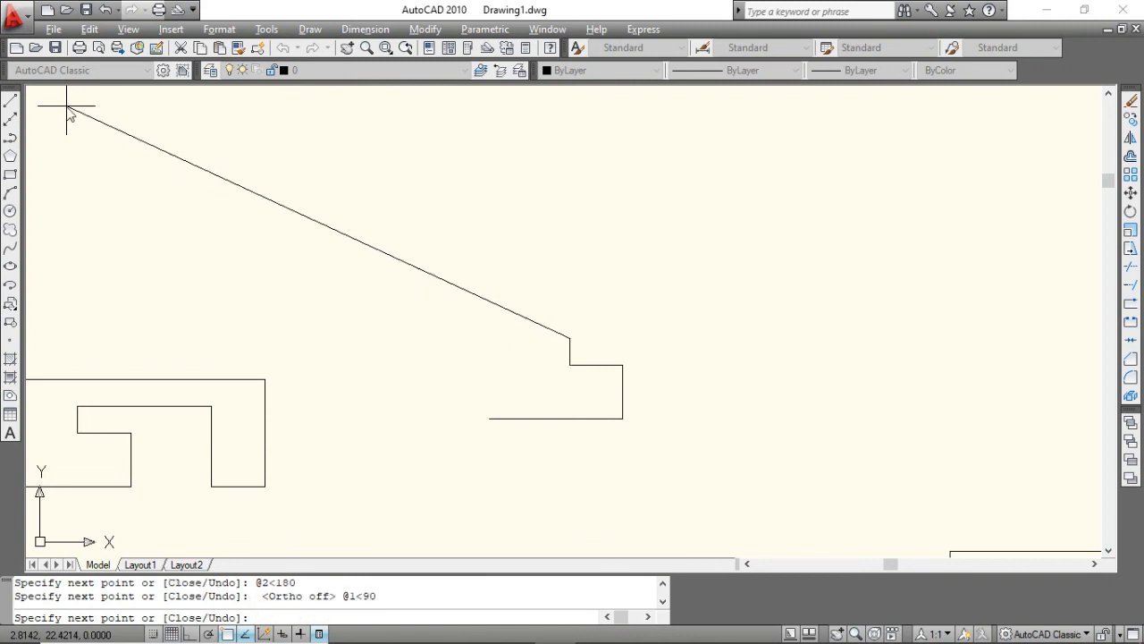
Step: Check the angle diagram and reference image 01.jpg, and draw the inner horizontal edge to polar coordinate @5<0
key("alt+Tab")
key("alt+Tab")
key("Tab")
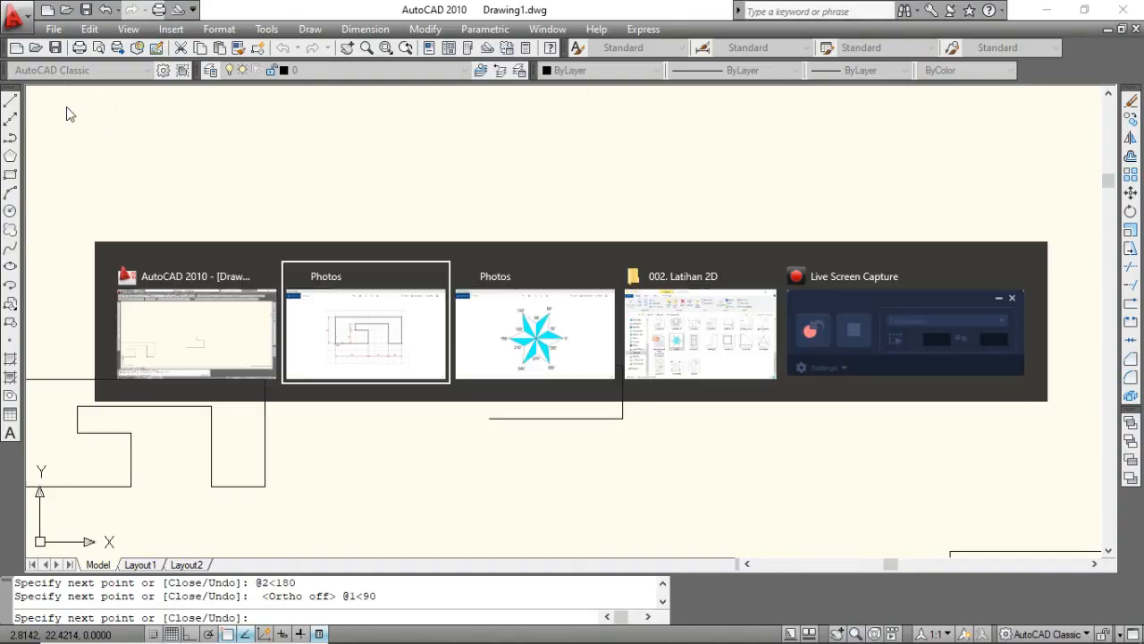
key("alt+Tab")
key("Tab")
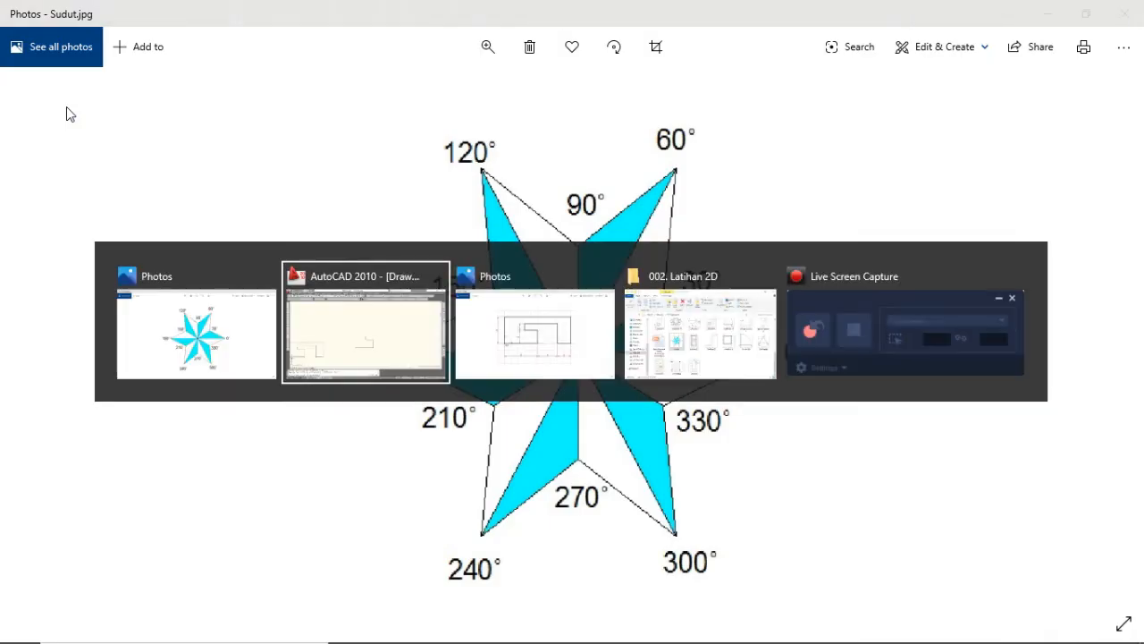
key("alt+Tab")
key("Tab")
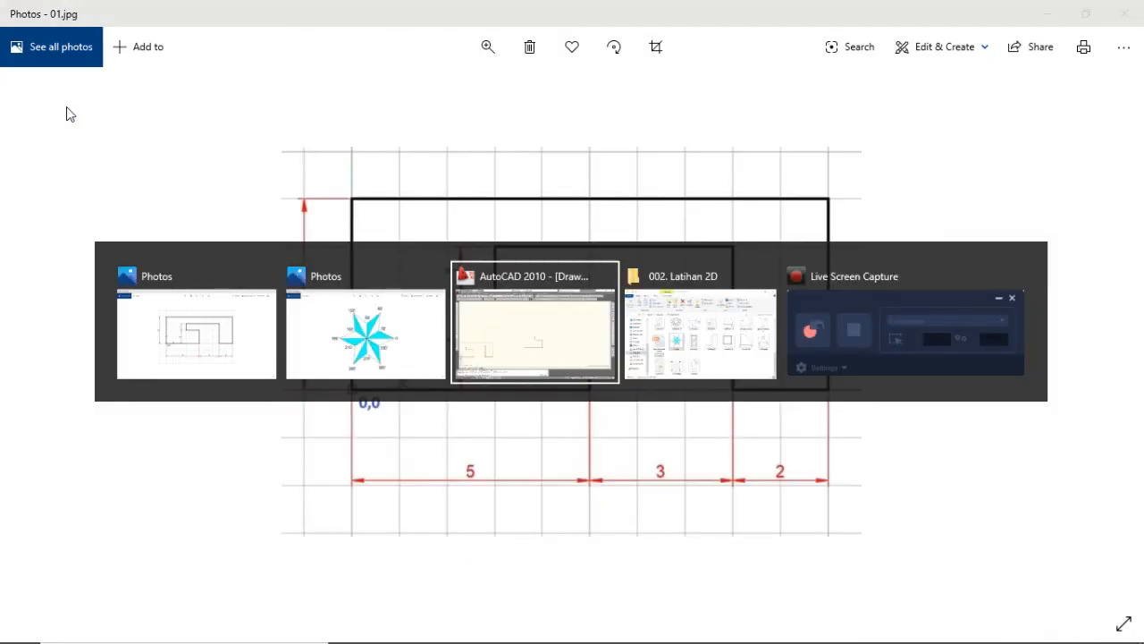
type("@")
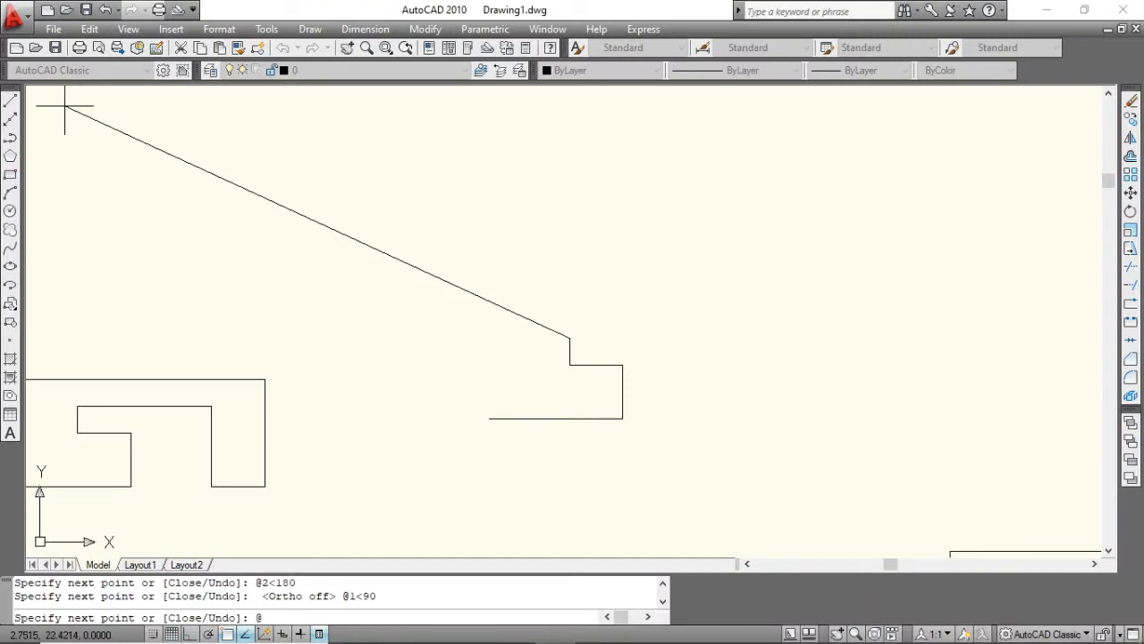
type("5<0")
key("Return")
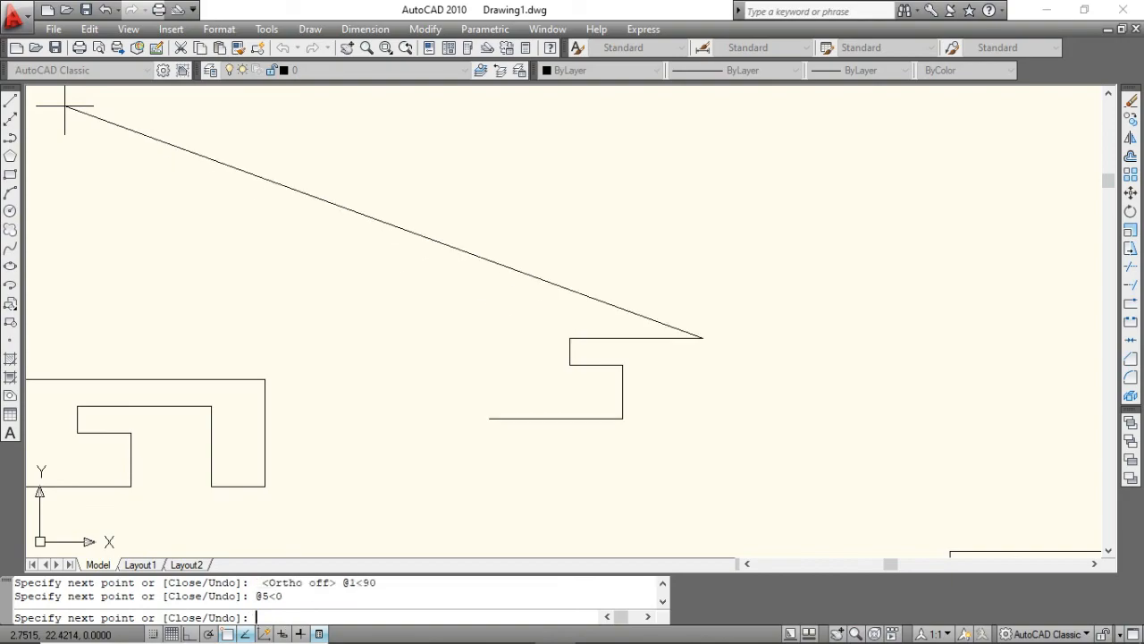
Step: Compare reference image 01.jpg with the angle diagram and draw the inner vertical edge down to polar coordinate @3<270
key("alt+Tab")
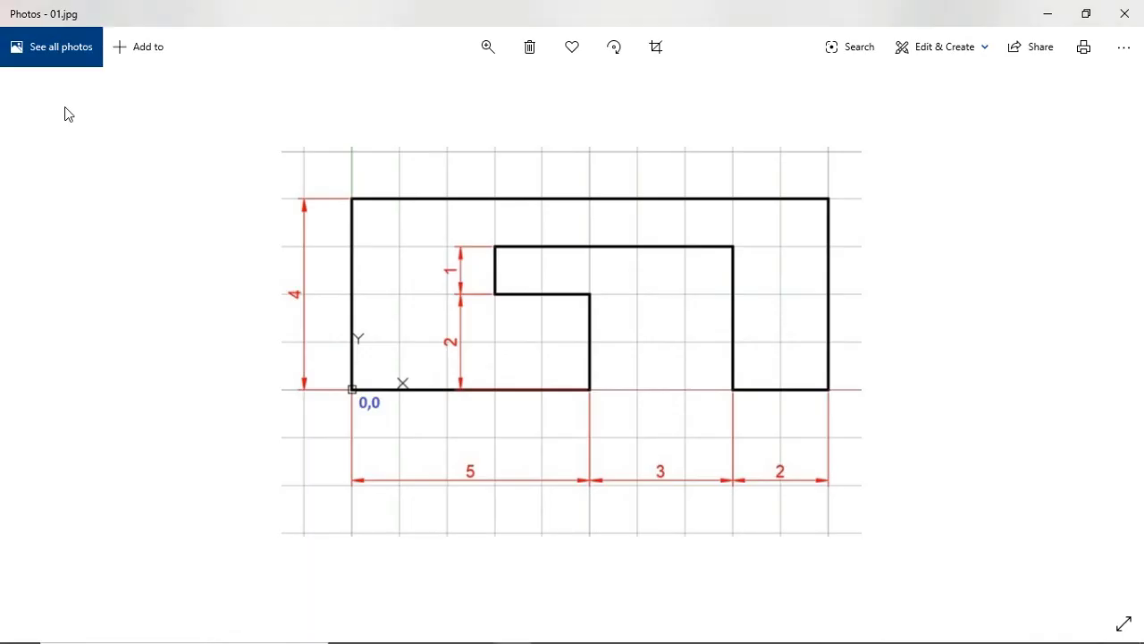
key("alt+Tab")
key("alt+Tab")
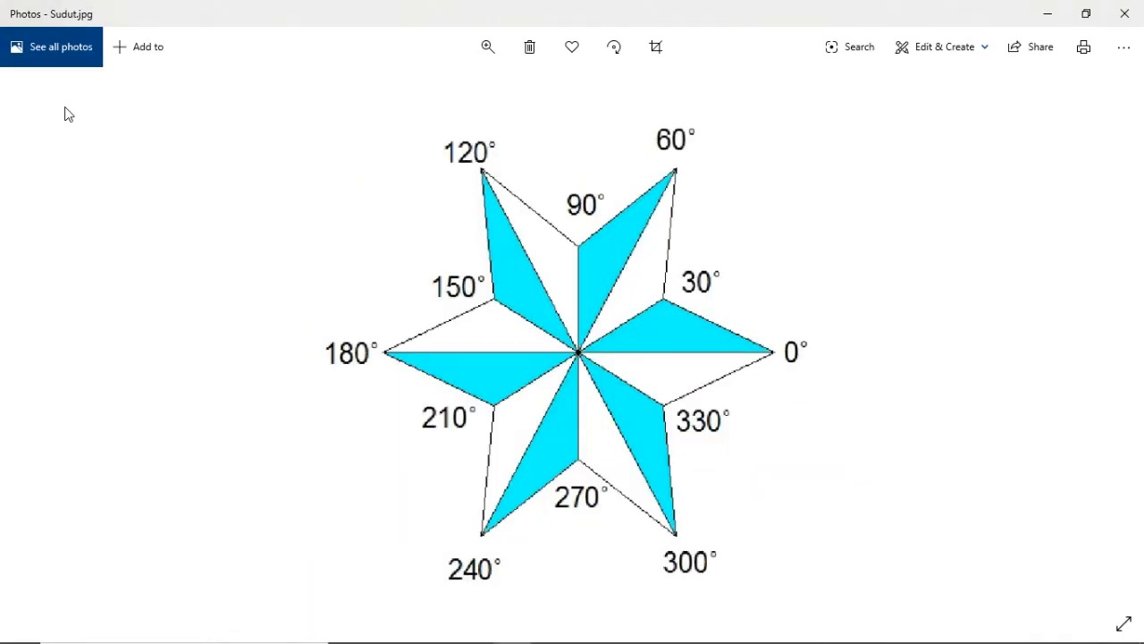
key("alt+Tab")
key("alt+Tab")
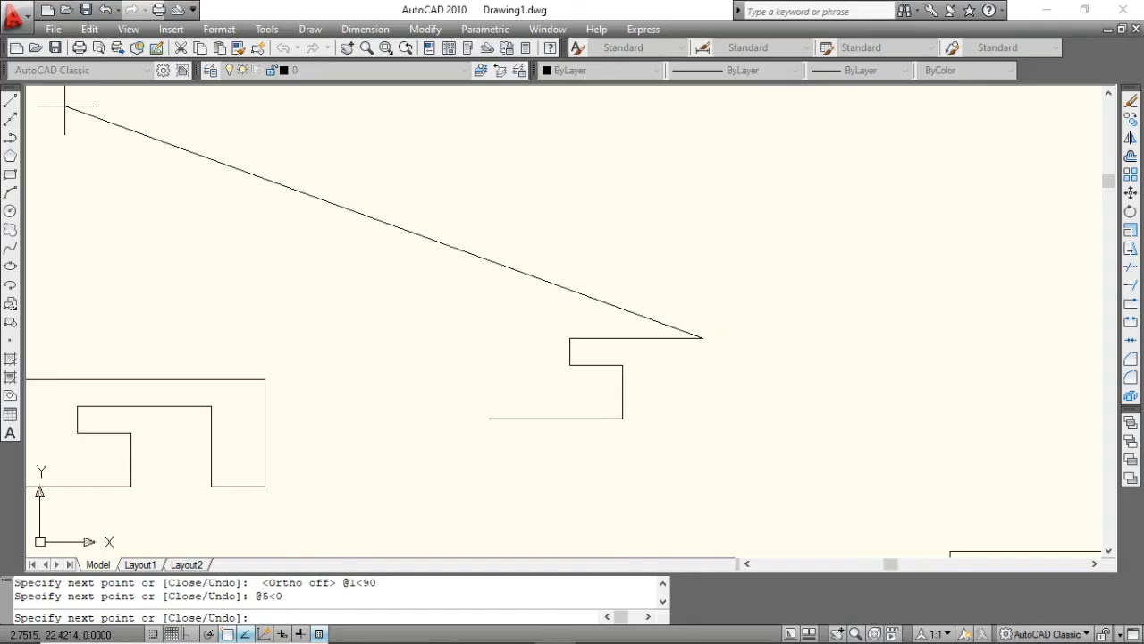
key("alt+Tab")
key("alt+Tab")
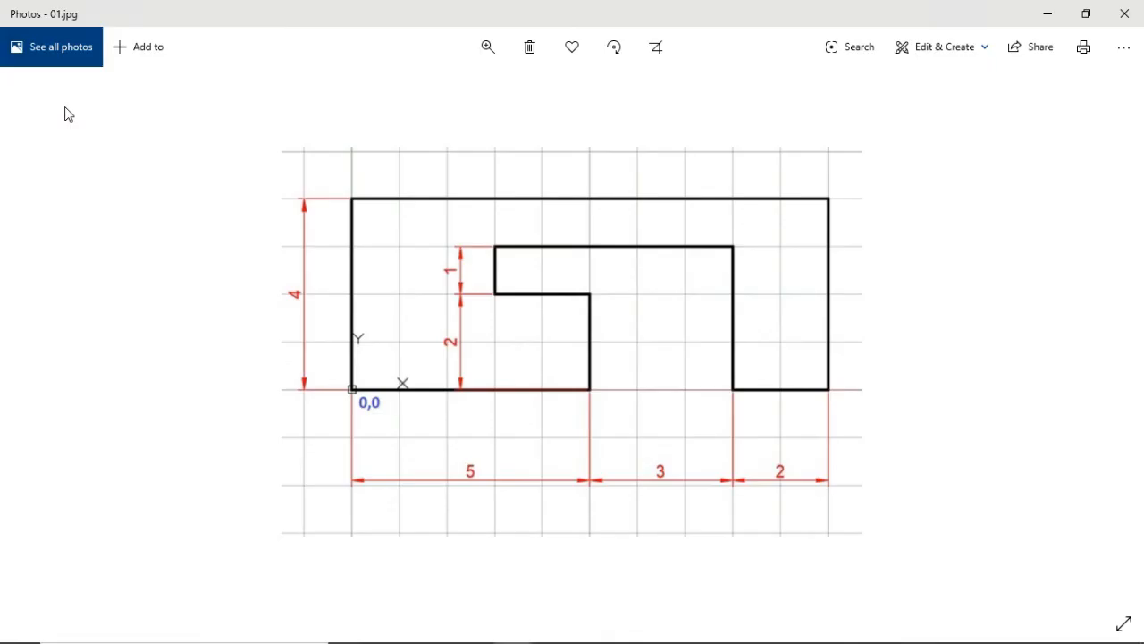
key("alt+Tab")
key("alt+Tab")
key("alt+Tab")
key("alt+Tab")
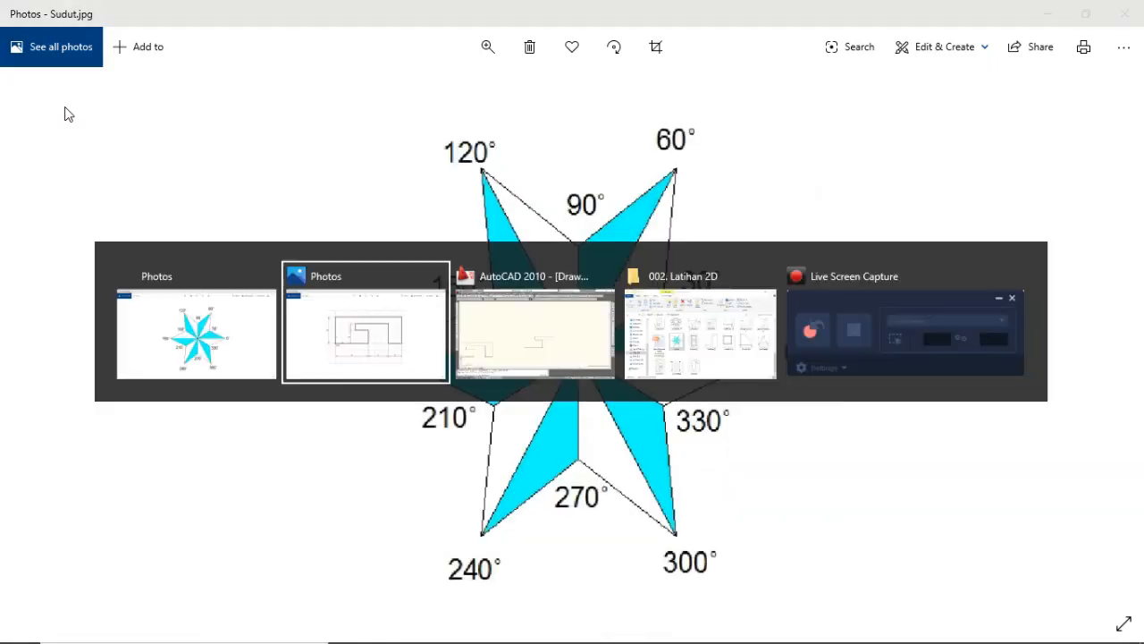
type("@")
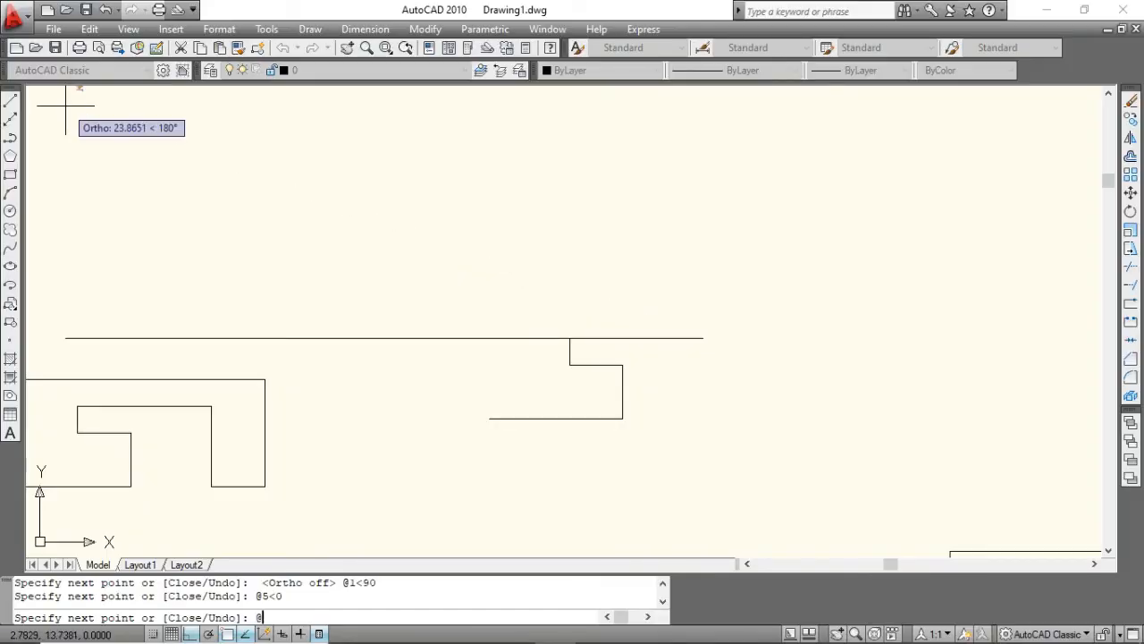
type("3")
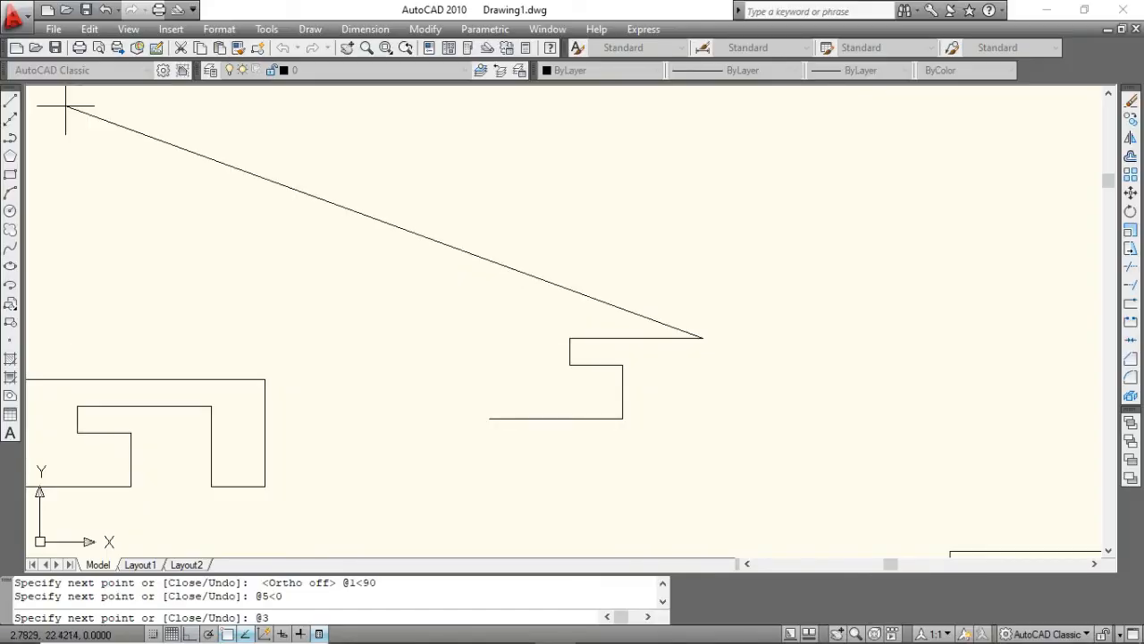
type("<270")
key("Return")
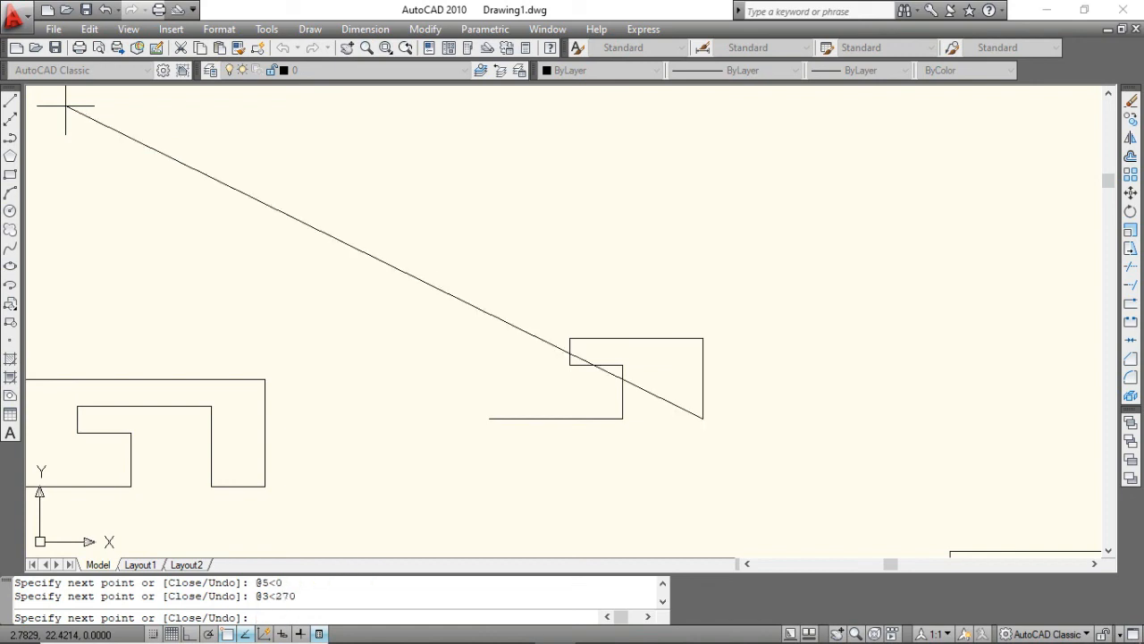
Step: Check the reference images, then draw the short bottom edge to @2<0 and the right vertical edge up to @4<90
key("alt+Tab")
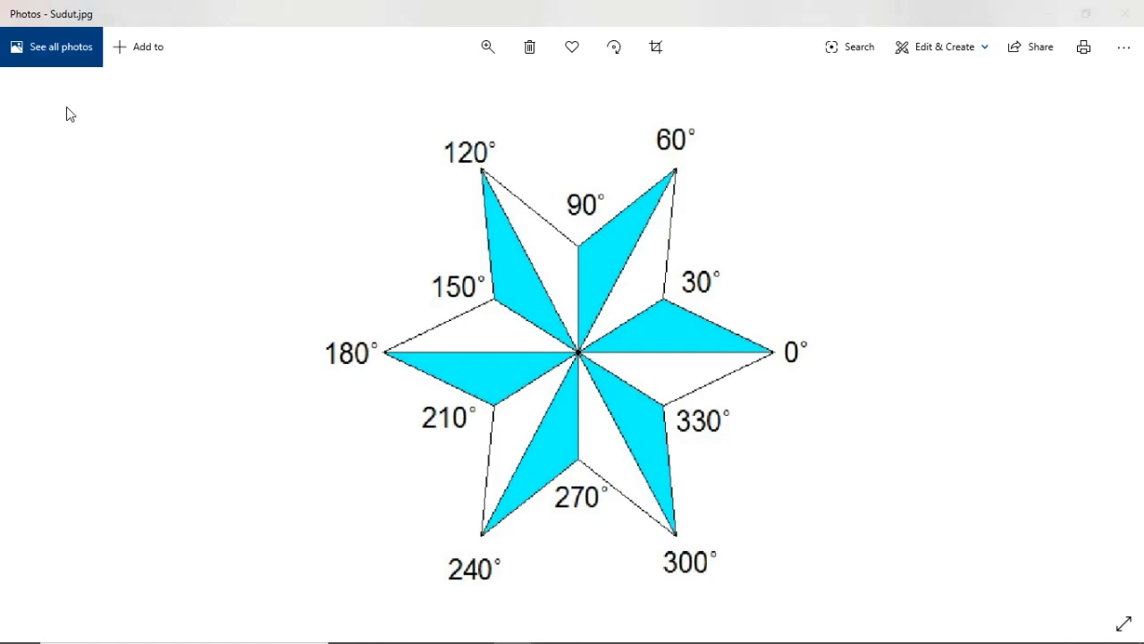
key("alt+Tab")
key("alt+Tab")
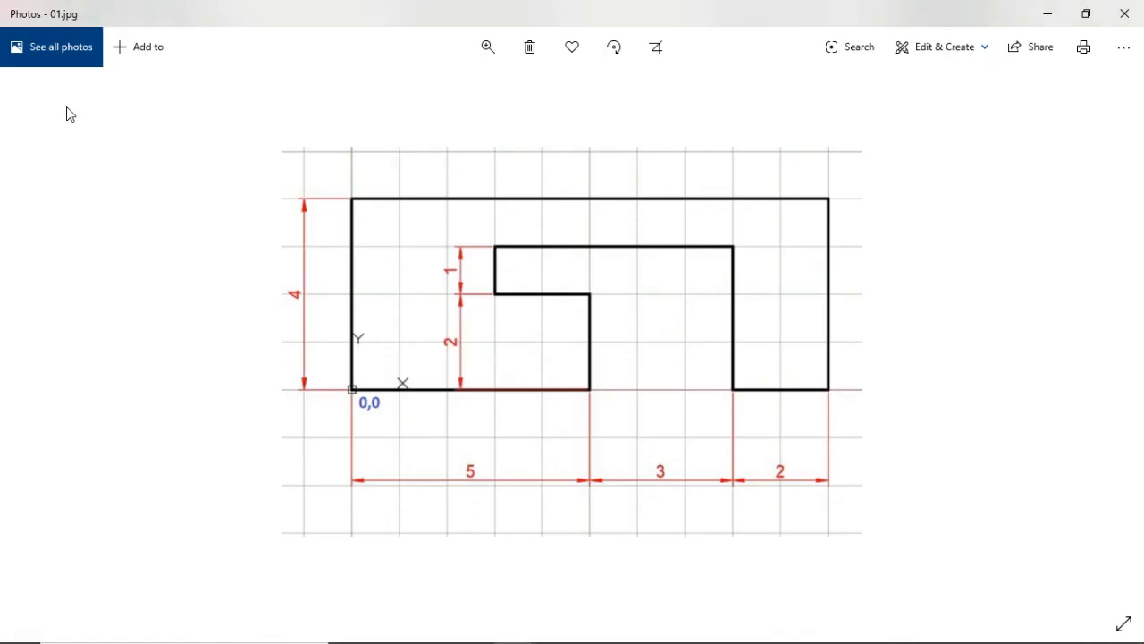
key("alt+Tab")
type("@")
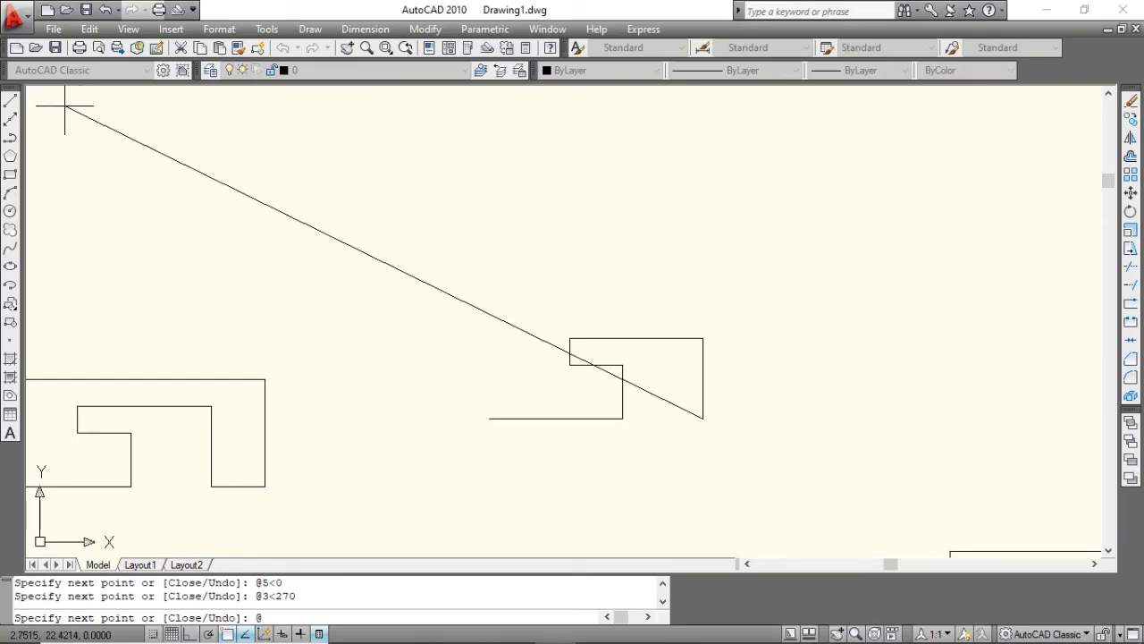
type("2<0")
key("Return")
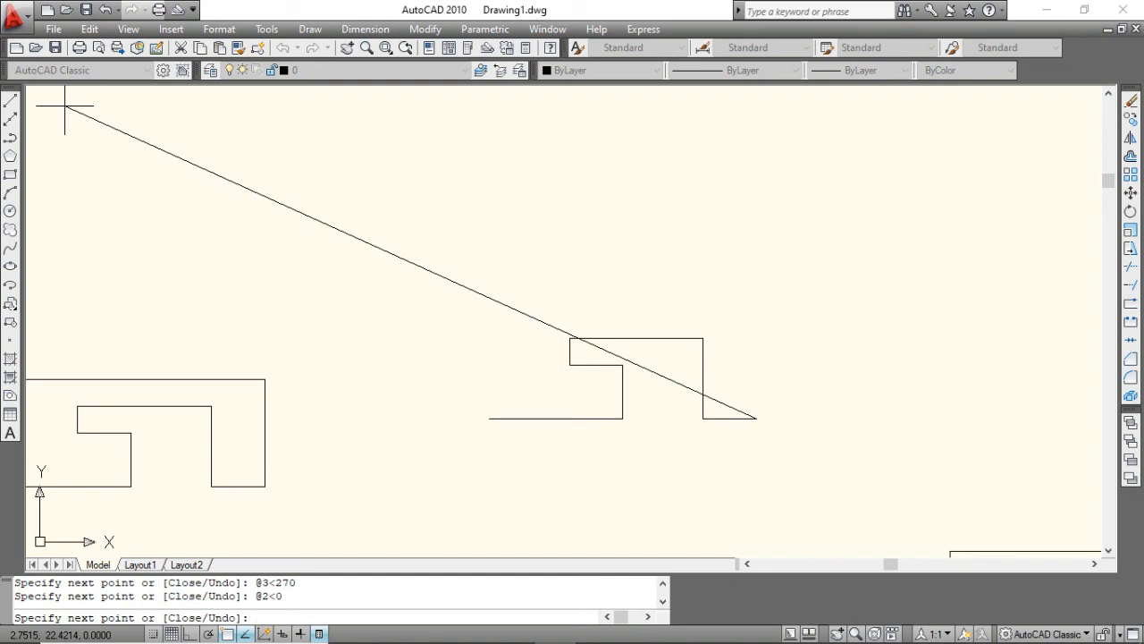
type("@4<90")
key("Return")
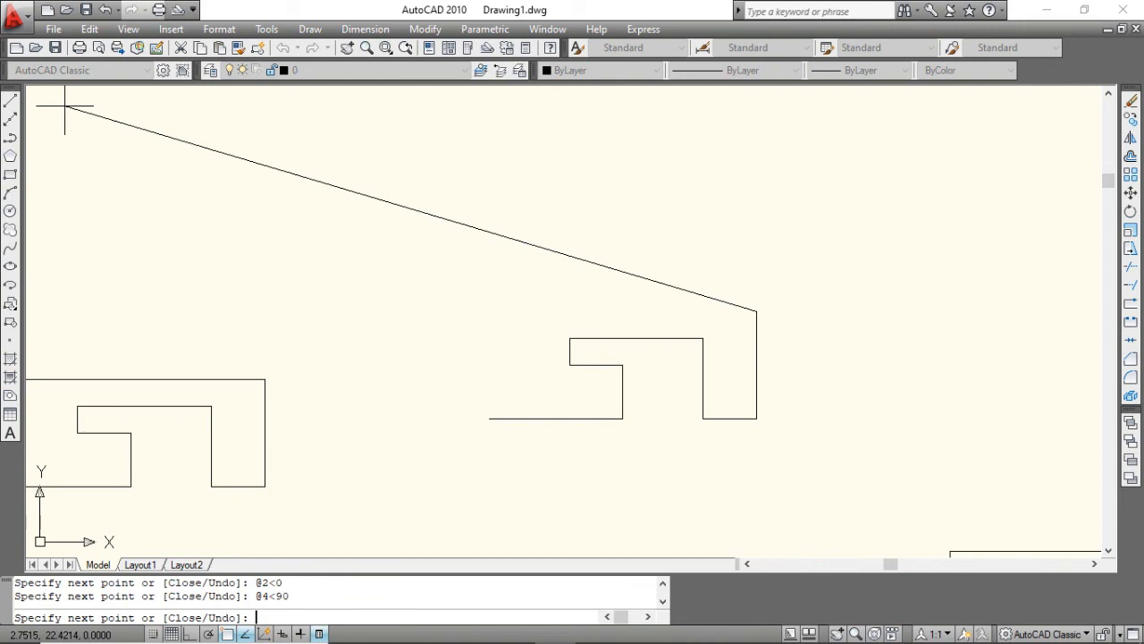
type("@10,180")
key("Return")
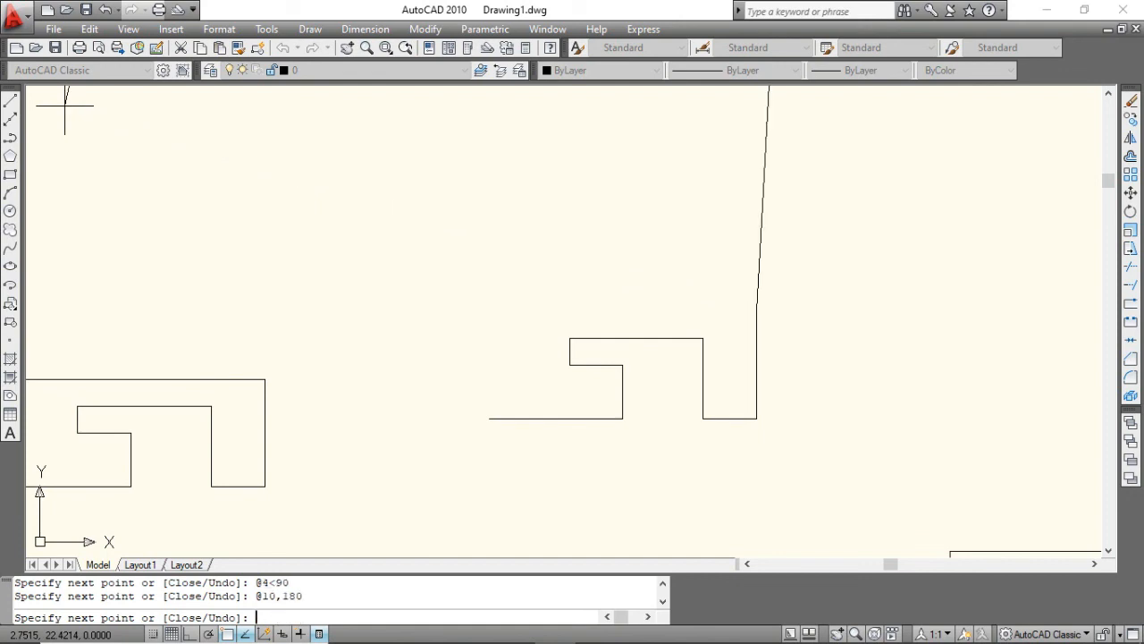
key("ctrl+z")
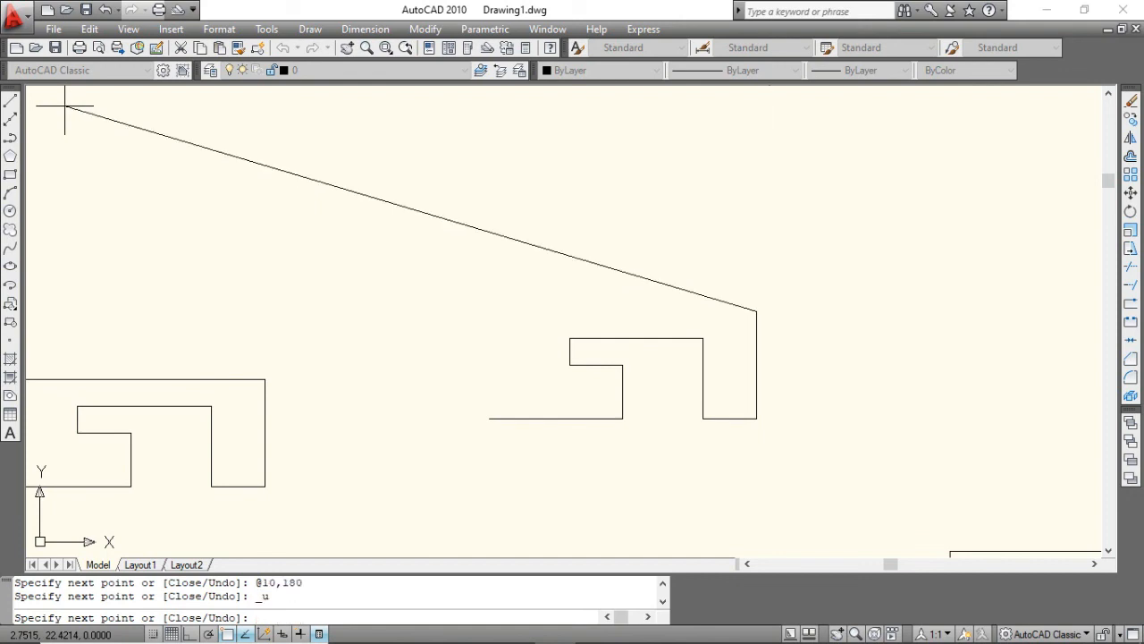
type("@10<180")
key("Return")
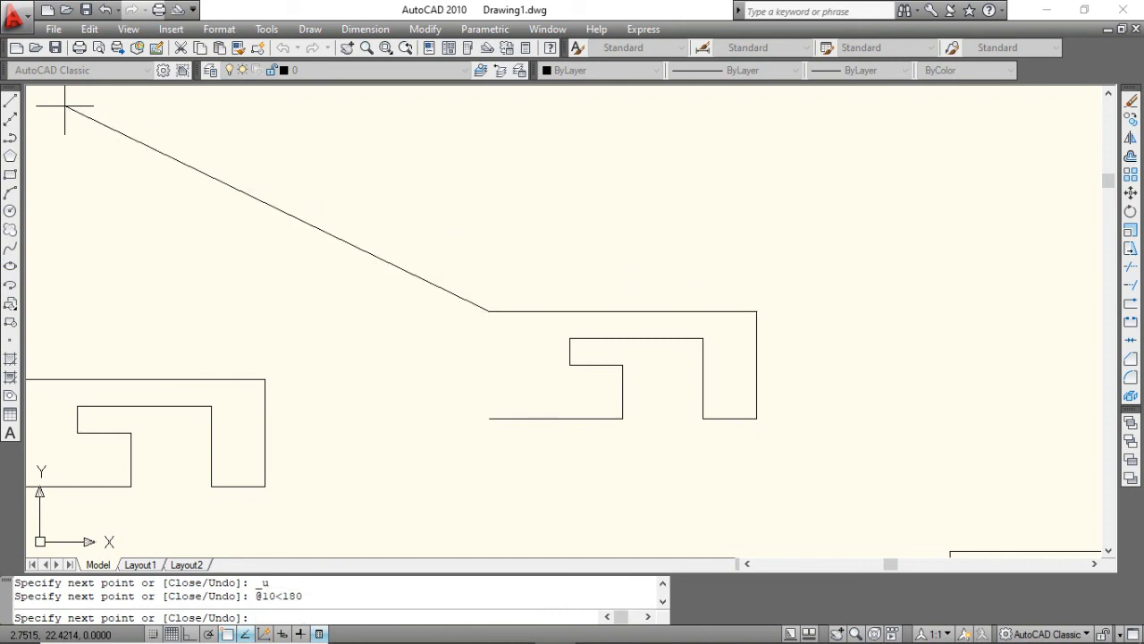
type("@4<270")
key("Return")
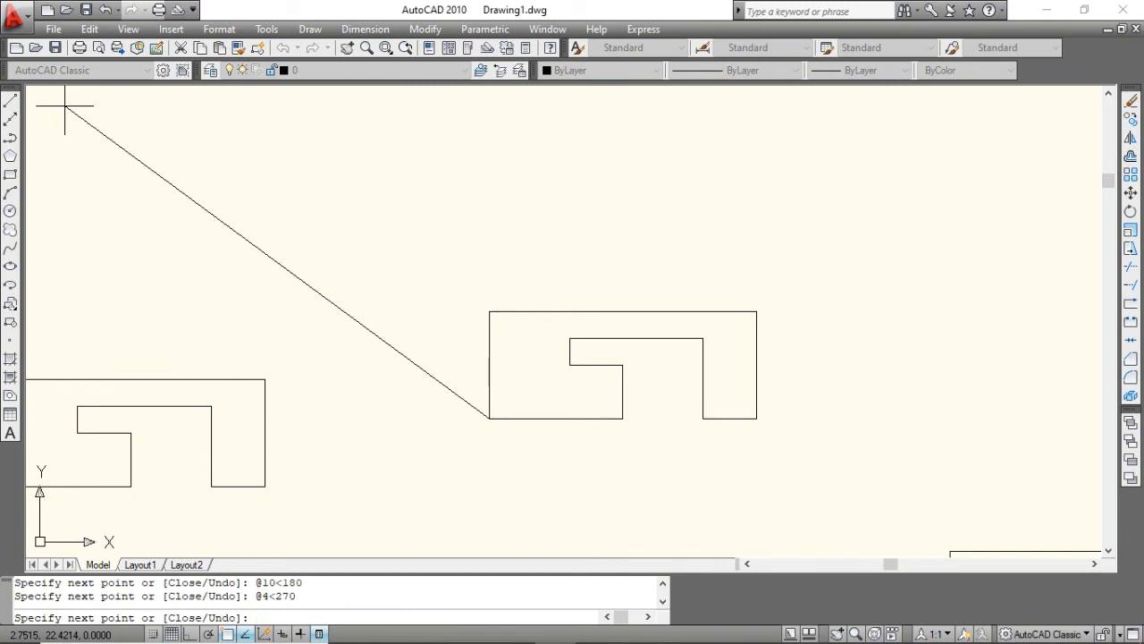
key("Return")
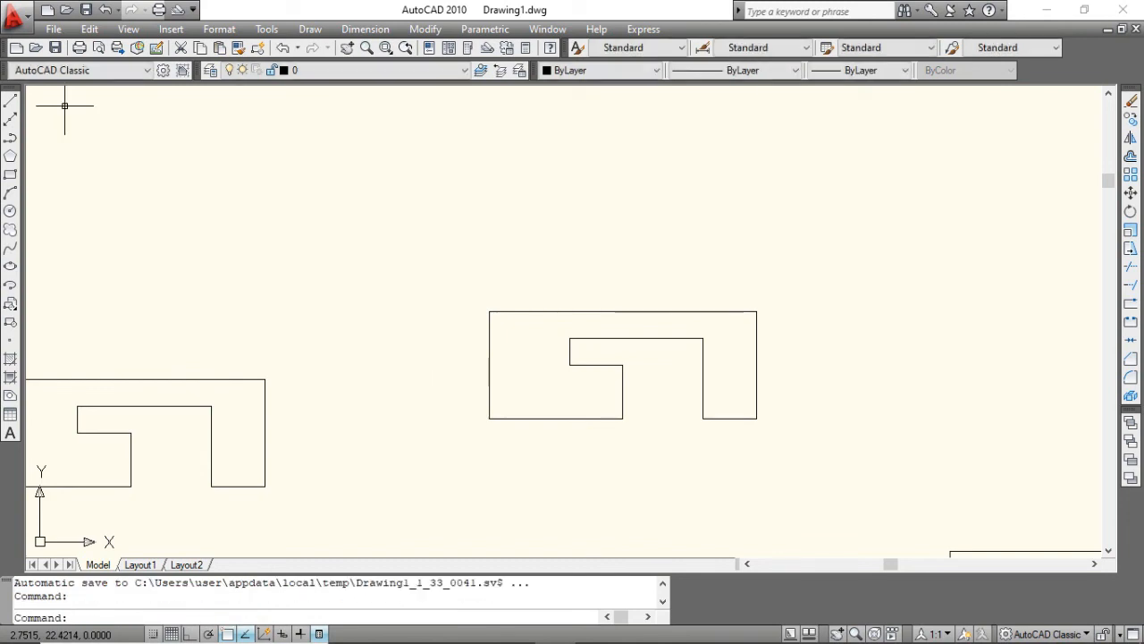
Step: Zoom to the drawing extents to view all the finished outlines together
scroll(317, 291, "down", 5)
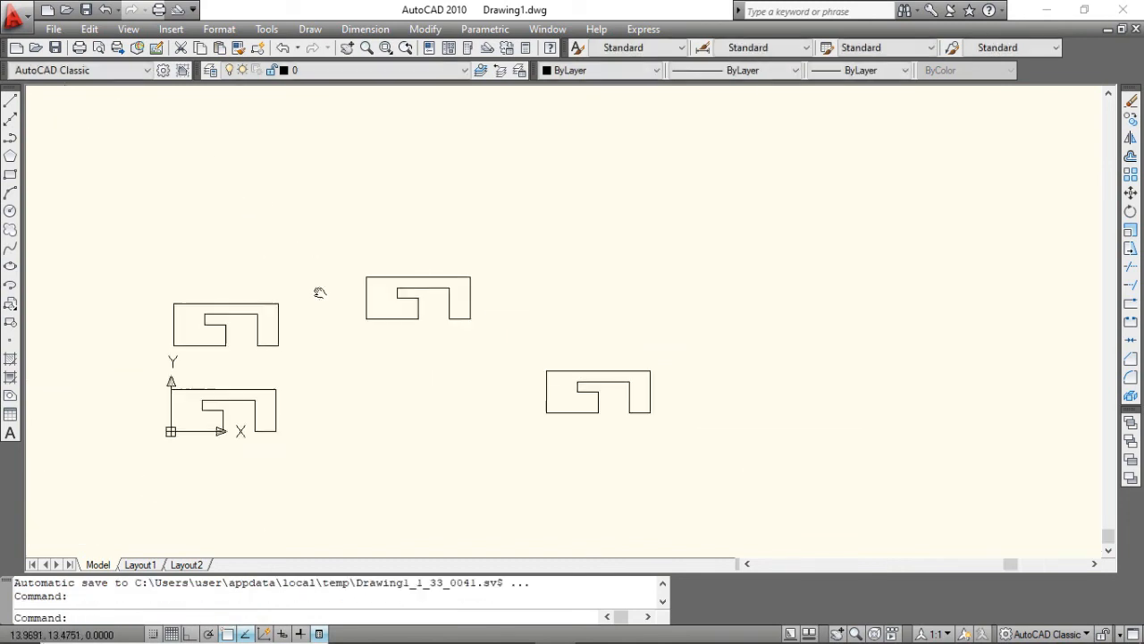
middle_click_drag(317, 291, 483, 330)
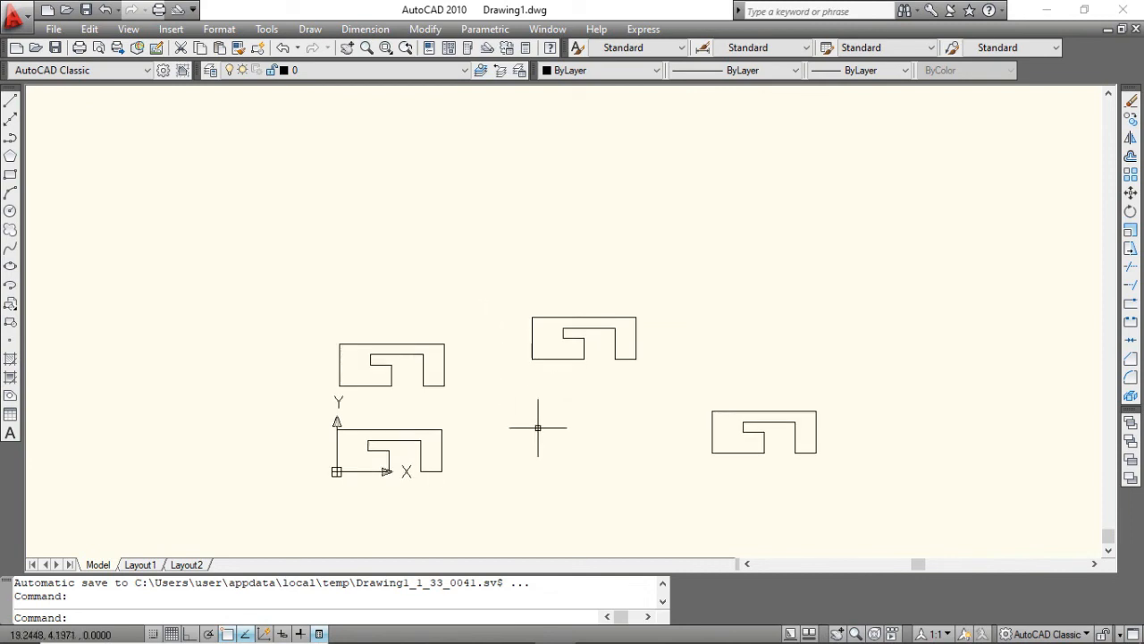
scroll(531, 425, "down", 1)
middle_click(524, 391)
middle_click(524, 390)
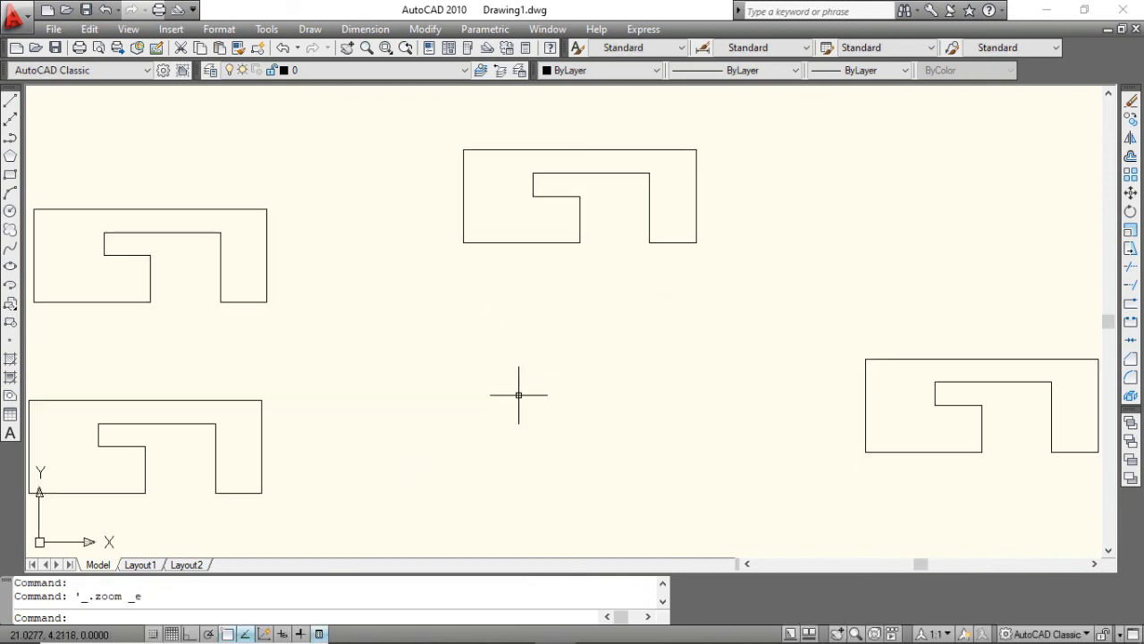